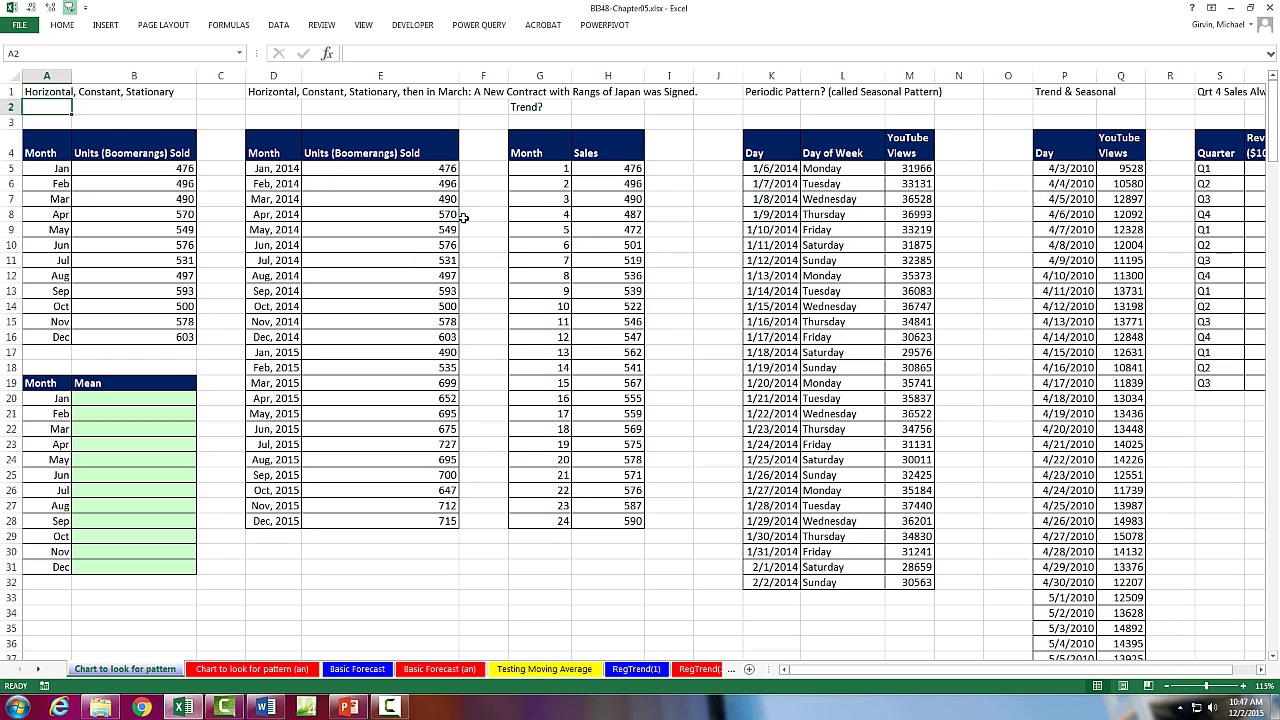
Select the Month and Units (Boomerangs) Sold table A4:B16, headers included.
{"action": "left_click", "coordinate": [527, 194]}
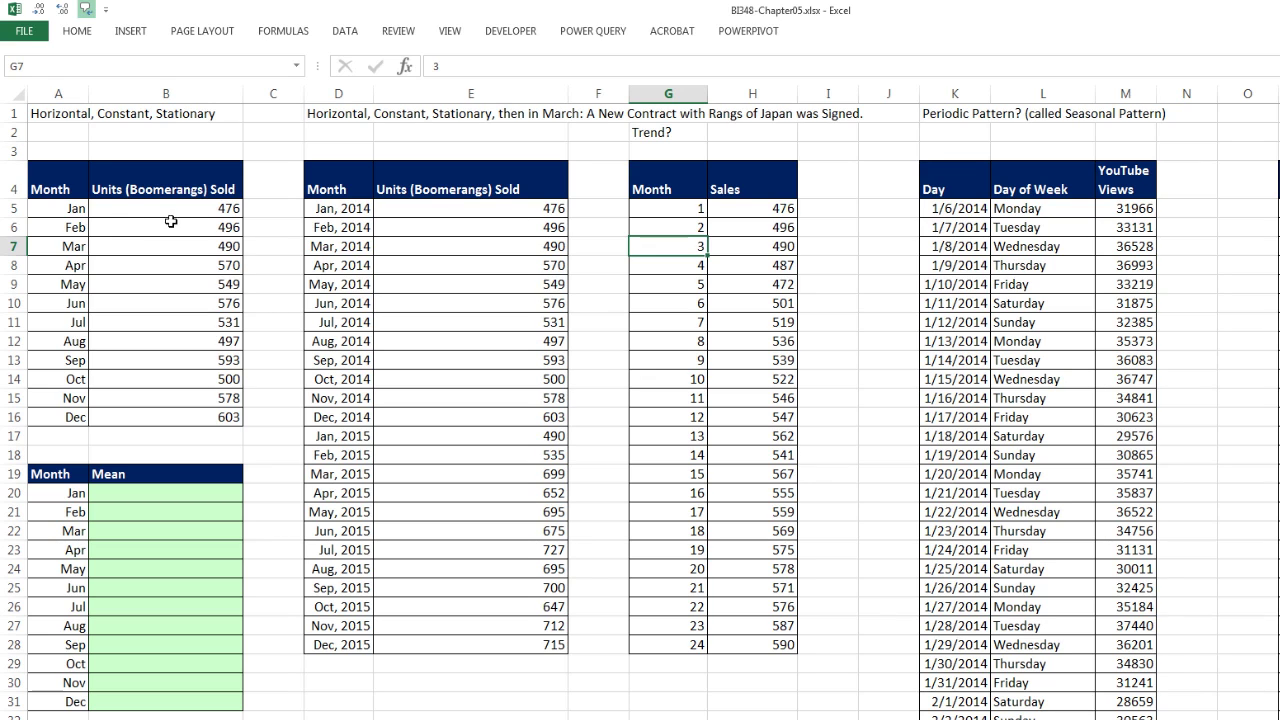
{"action": "left_click_drag", "start_coordinate": [66, 189], "coordinate": [206, 416]}
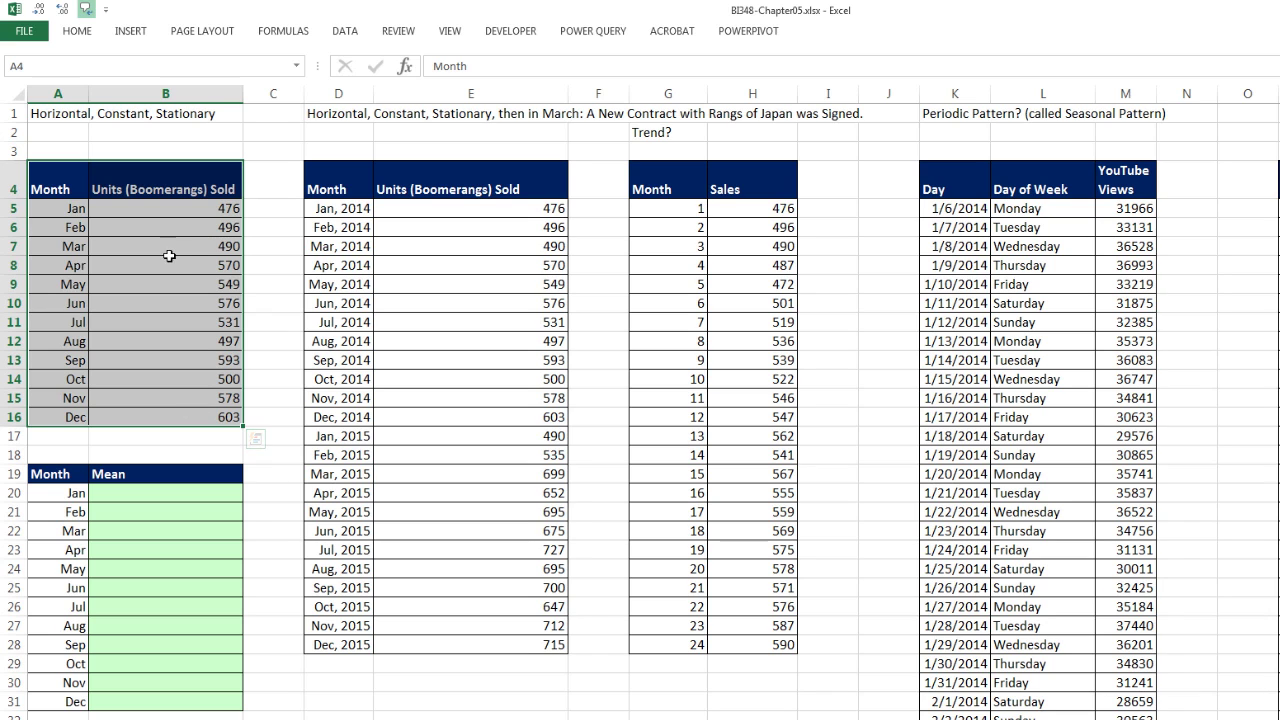
Insert a line chart with markers of units sold and move it over columns D–H.
{"action": "left_click", "coordinate": [124, 36]}
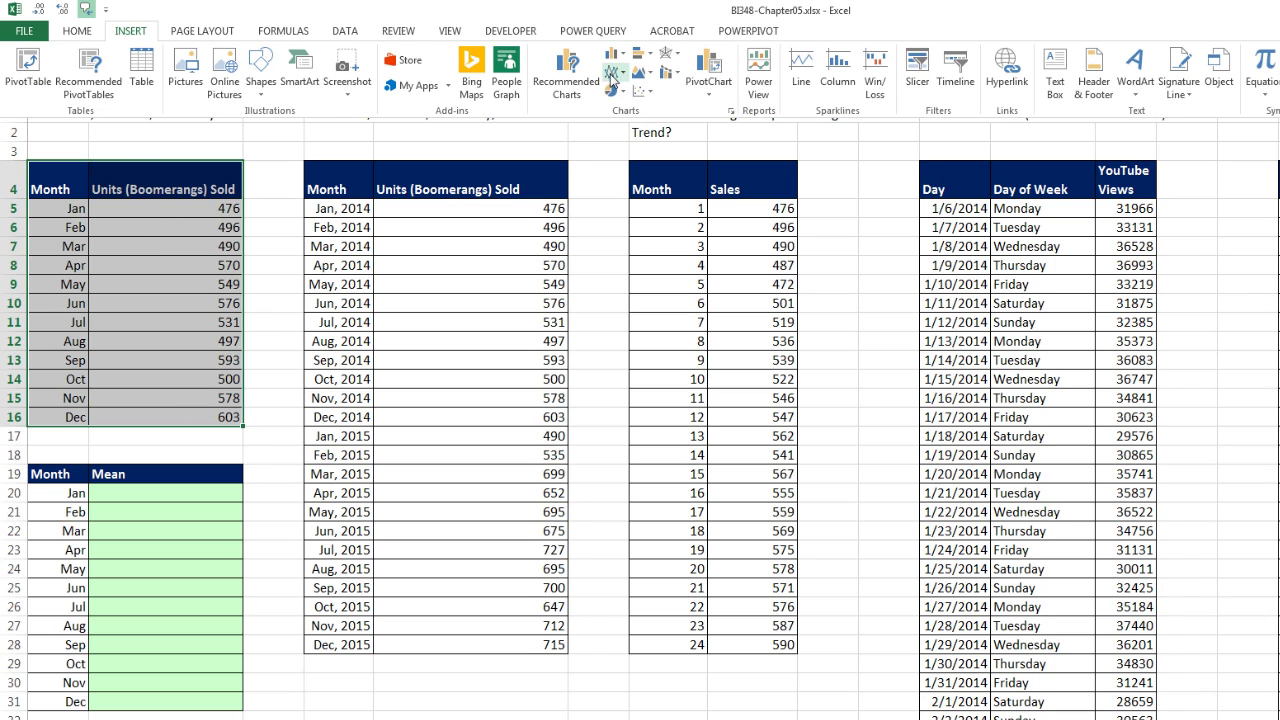
{"action": "left_click", "coordinate": [613, 72]}
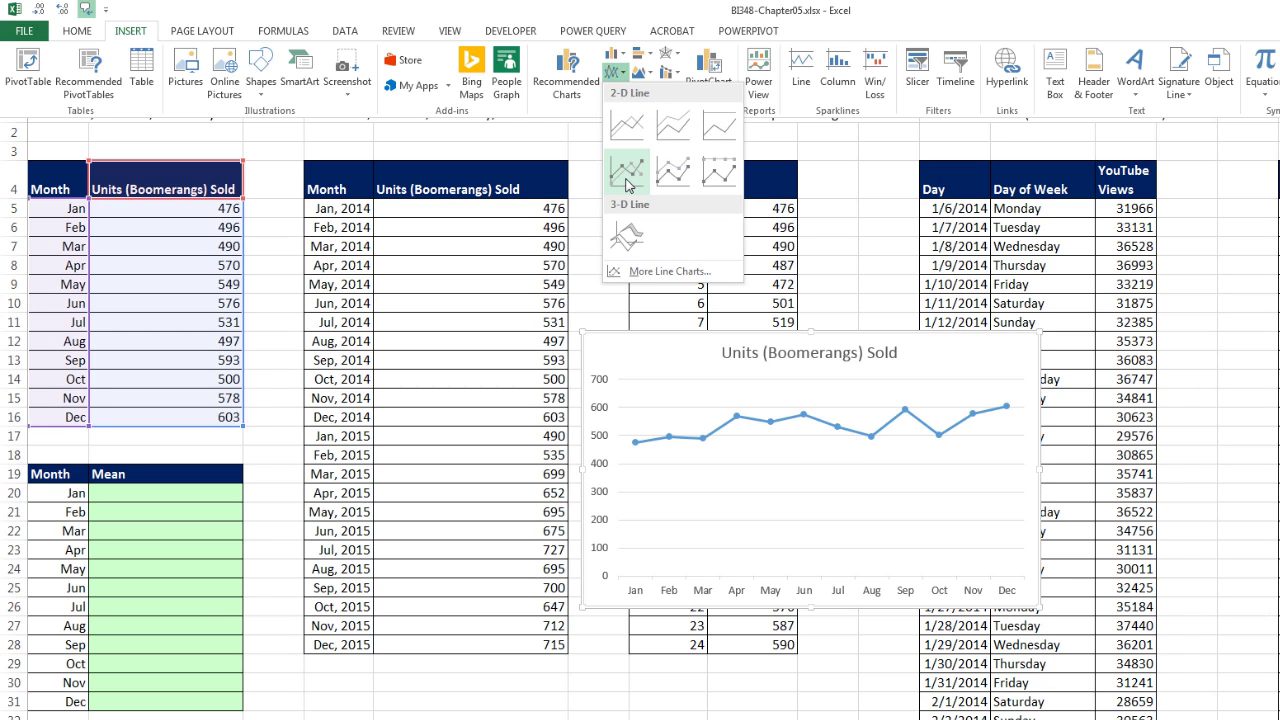
{"action": "left_click", "coordinate": [627, 176]}
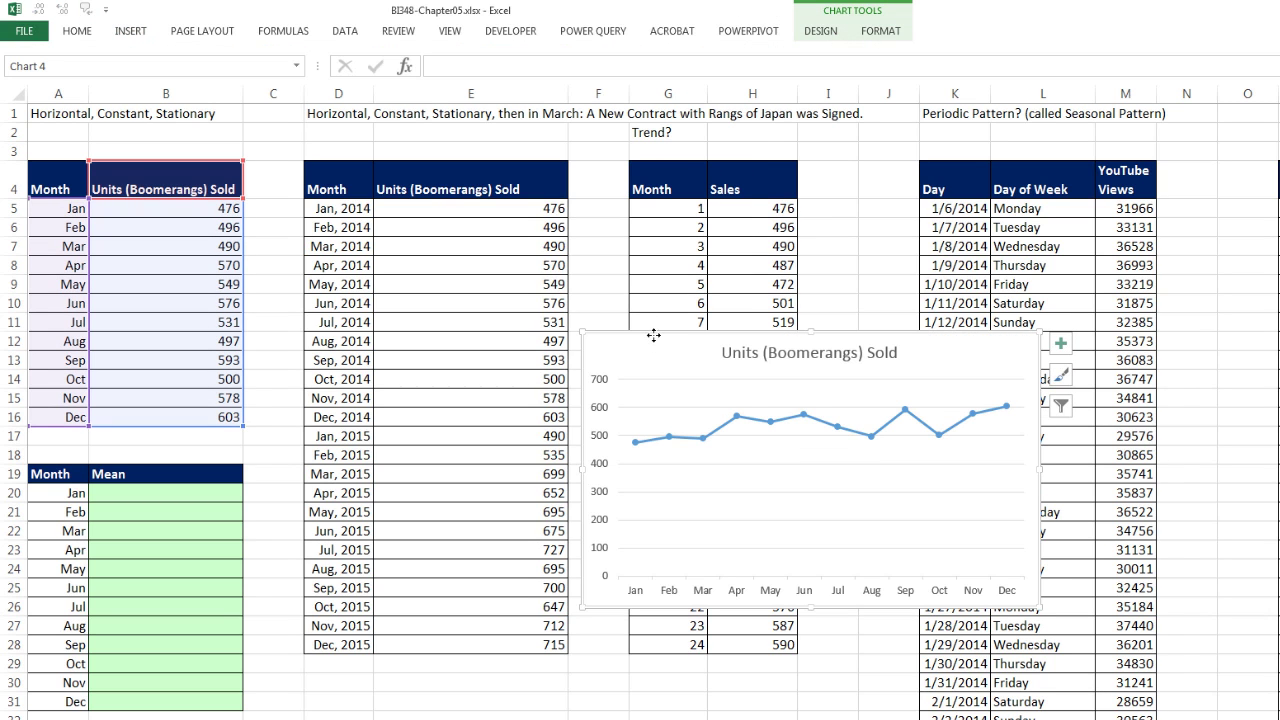
{"action": "left_click_drag", "start_coordinate": [653, 335], "coordinate": [406, 220]}
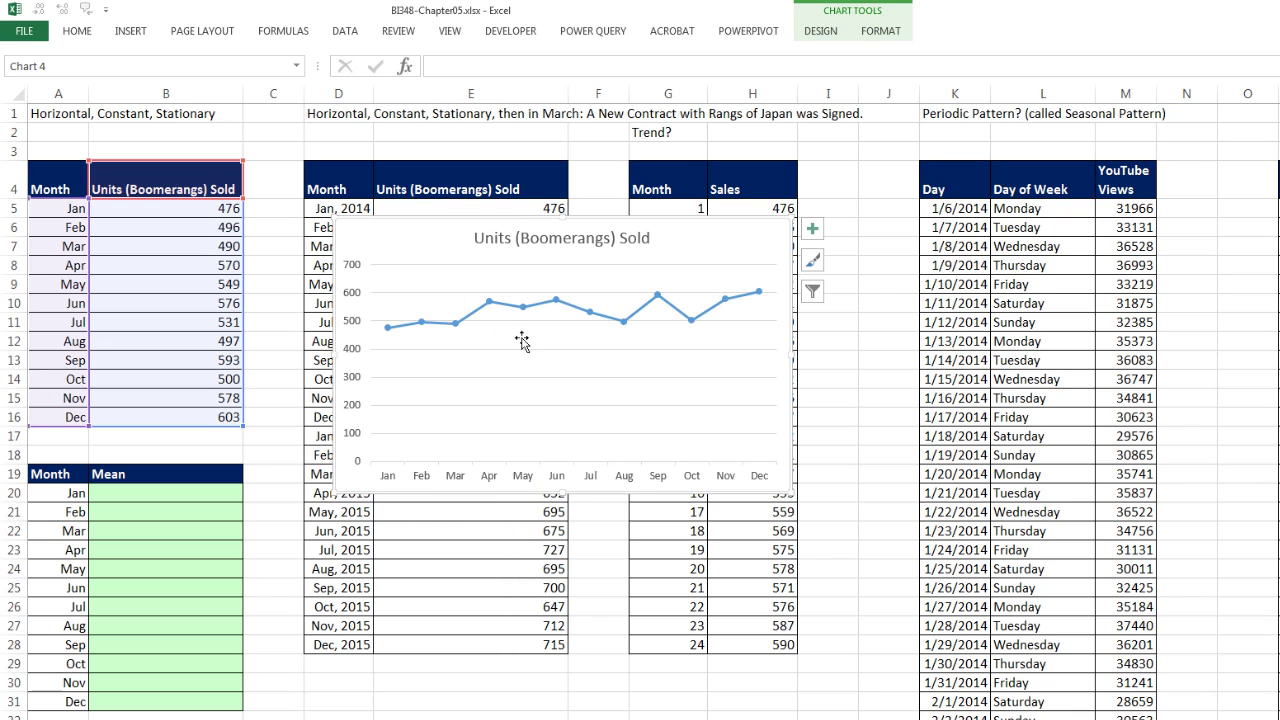
{"action": "left_click", "coordinate": [36, 208]}
{"action": "left_click", "coordinate": [60, 227]}
{"action": "left_click", "coordinate": [74, 246]}
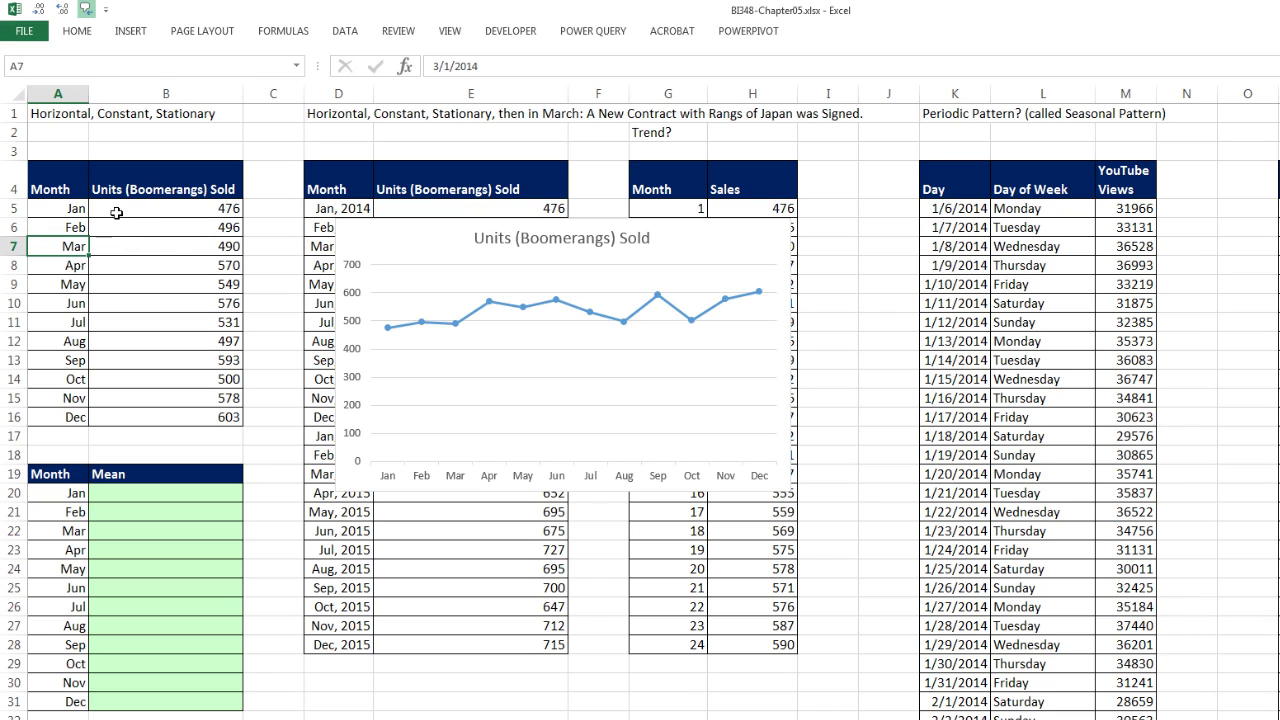
{"action": "left_click", "coordinate": [720, 245]}
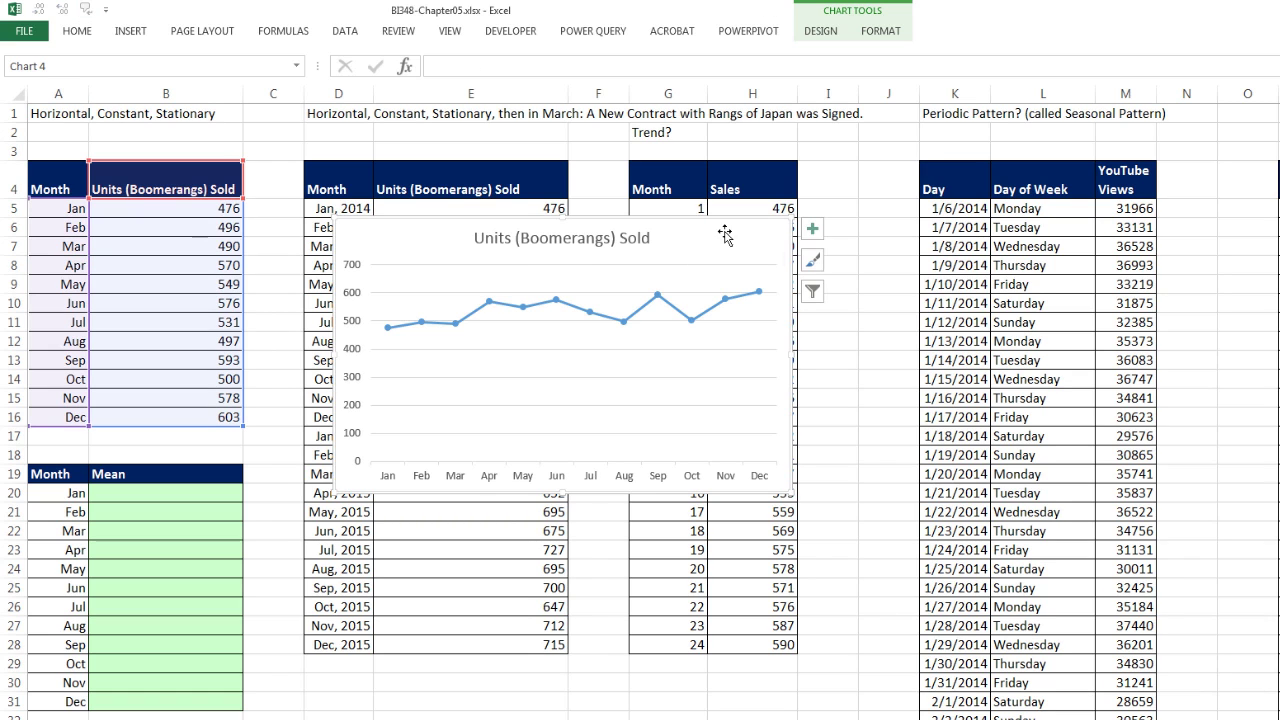
Add axis titles, linking the vertical one to B4 and the horizontal one to A4.
{"action": "left_click", "coordinate": [811, 229]}
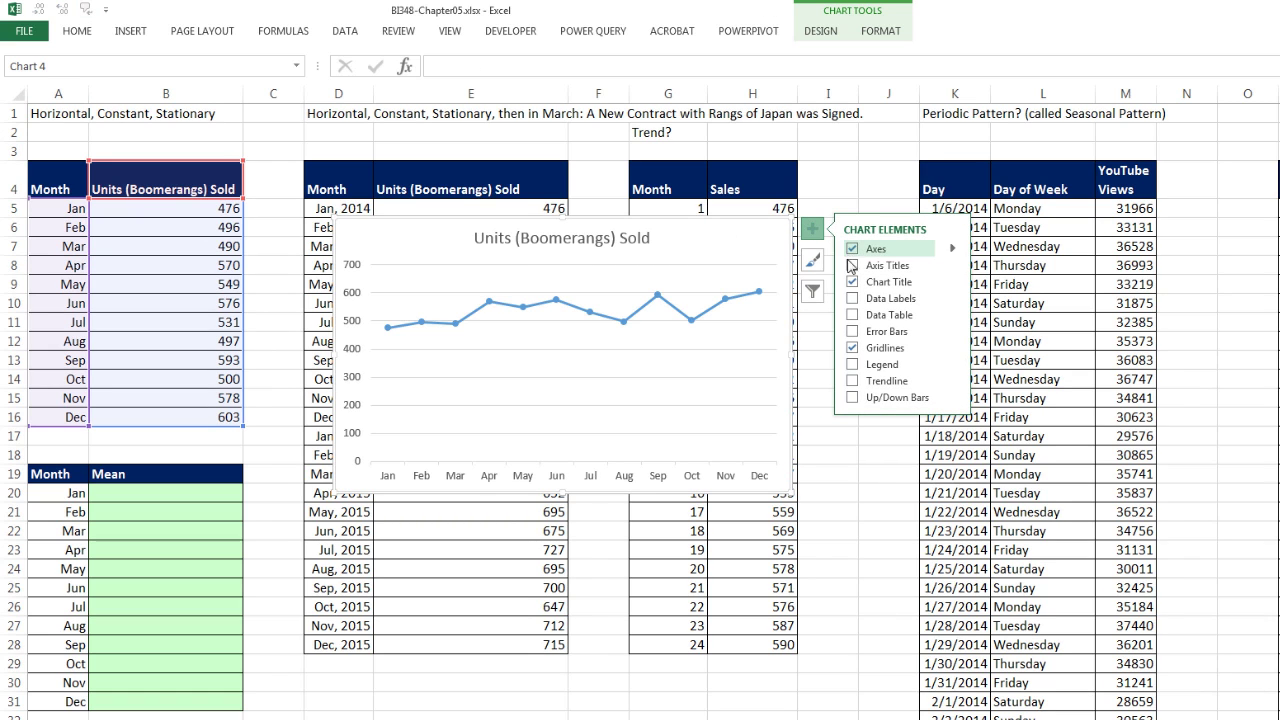
{"action": "left_click", "coordinate": [852, 266]}
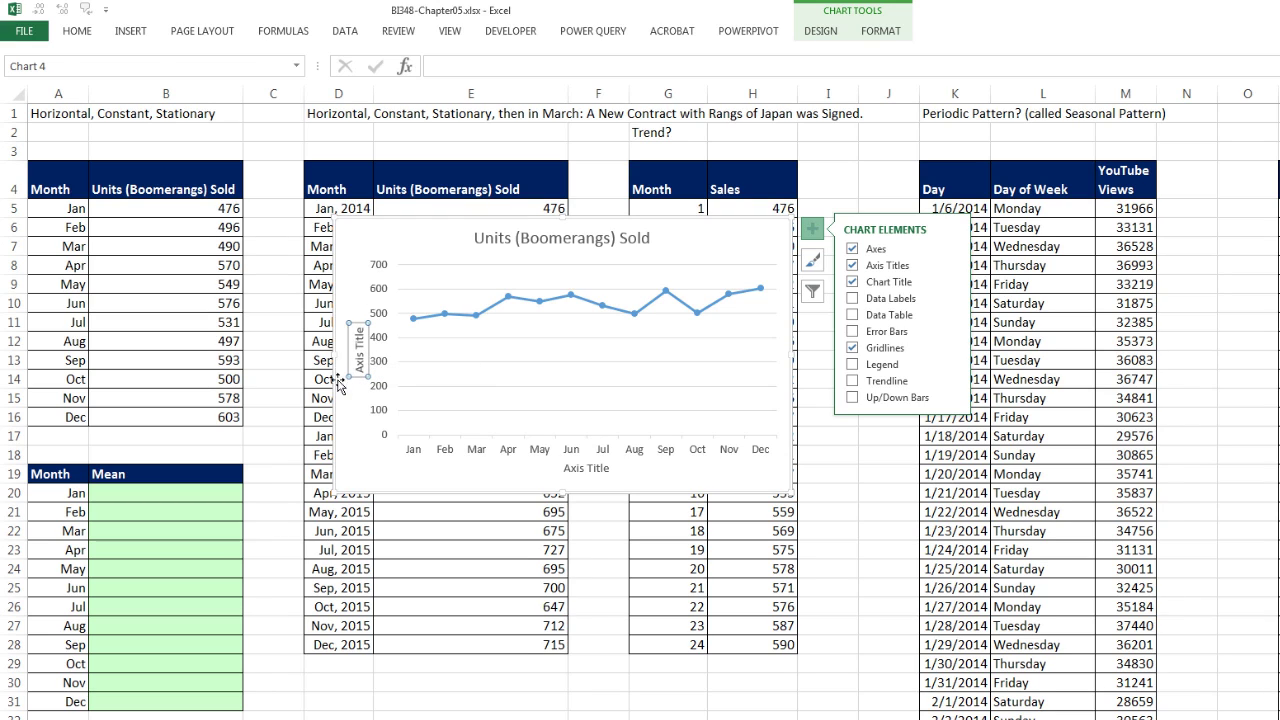
{"action": "type", "text": "="}
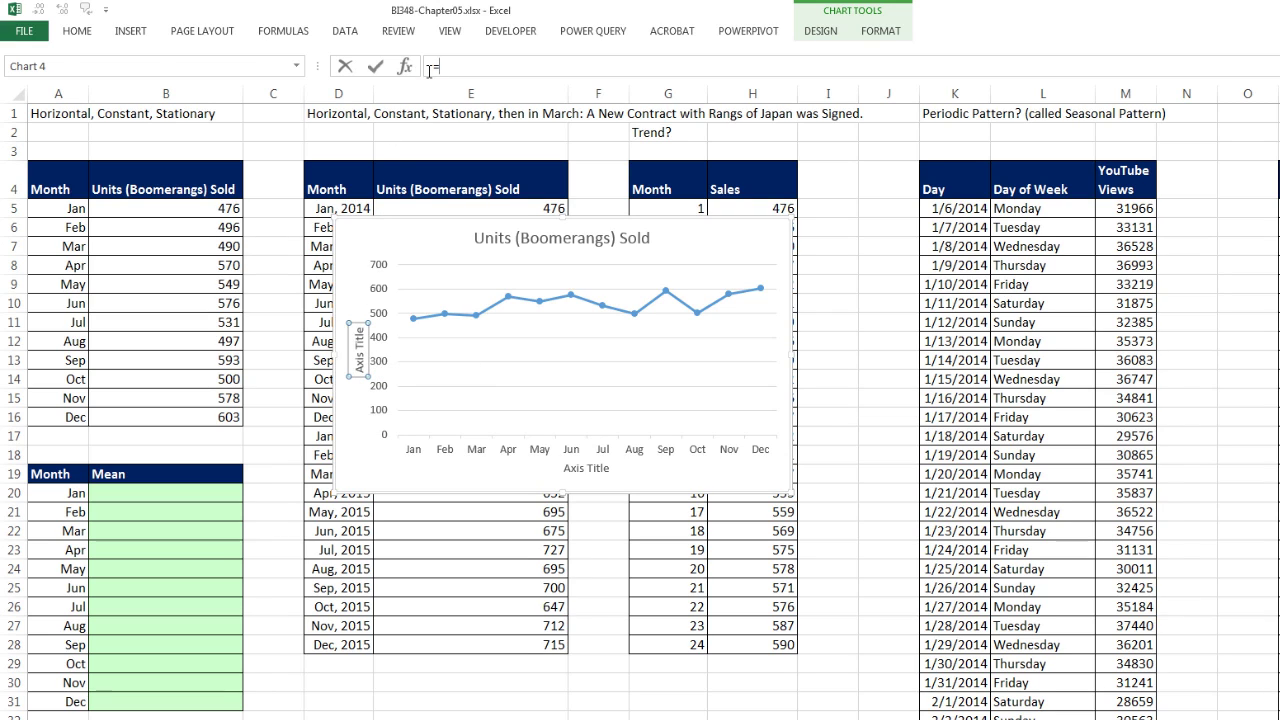
{"action": "left_click", "coordinate": [98, 174]}
{"action": "key", "text": "Return"}
{"action": "left_click", "coordinate": [588, 468]}
{"action": "type", "text": "="}
{"action": "left_click", "coordinate": [59, 179]}
{"action": "key", "text": "Return"}
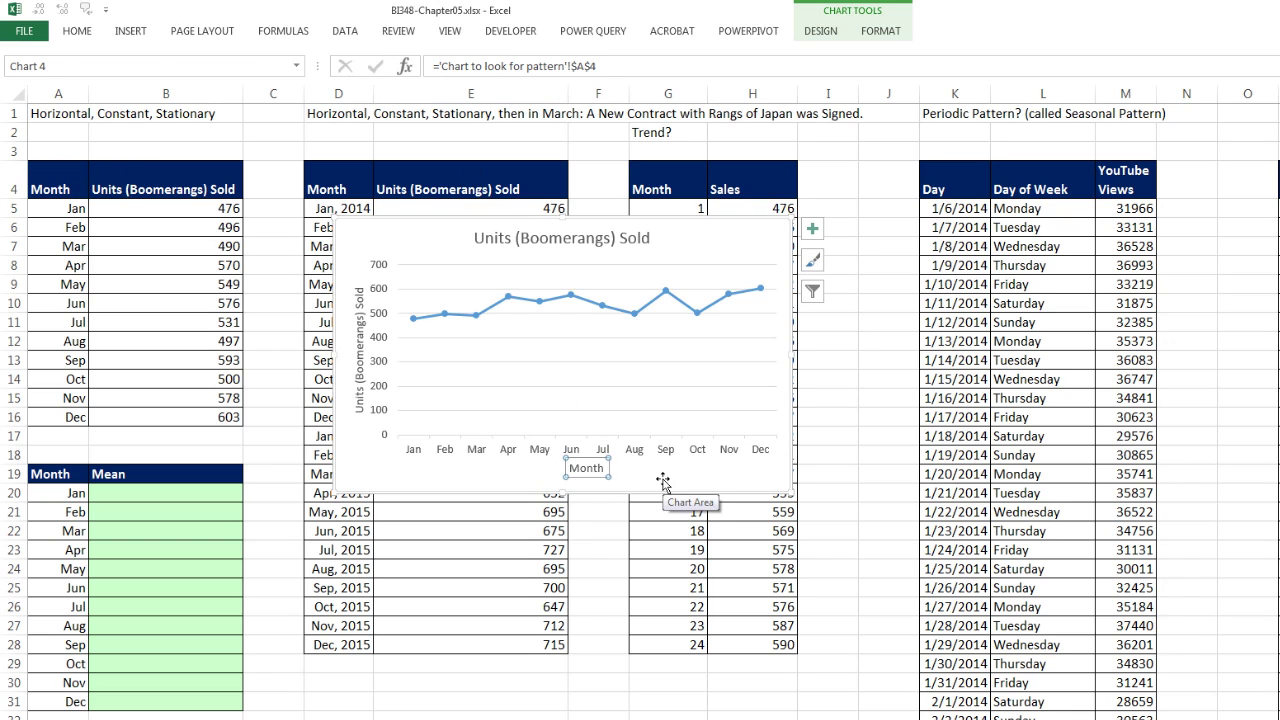
Link the chart title to cell A1 so it reads Horizontal, Constant, Stationary.
{"action": "left_click", "coordinate": [603, 246]}
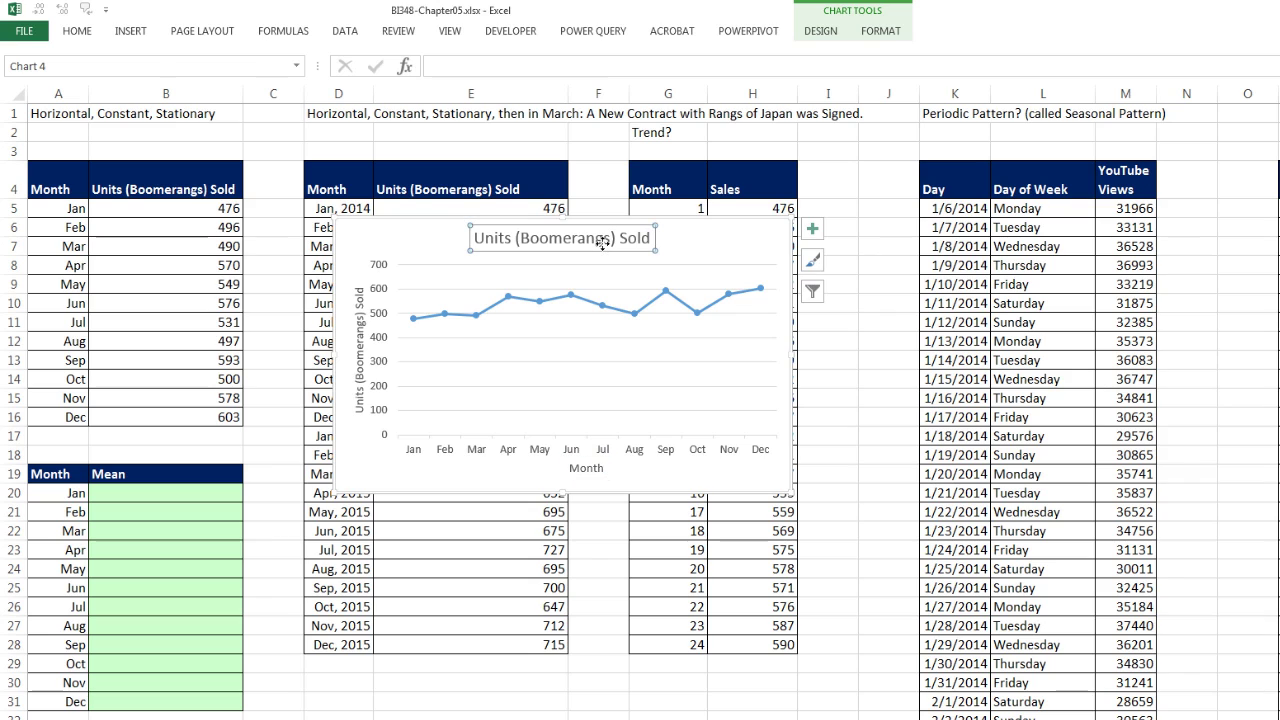
{"action": "type", "text": "="}
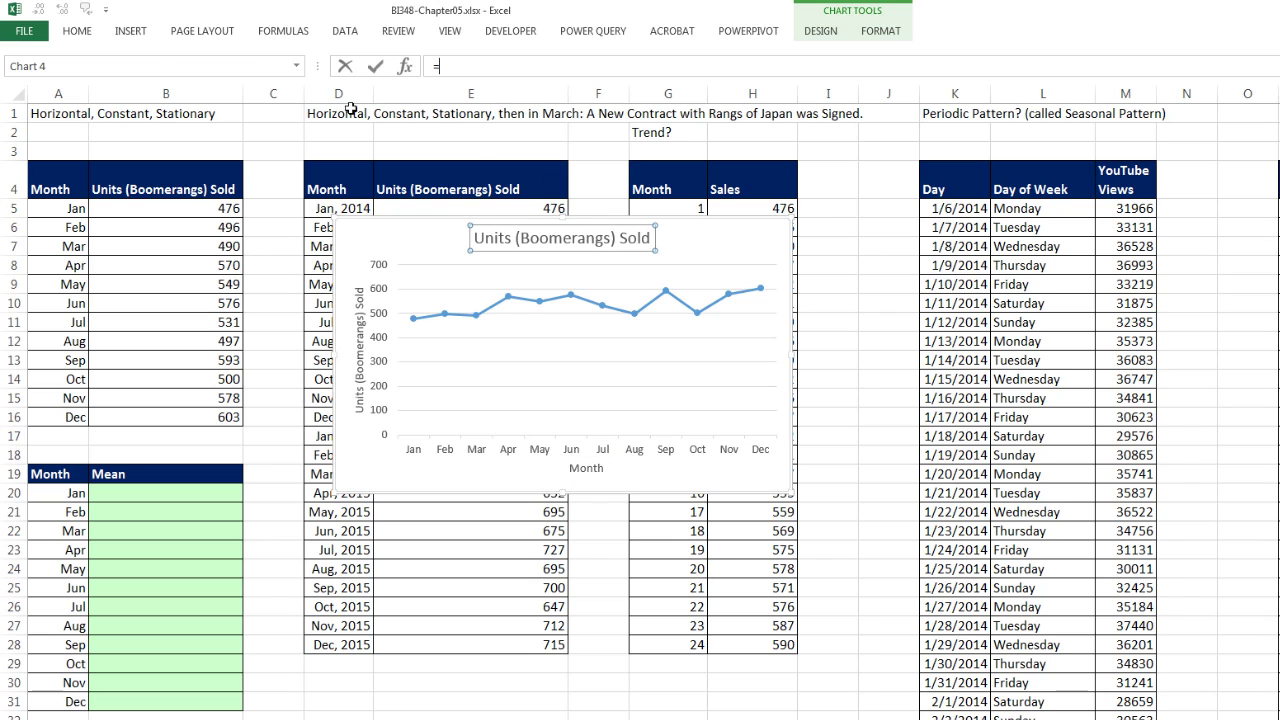
{"action": "left_click", "coordinate": [47, 115]}
{"action": "key", "text": "Return"}
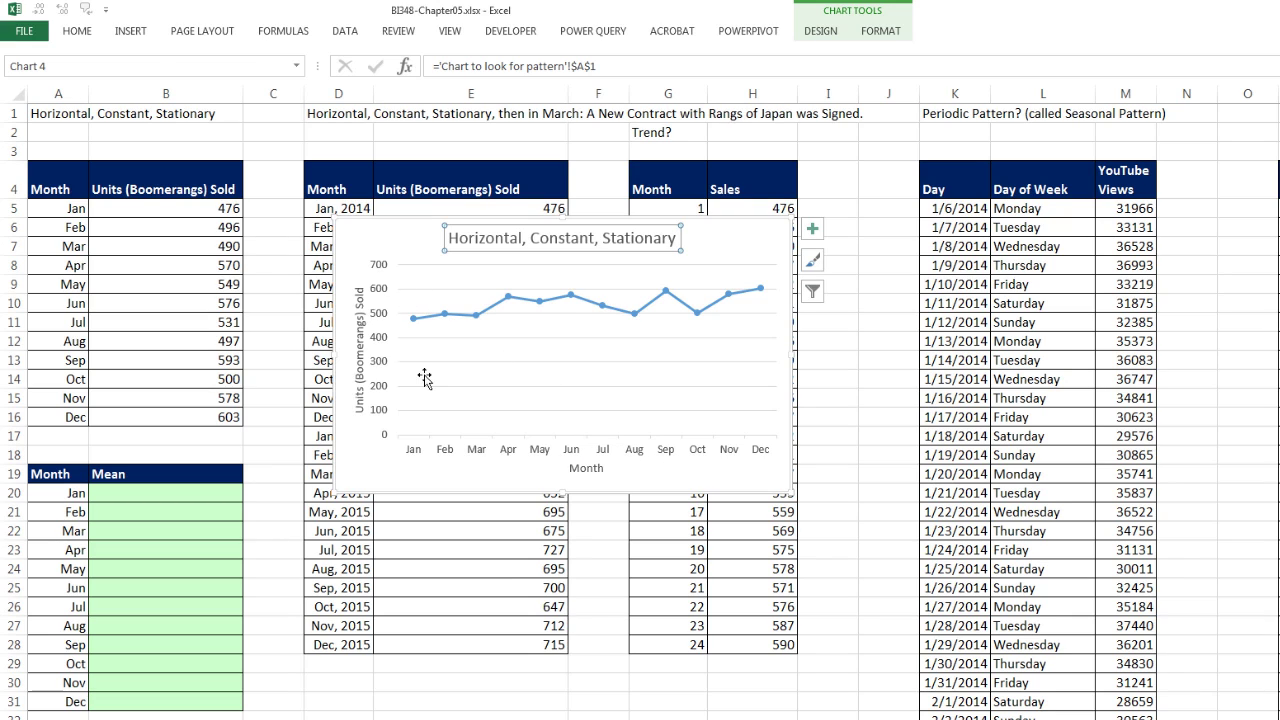
Enter =AVERAGE($B$5:$B$16) in B20 and fill it down to B31, giving 538.25.
{"action": "left_click", "coordinate": [140, 495]}
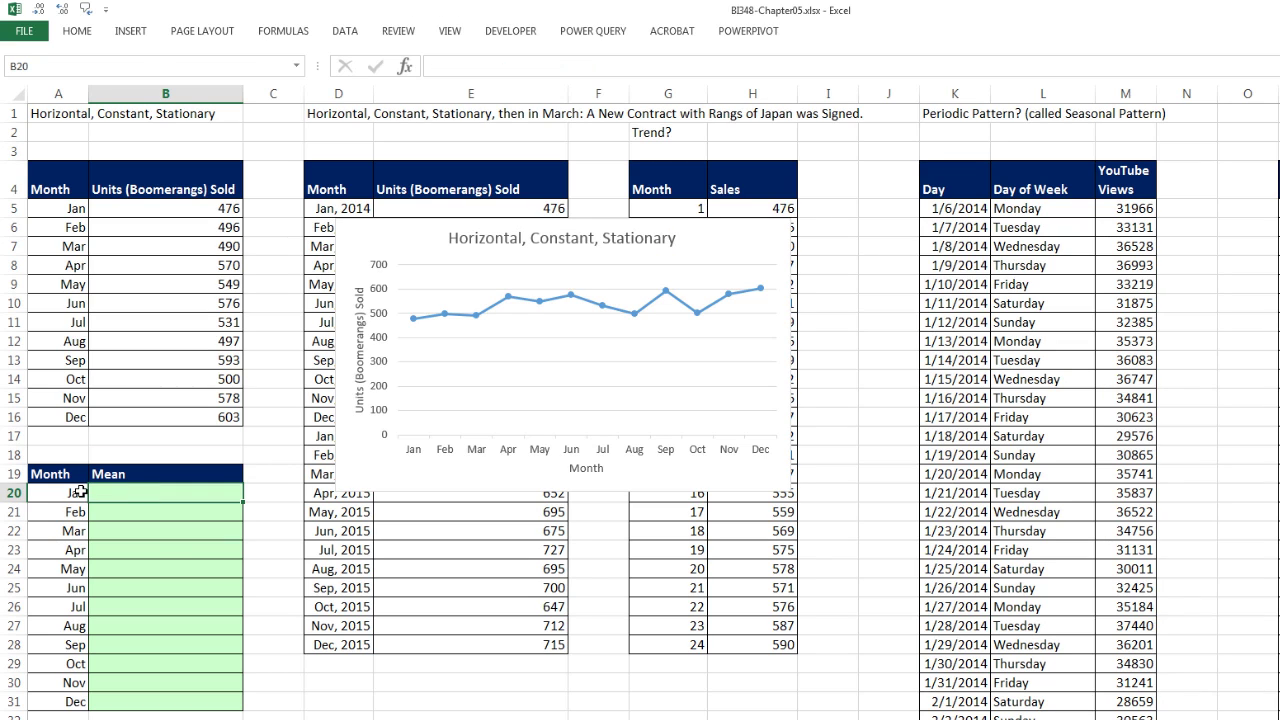
{"action": "type", "text": "=aver"}
{"action": "key", "text": "Tab"}
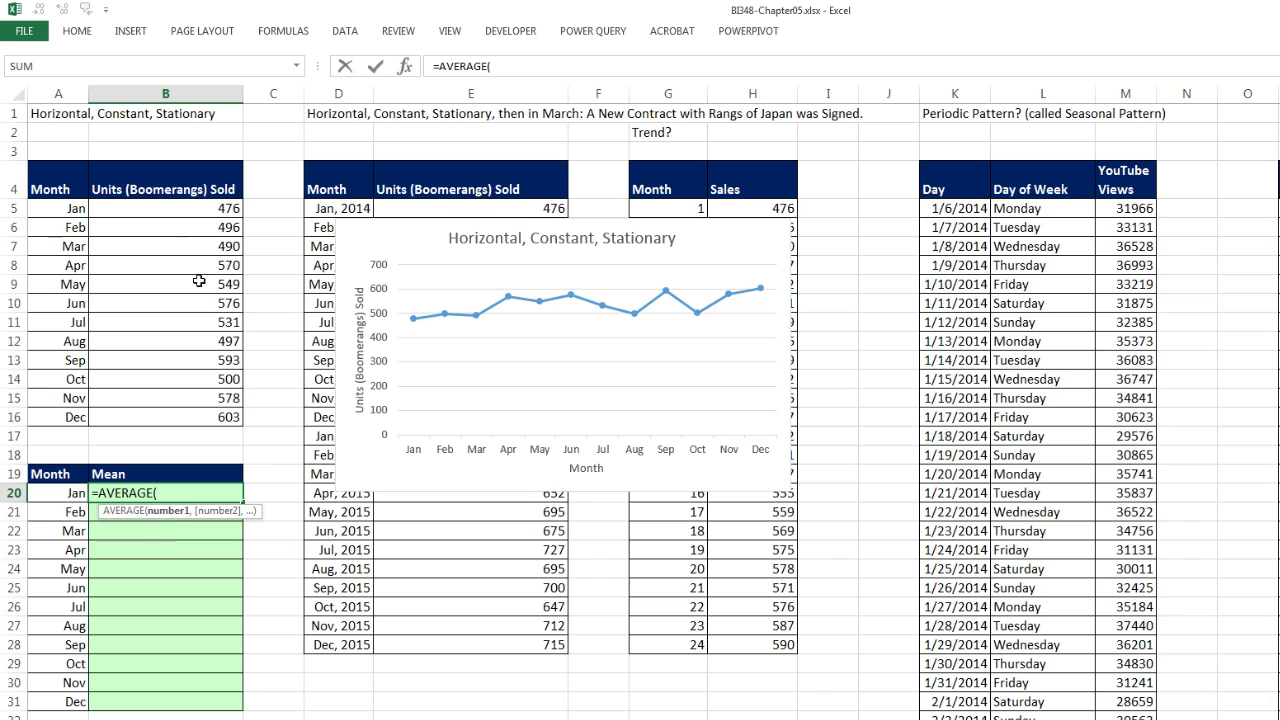
{"action": "left_click_drag", "start_coordinate": [190, 206], "coordinate": [186, 414]}
{"action": "key", "text": "F4"}
{"action": "key", "text": "ctrl+Return"}
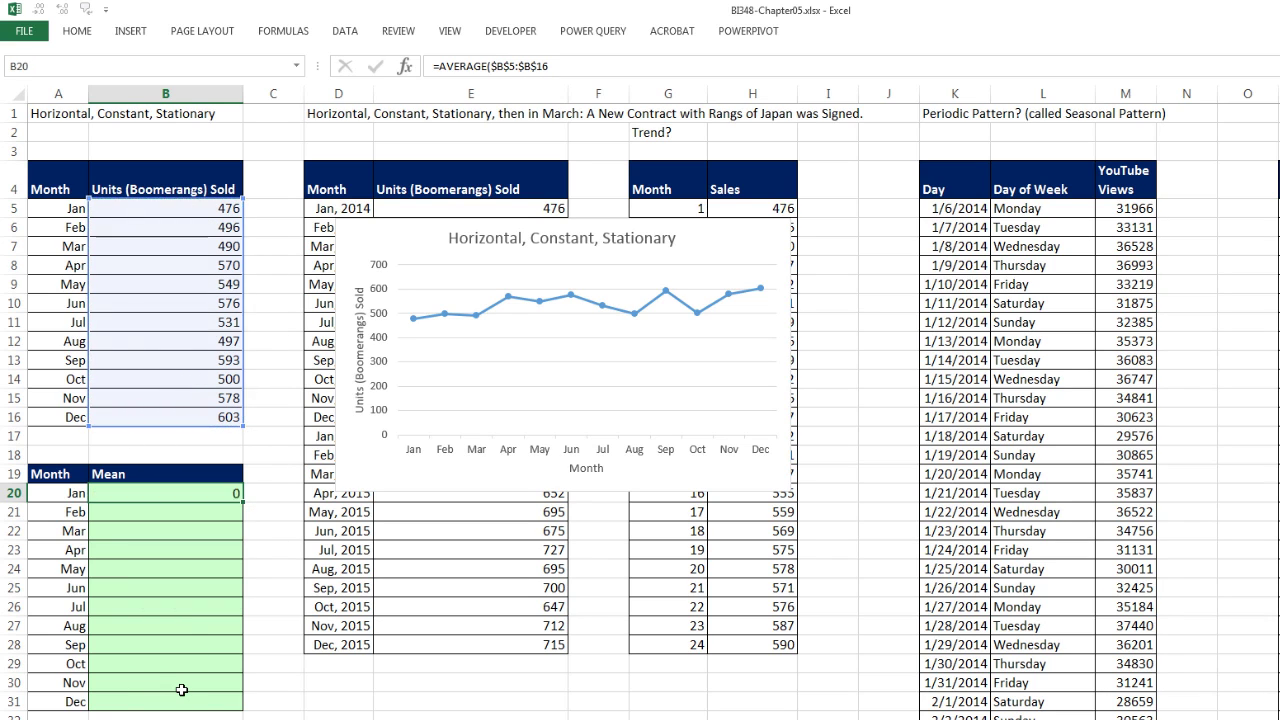
{"action": "double_click", "coordinate": [241, 503]}
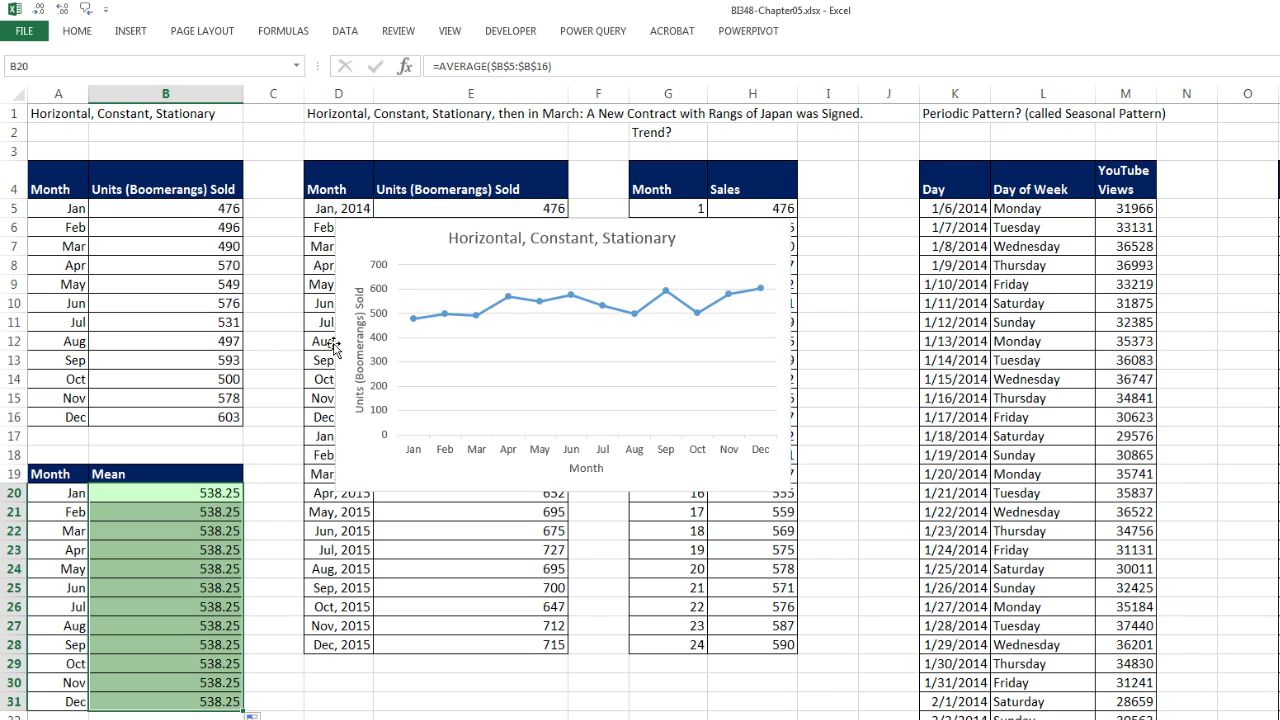
Add a series named from B19 (Mean) with values B20:B31 via Select Data.
{"action": "right_click", "coordinate": [420, 250]}
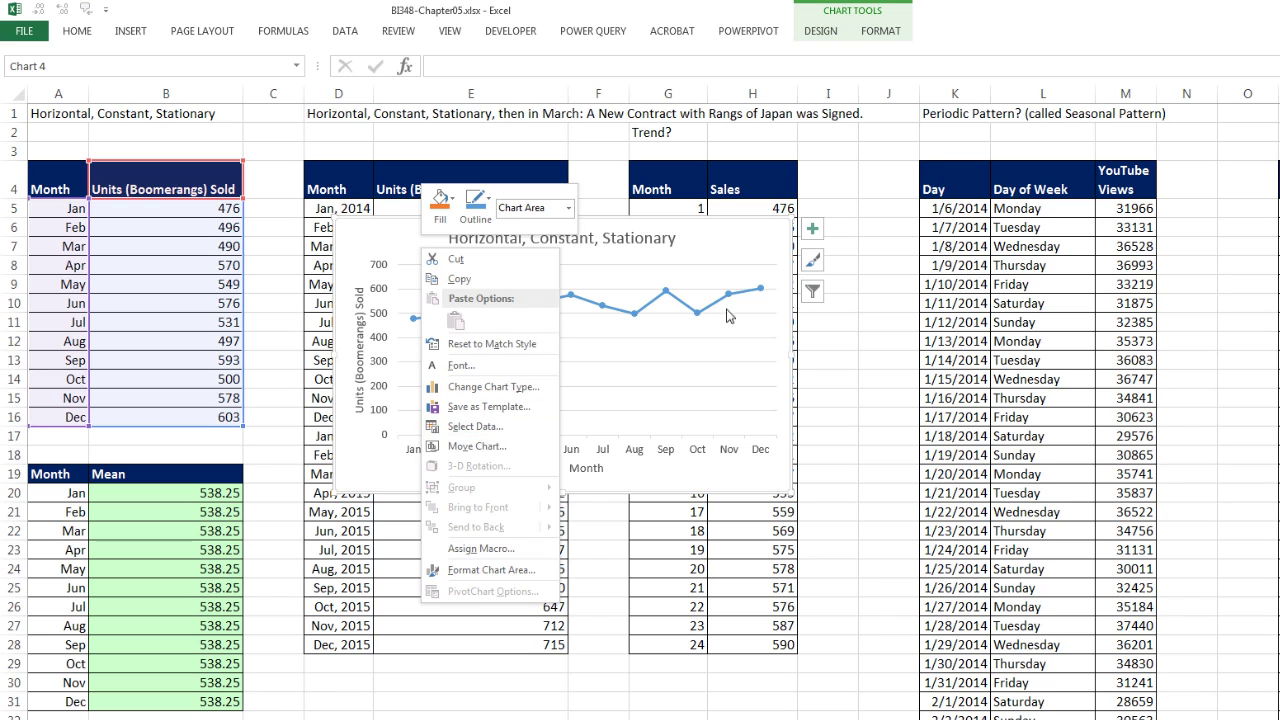
{"action": "left_click", "coordinate": [751, 240]}
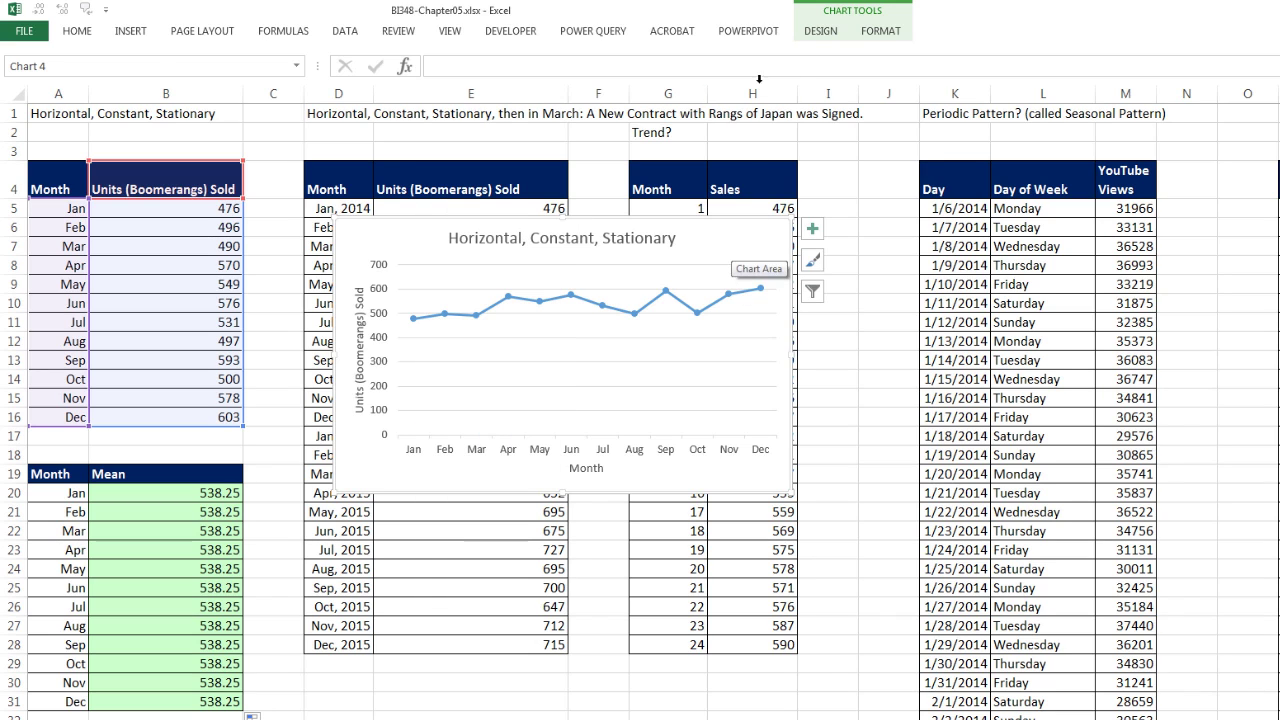
{"action": "left_click", "coordinate": [833, 38]}
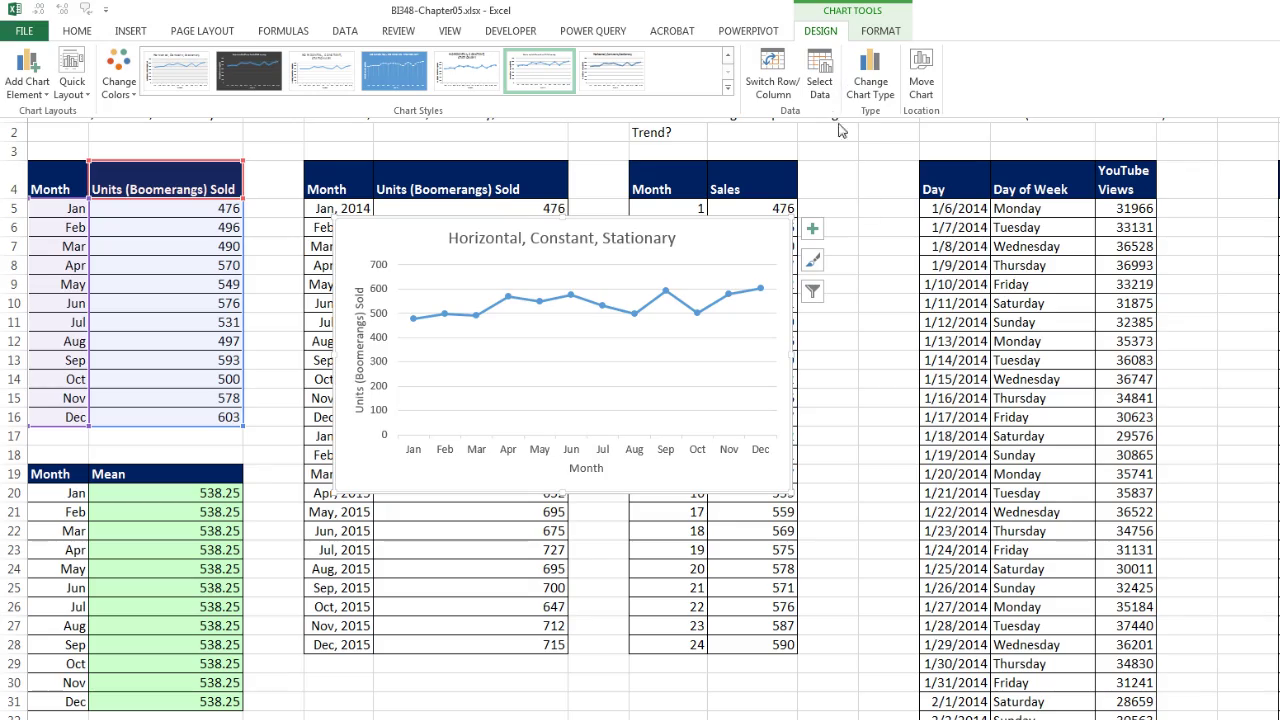
{"action": "left_click", "coordinate": [820, 88]}
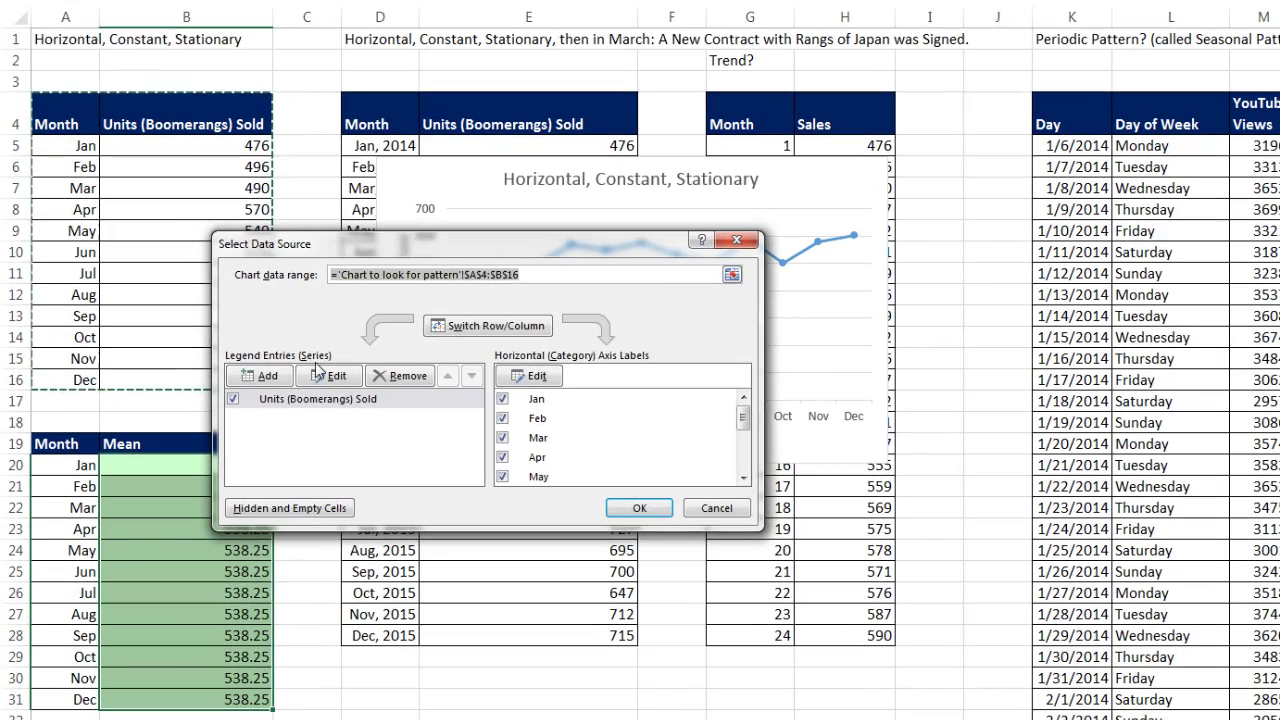
{"action": "left_click", "coordinate": [260, 376]}
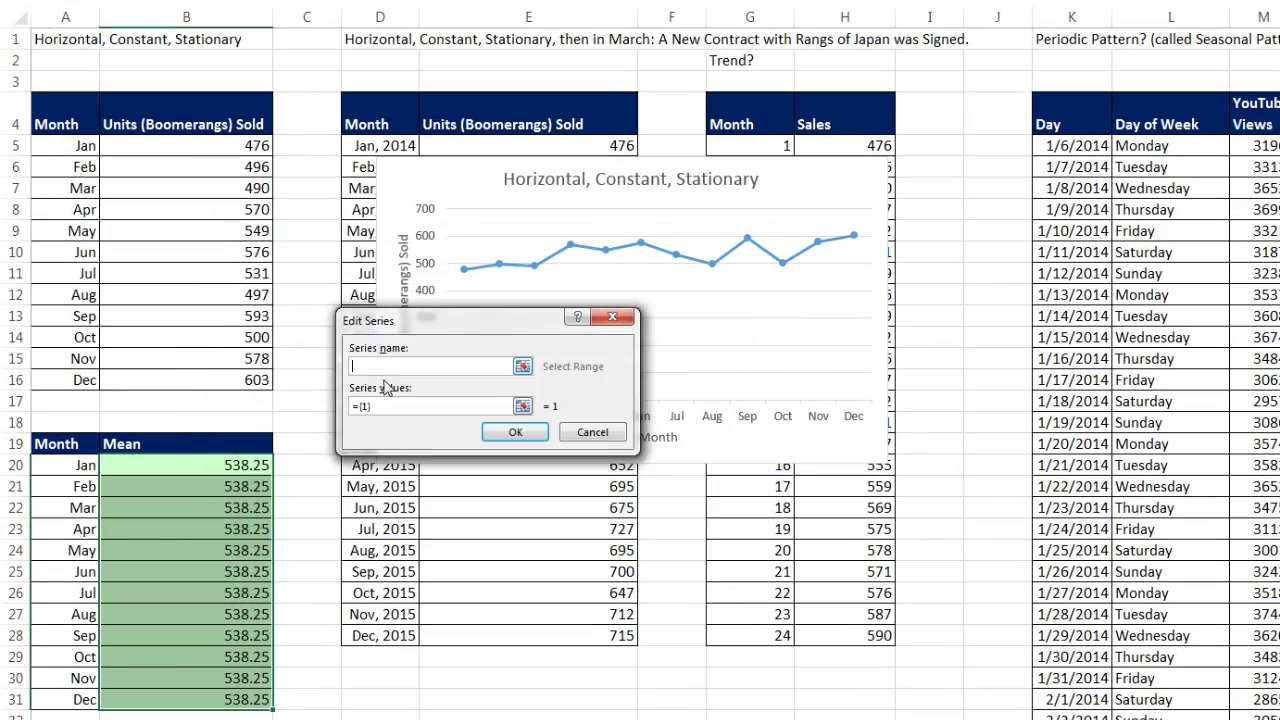
{"action": "left_click", "coordinate": [160, 447]}
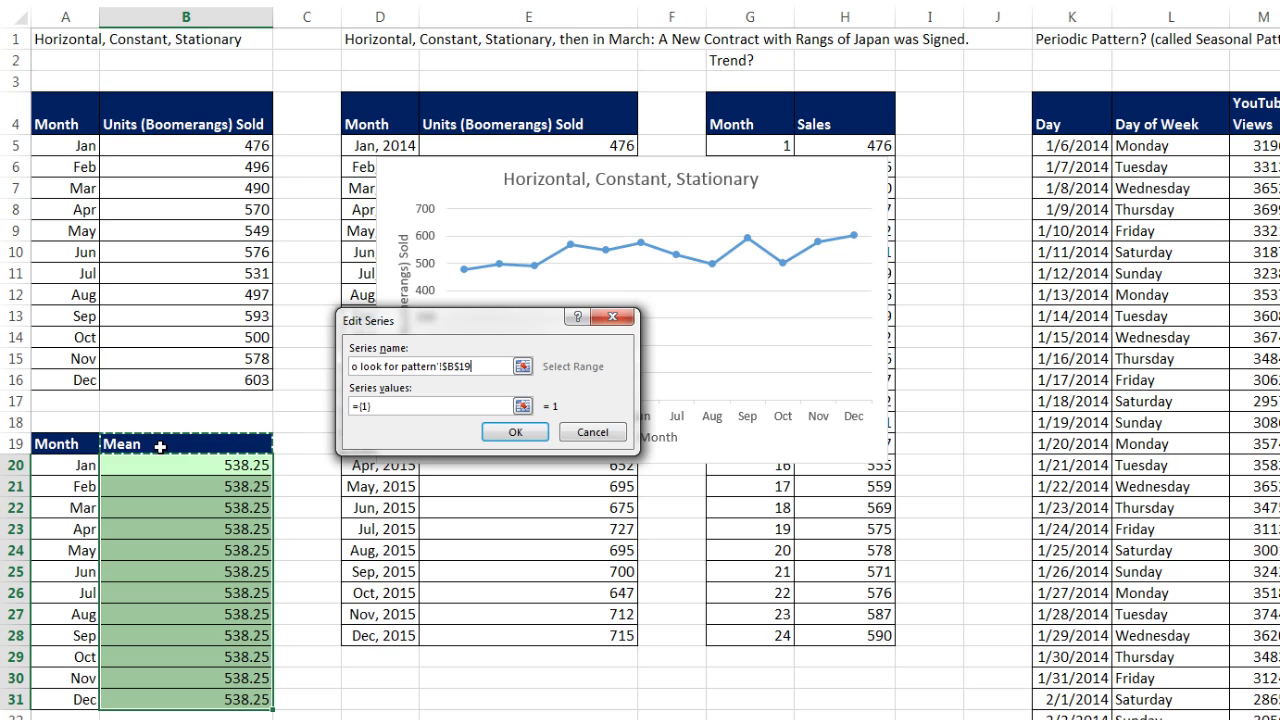
{"action": "left_click", "coordinate": [421, 408]}
{"action": "left_click_drag", "start_coordinate": [421, 408], "coordinate": [322, 404]}
{"action": "key", "text": "Delete"}
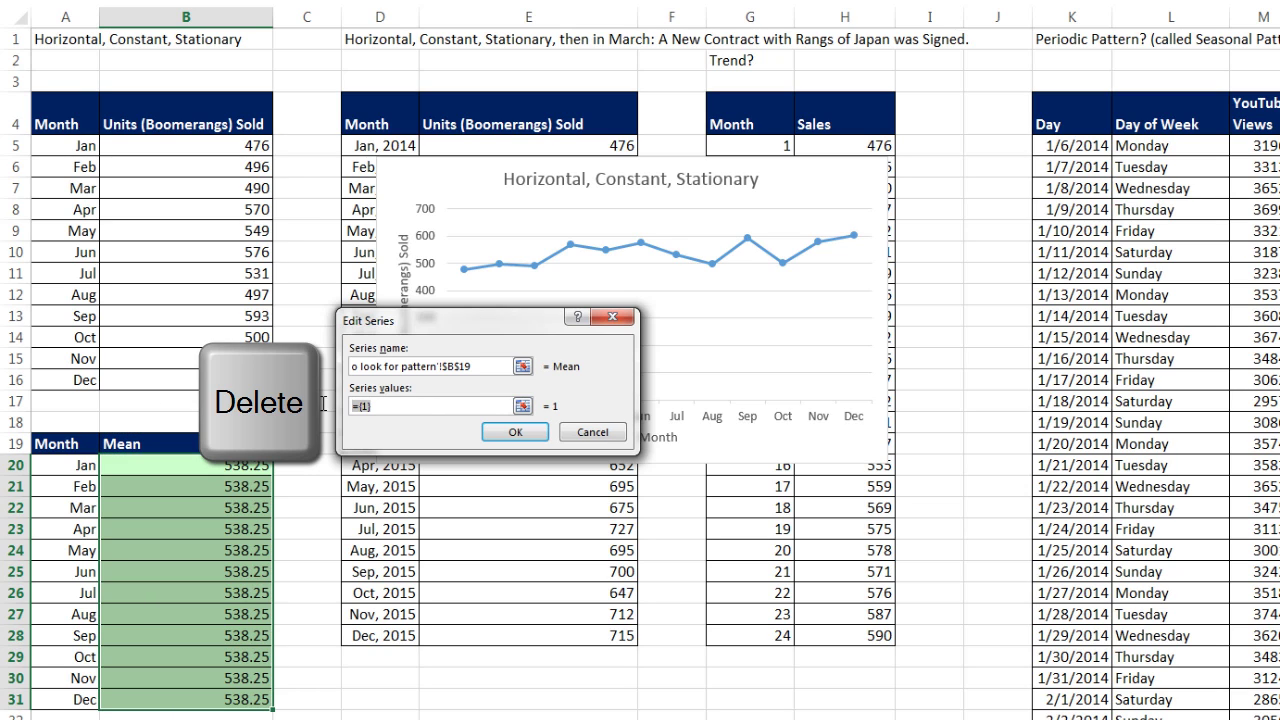
{"action": "left_click_drag", "start_coordinate": [254, 464], "coordinate": [240, 697]}
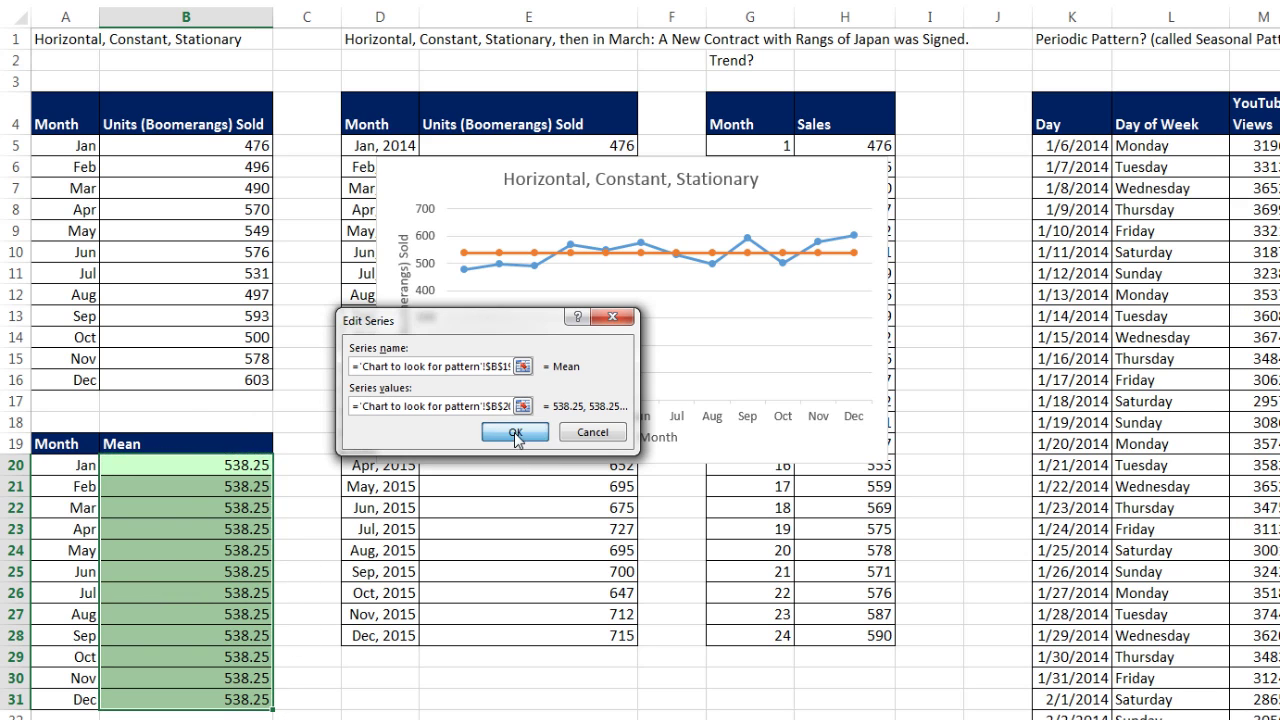
{"action": "left_click", "coordinate": [492, 432]}
{"action": "left_click", "coordinate": [631, 510]}
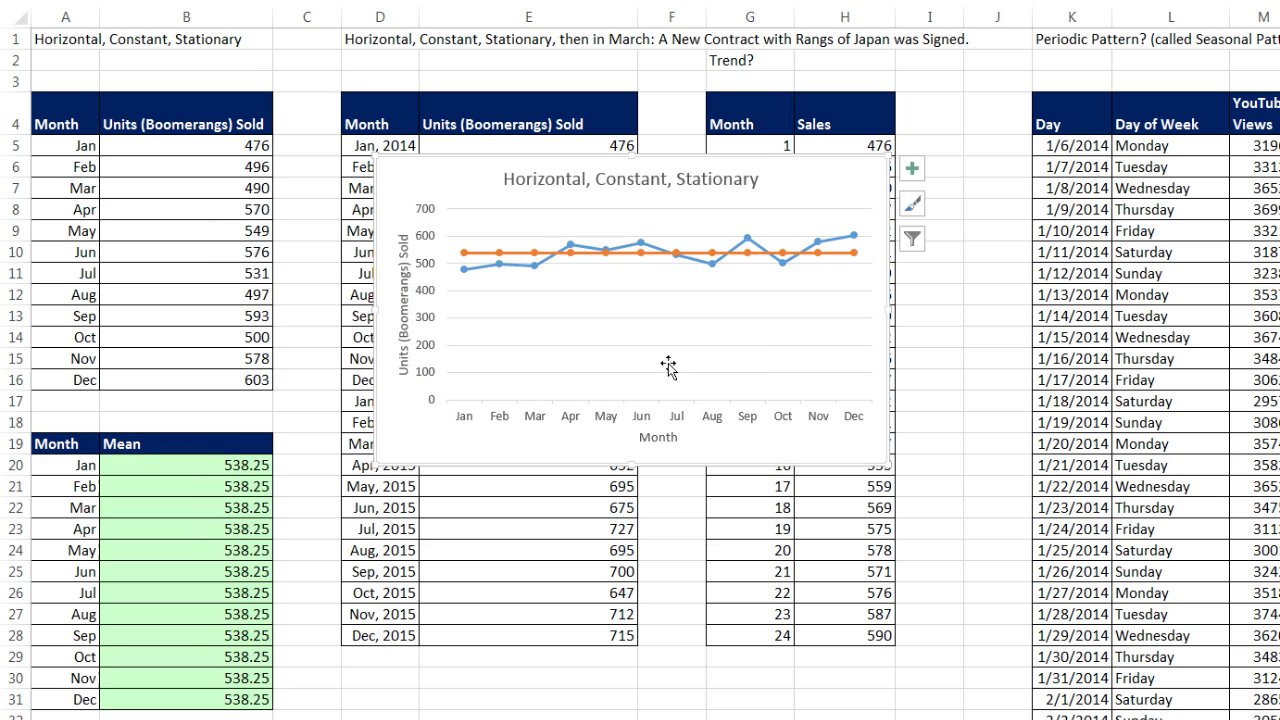
Set the Mean series markers to None and its line width to 1 pt.
{"action": "left_click", "coordinate": [642, 254]}
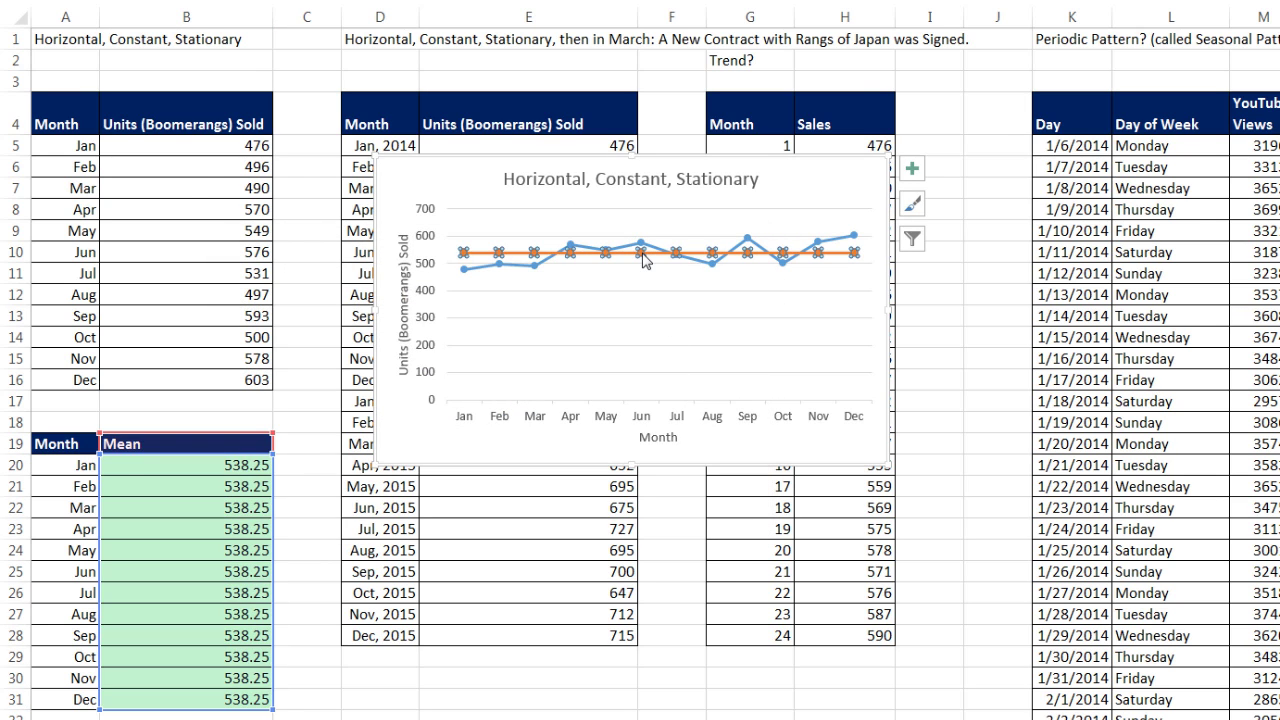
{"action": "key", "text": "ctrl+1"}
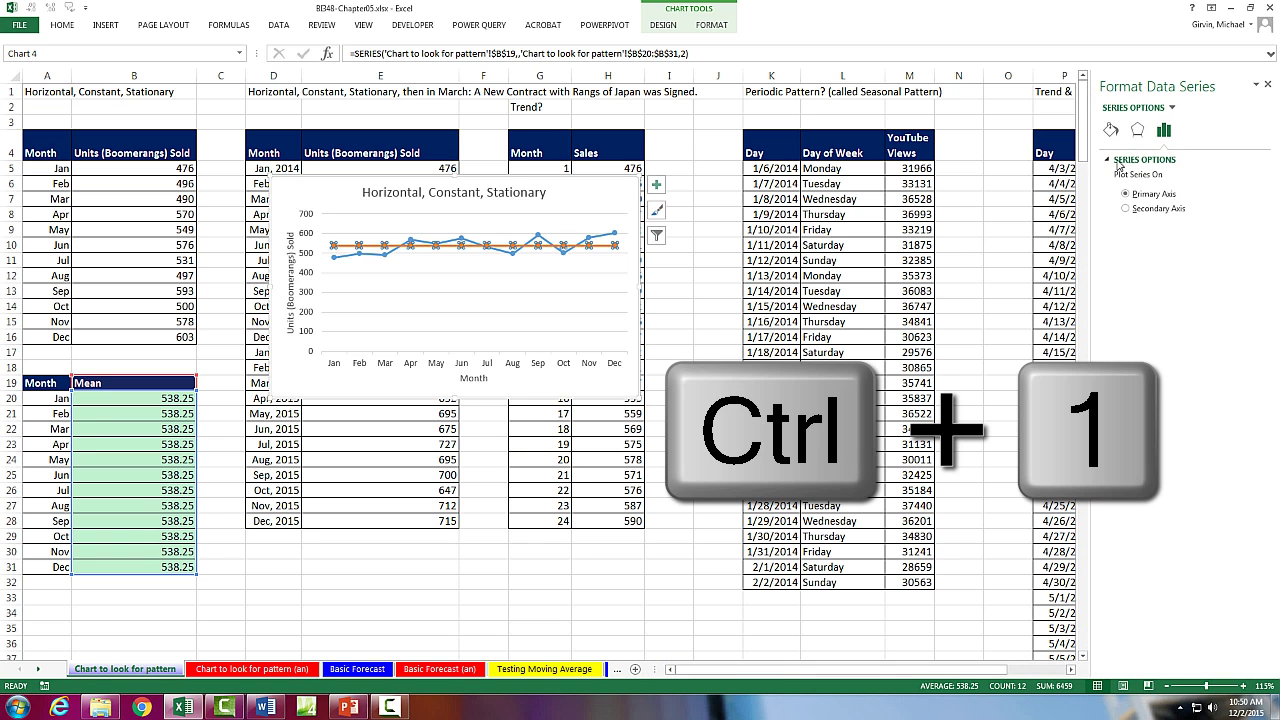
{"action": "left_click", "coordinate": [1111, 131]}
{"action": "left_click", "coordinate": [1170, 160]}
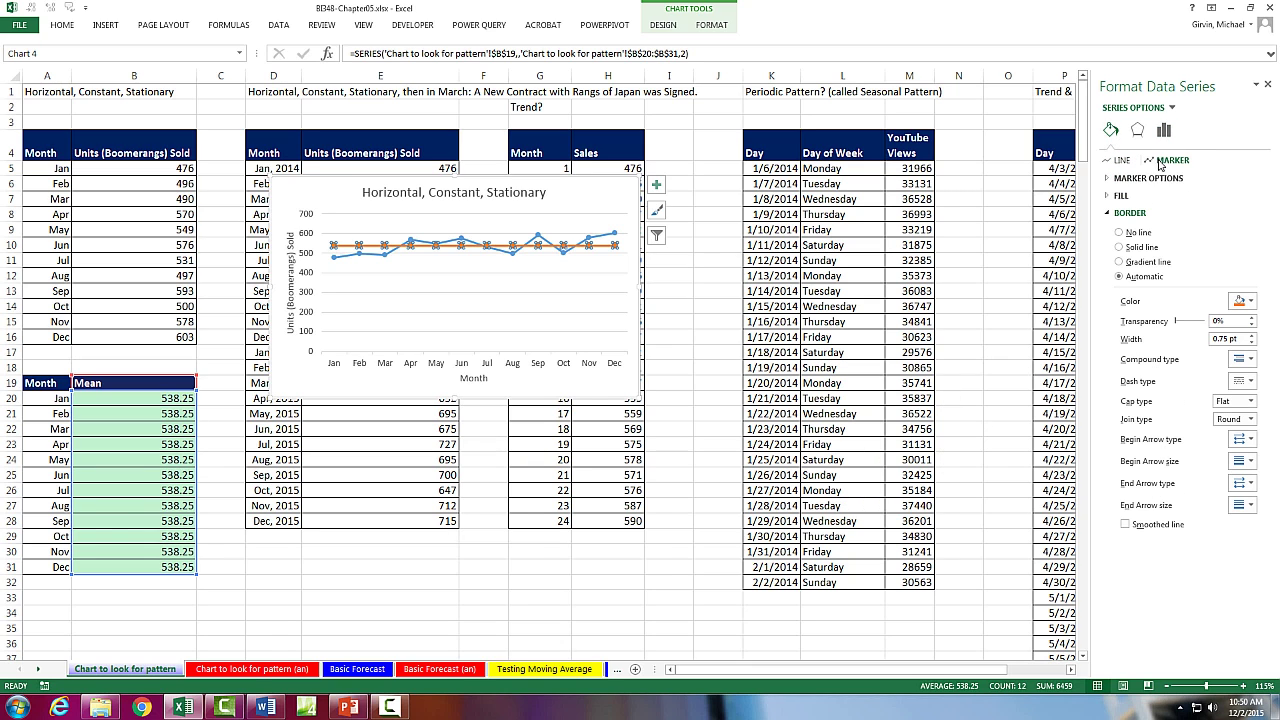
{"action": "left_click", "coordinate": [1108, 178]}
{"action": "left_click", "coordinate": [1120, 213]}
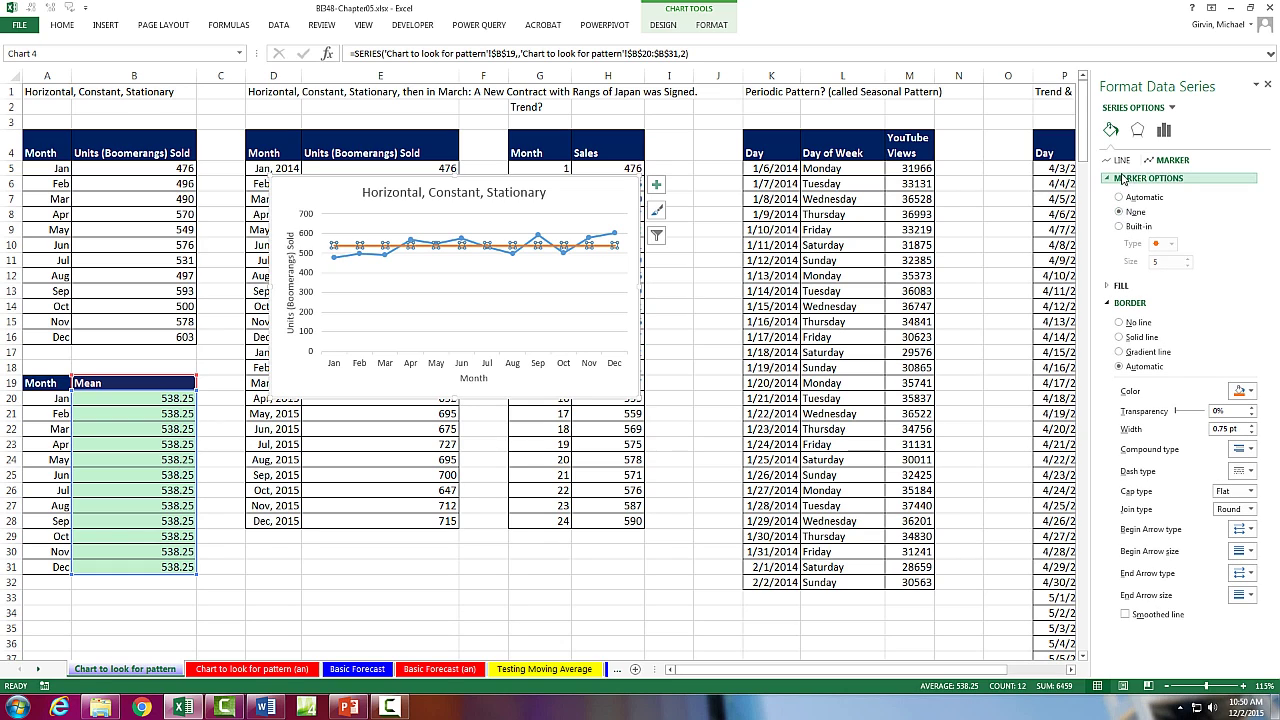
{"action": "left_click", "coordinate": [1121, 161]}
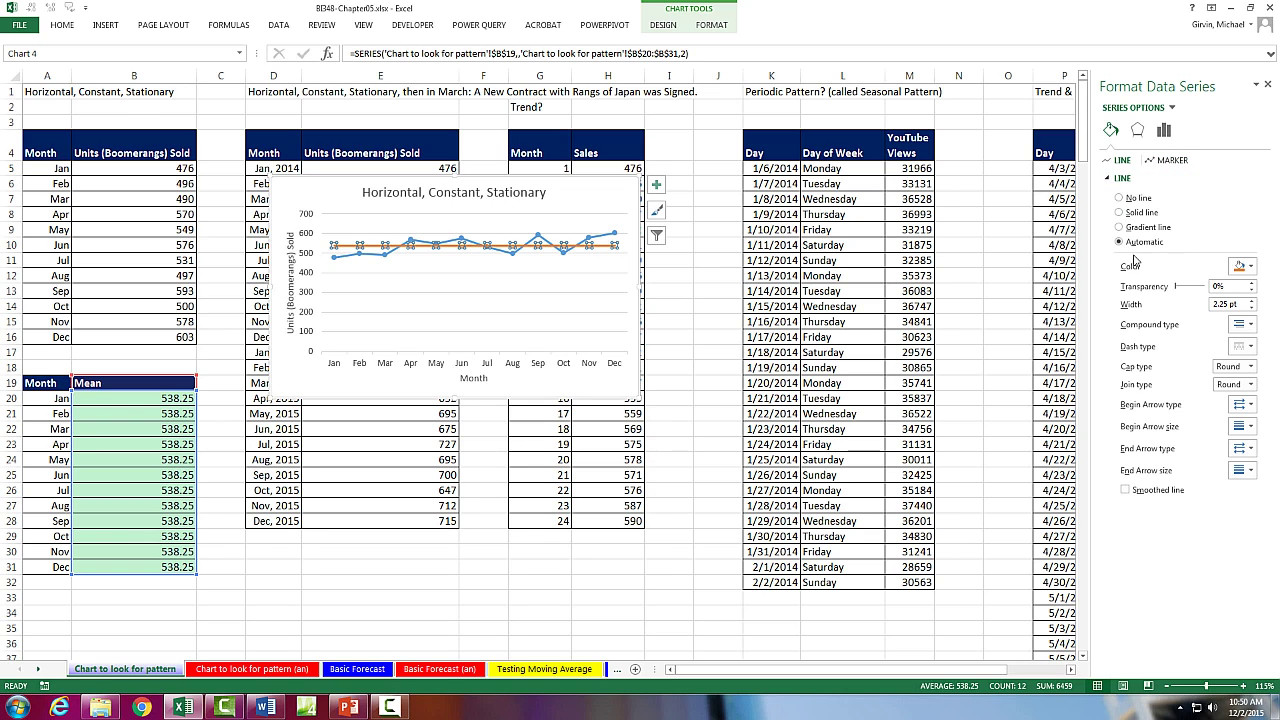
{"action": "left_click", "coordinate": [1251, 309]}
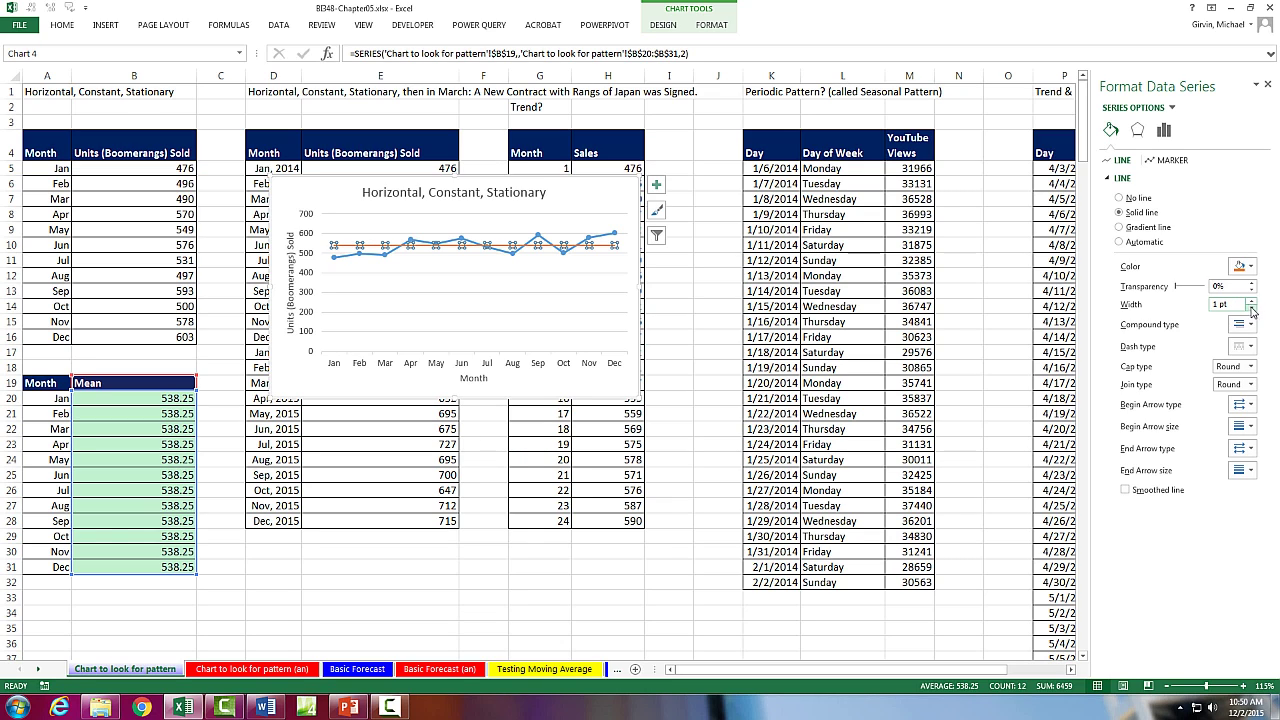
{"action": "left_click", "coordinate": [1268, 88]}
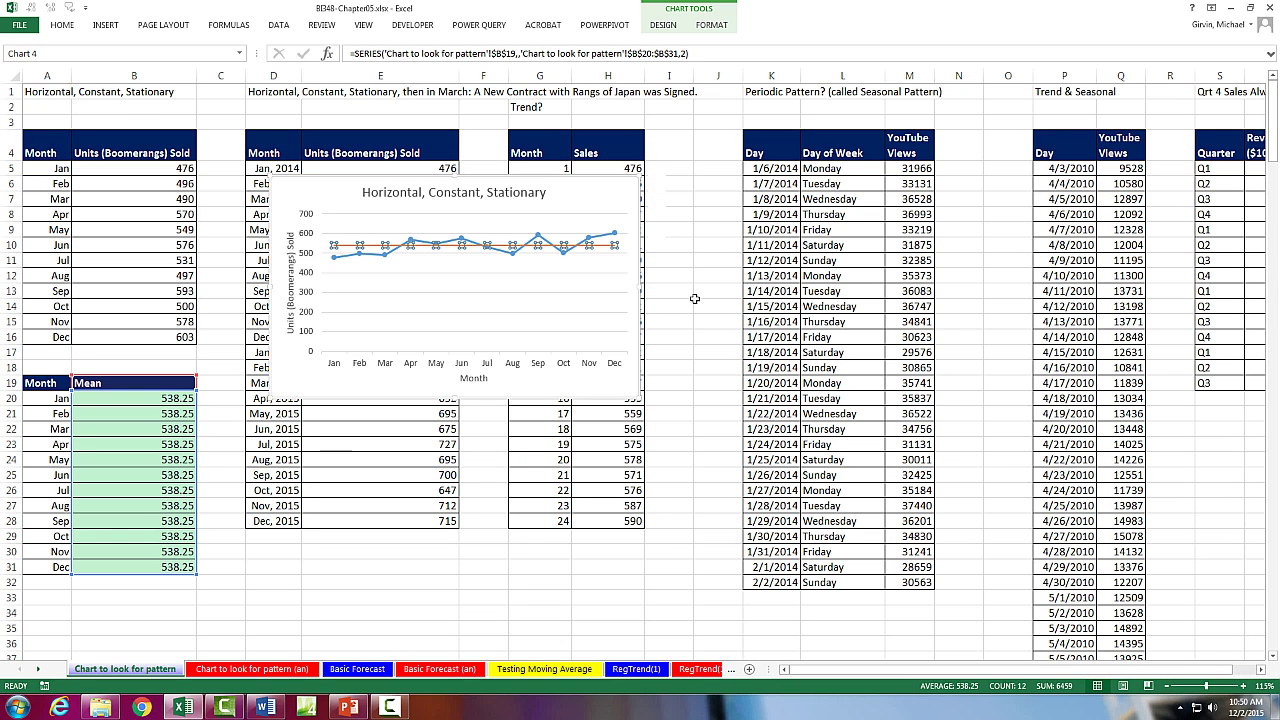
Move the stationary chart below the Mean table and select D4:E28.
{"action": "key", "text": "Escape"}
{"action": "key", "text": "Escape"}
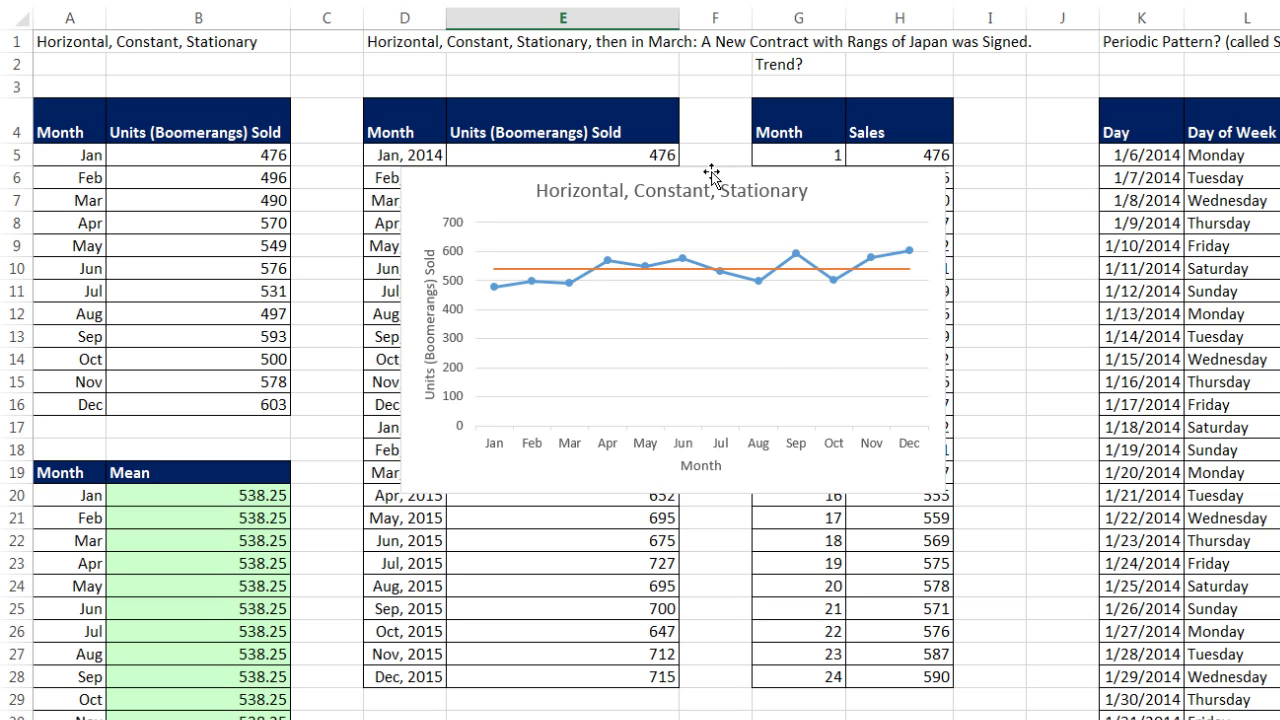
{"action": "left_click_drag", "start_coordinate": [721, 170], "coordinate": [351, 718]}
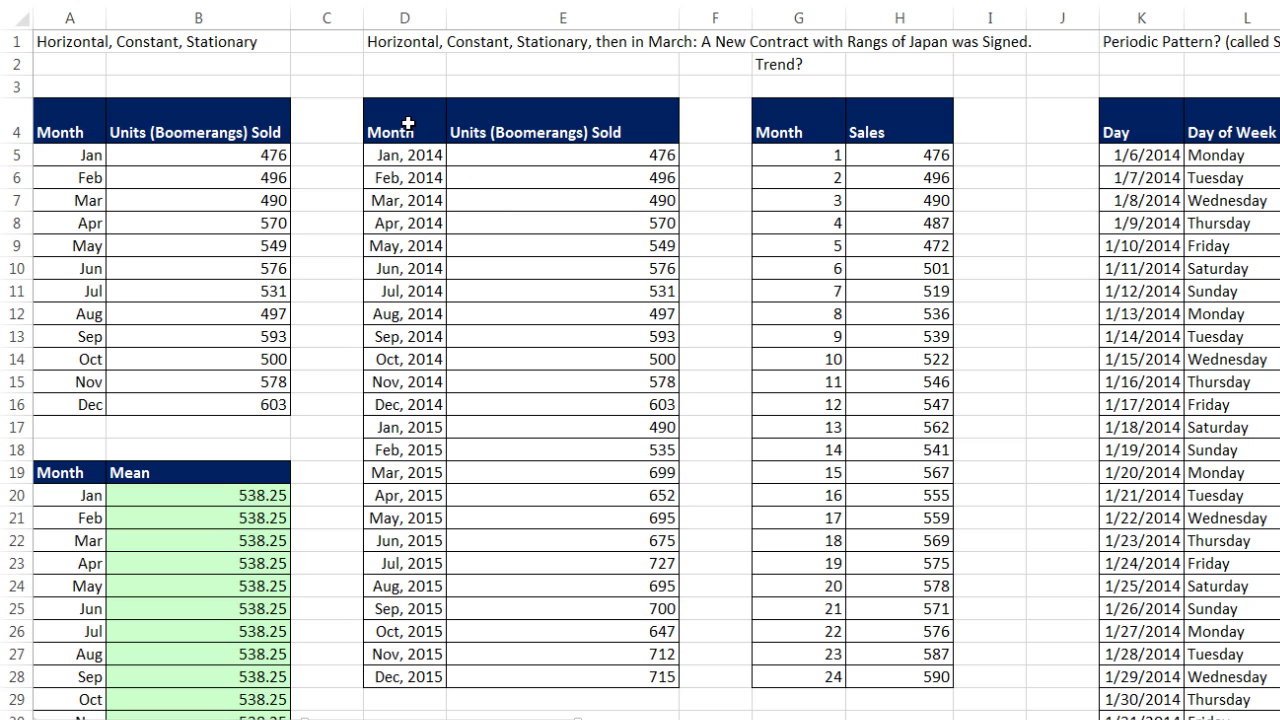
{"action": "left_click_drag", "start_coordinate": [408, 124], "coordinate": [570, 676]}
{"action": "left_click", "coordinate": [105, 24]}
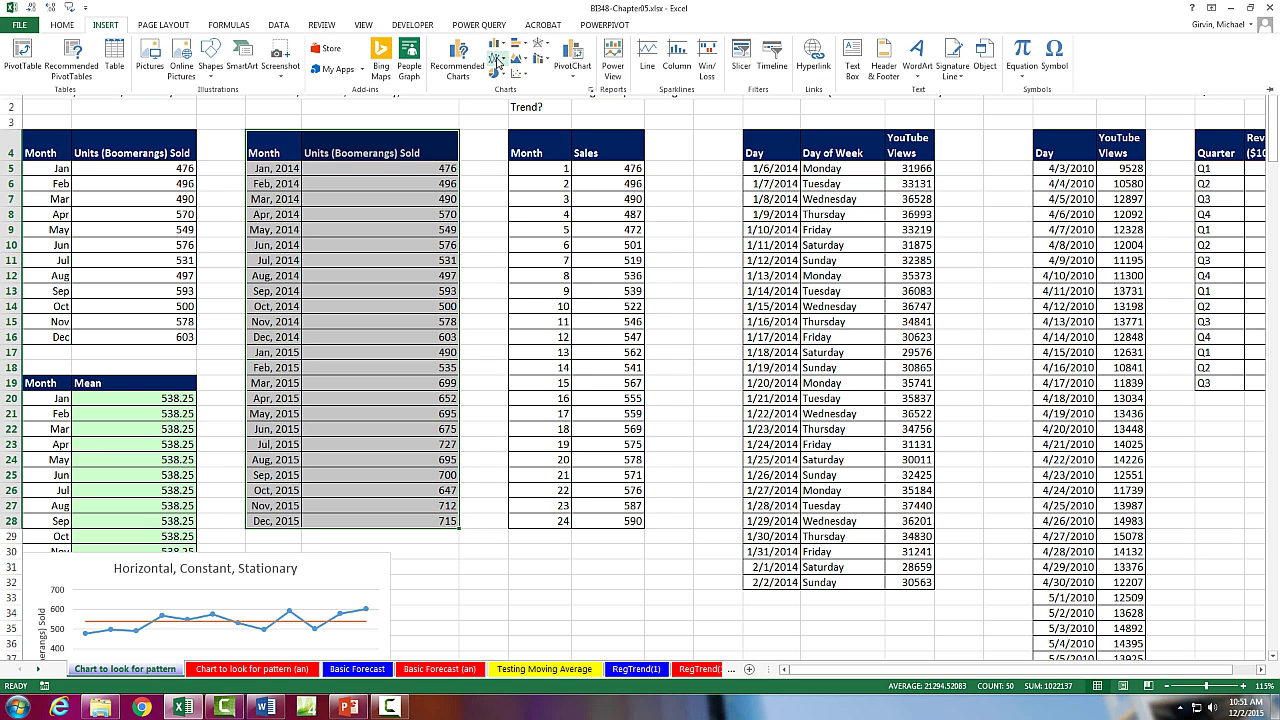
Insert a line chart with markers, move it up-left, and link its title to D1.
{"action": "left_click", "coordinate": [497, 62]}
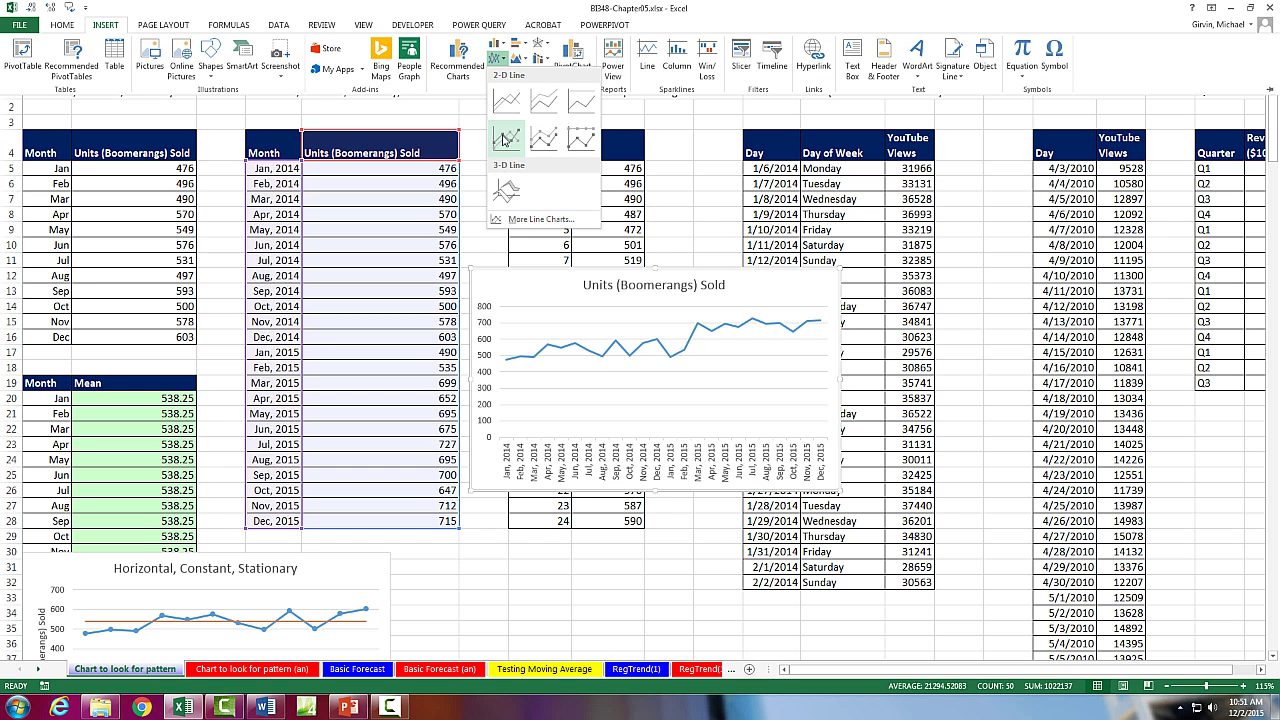
{"action": "left_click", "coordinate": [503, 144]}
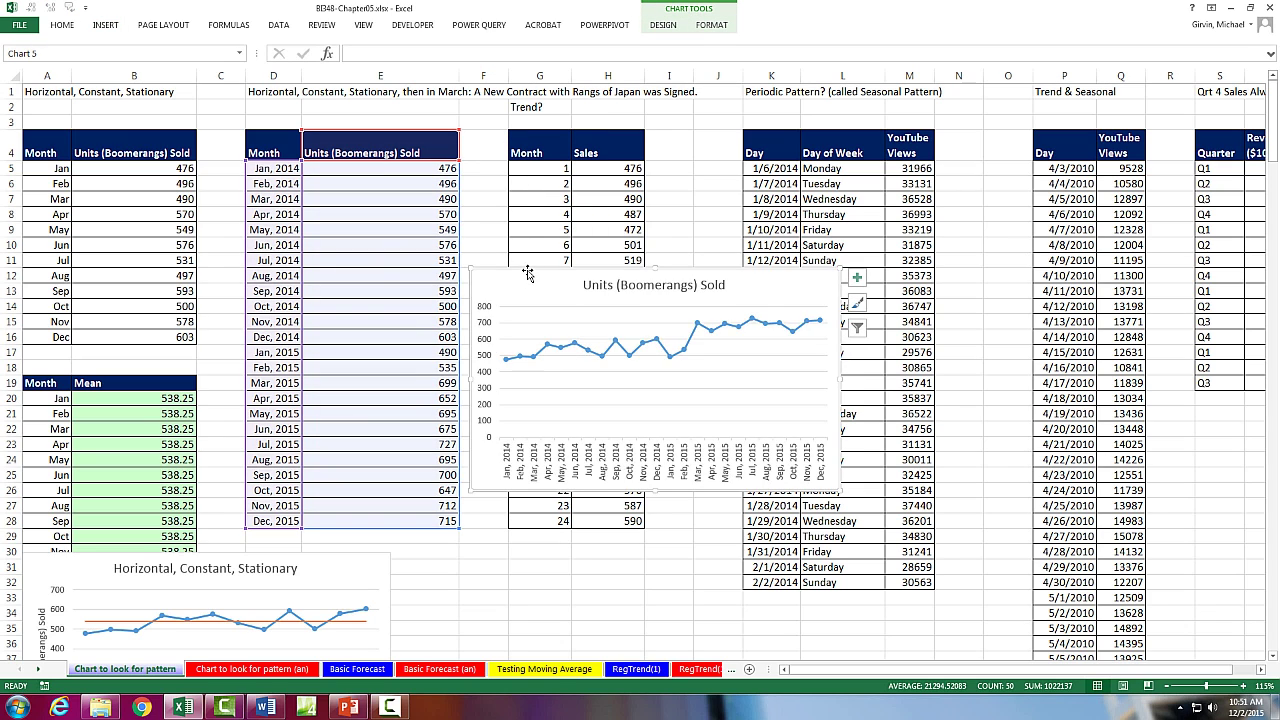
{"action": "left_click_drag", "start_coordinate": [527, 273], "coordinate": [246, 227]}
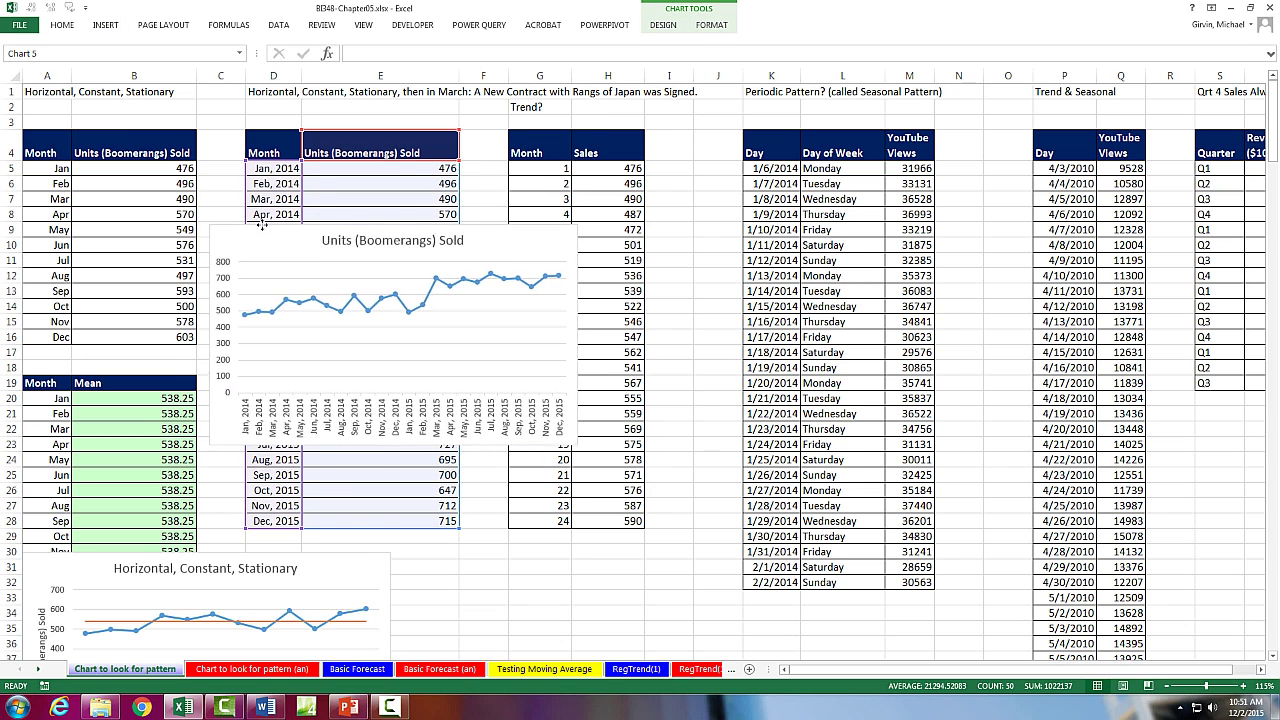
{"action": "left_click", "coordinate": [315, 239]}
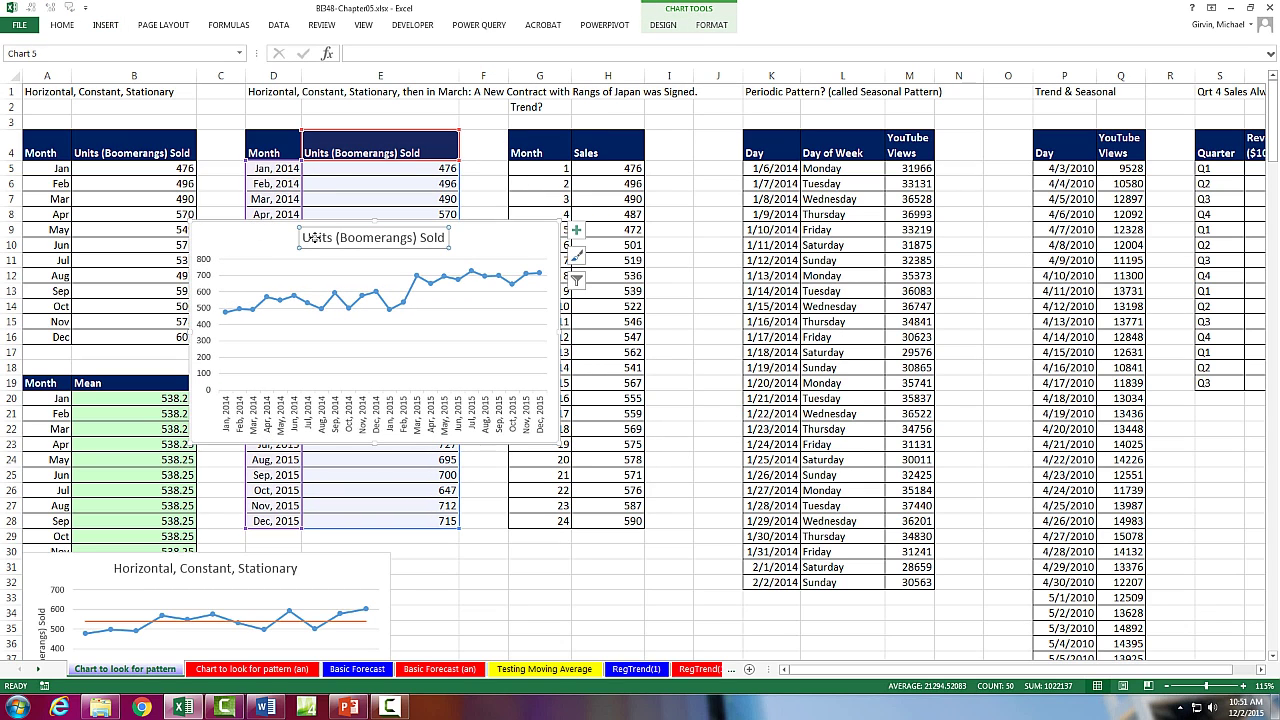
{"action": "type", "text": "="}
{"action": "left_click", "coordinate": [277, 91]}
{"action": "key", "text": "Return"}
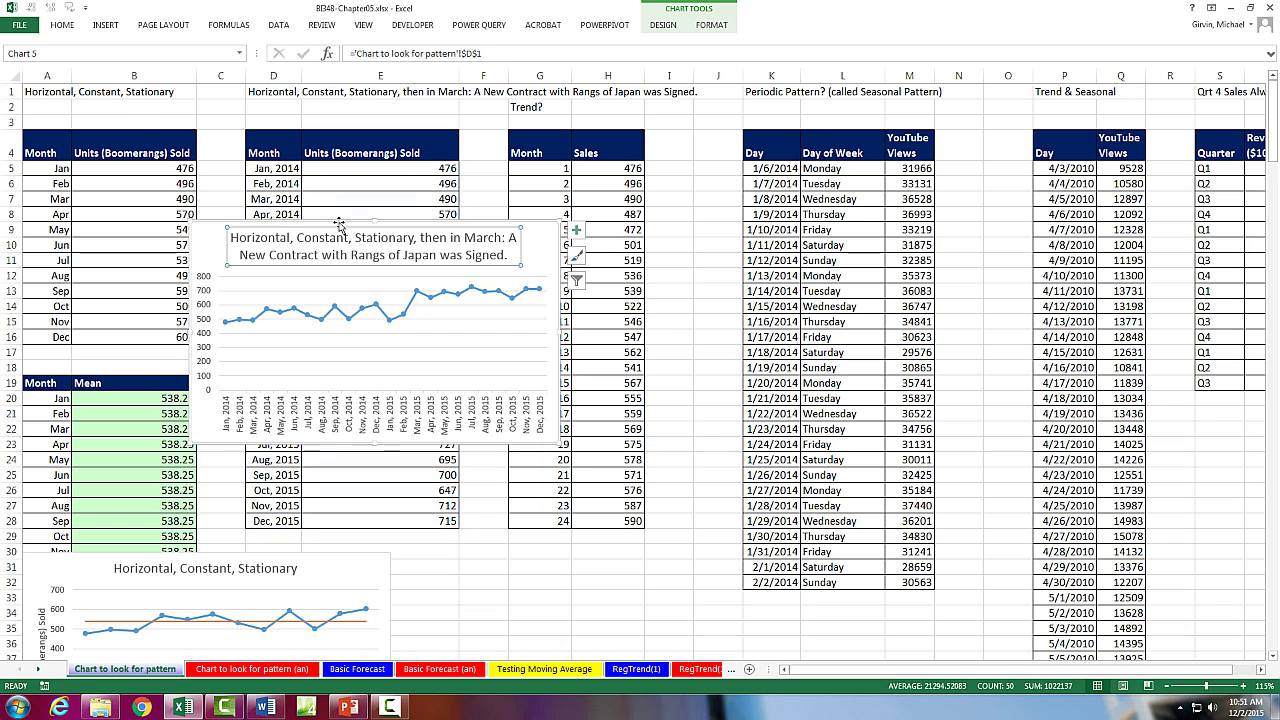
Add axis titles linked to E4 for the vertical axis and D4 for the horizontal.
{"action": "left_click", "coordinate": [576, 230]}
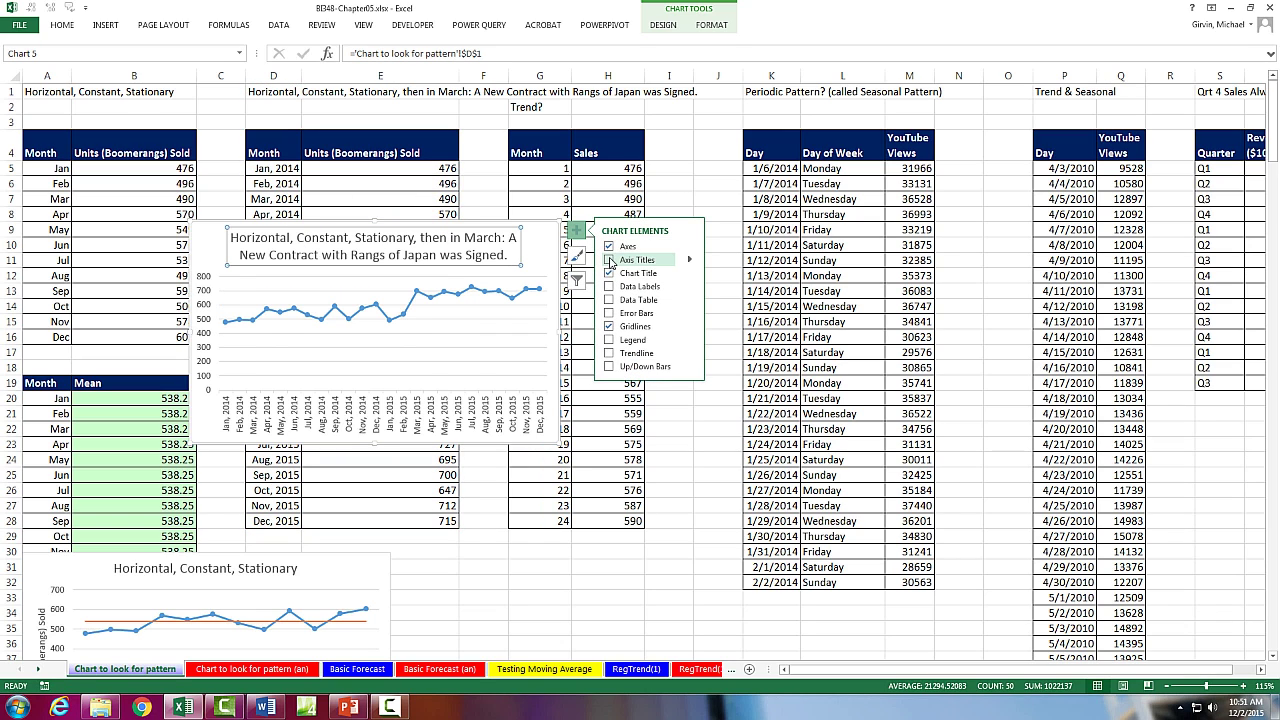
{"action": "left_click", "coordinate": [609, 260]}
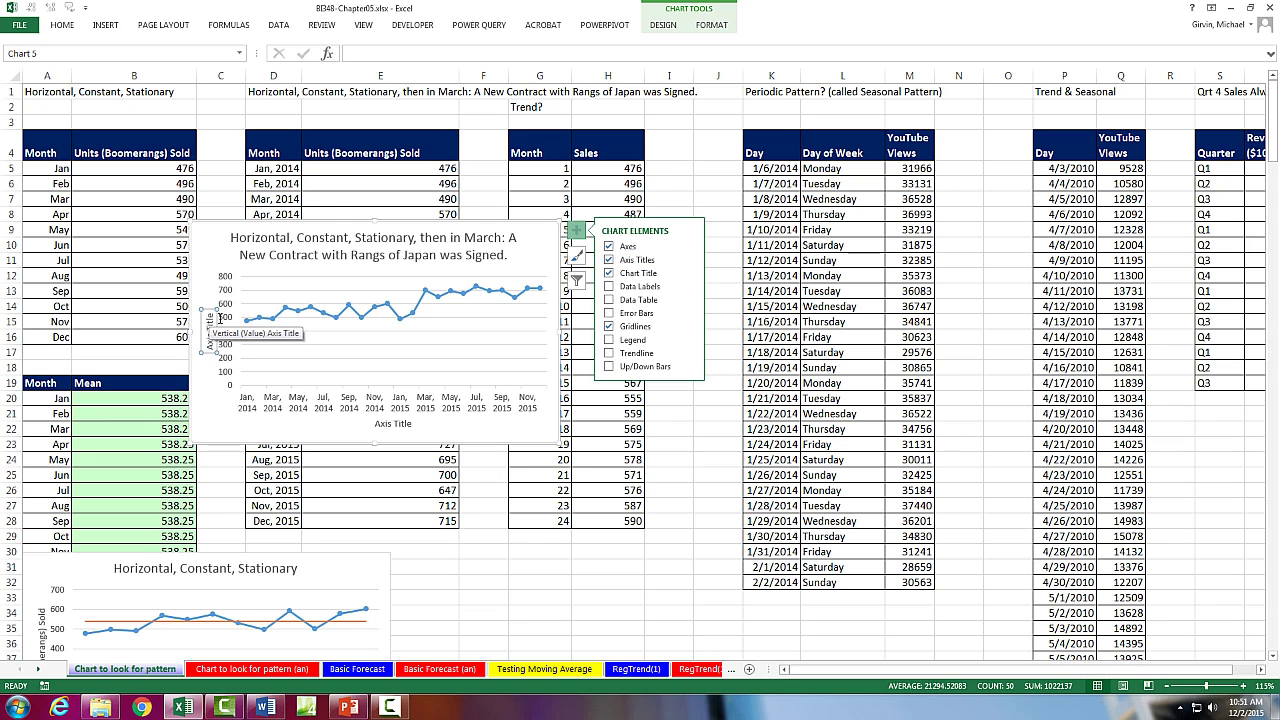
{"action": "left_click", "coordinate": [235, 318]}
{"action": "type", "text": "="}
{"action": "left_click", "coordinate": [346, 150]}
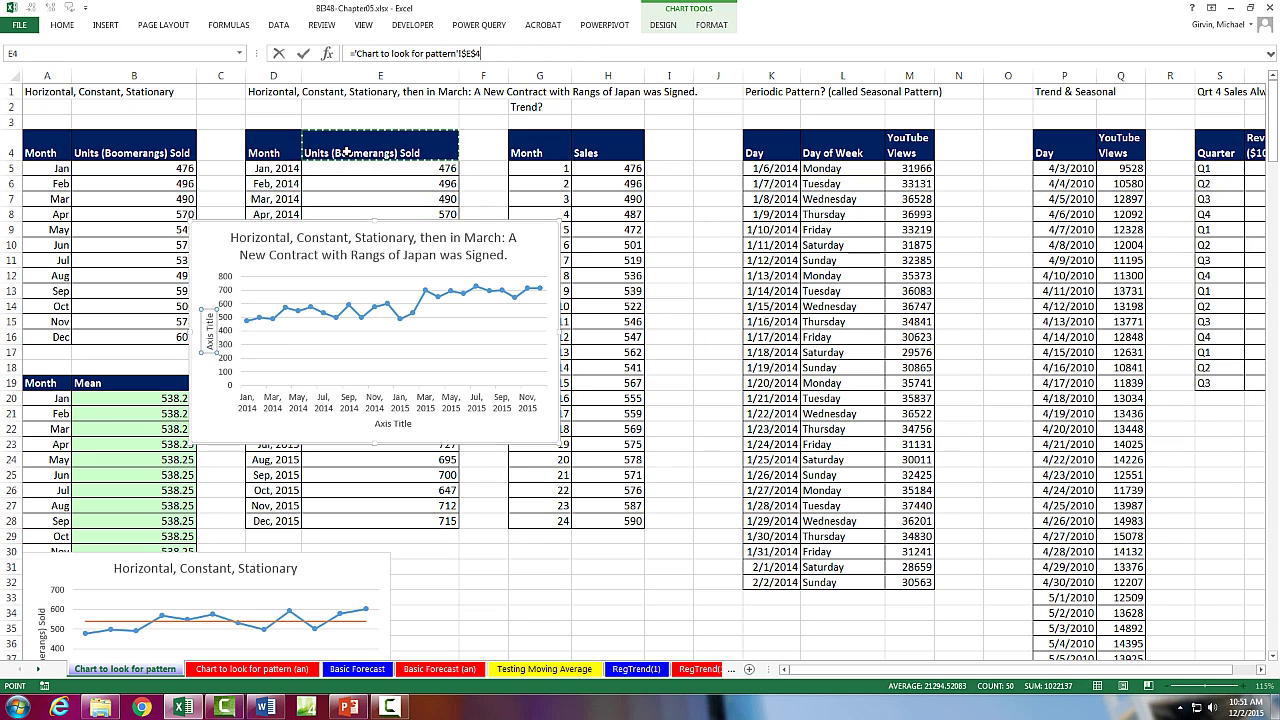
{"action": "key", "text": "Return"}
{"action": "left_click", "coordinate": [394, 424]}
{"action": "type", "text": "="}
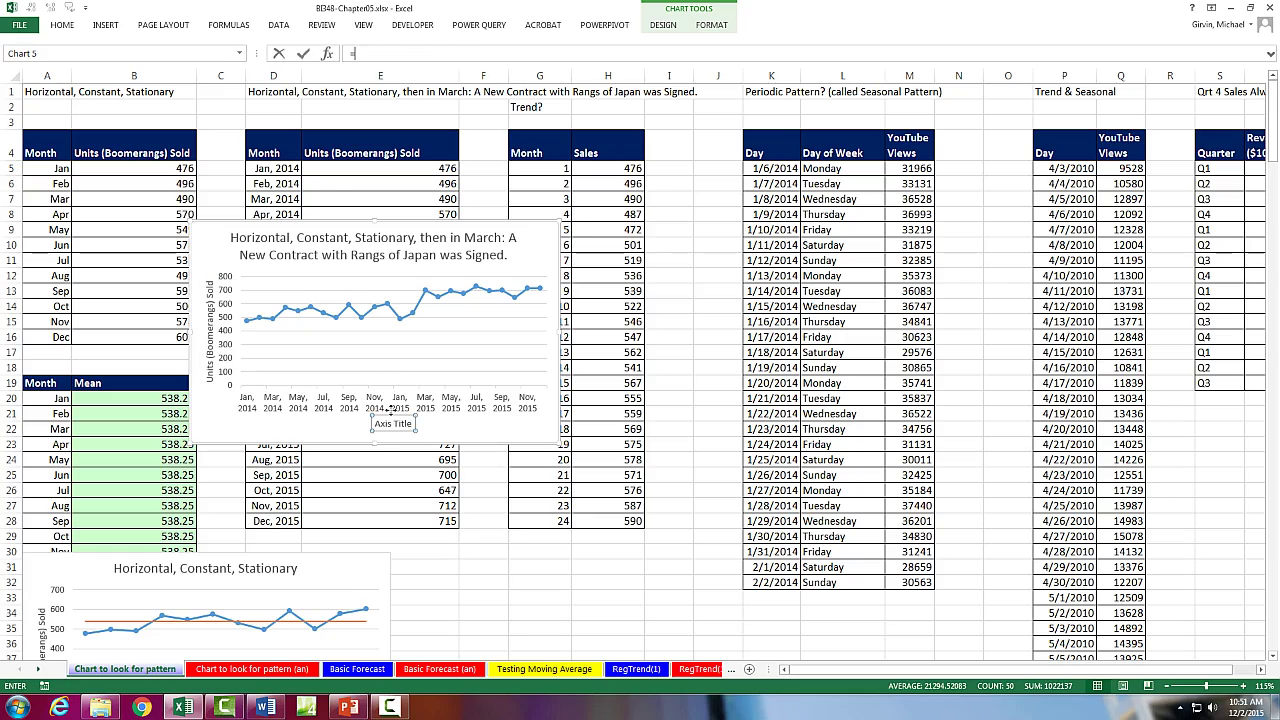
{"action": "left_click", "coordinate": [283, 153]}
{"action": "key", "text": "Return"}
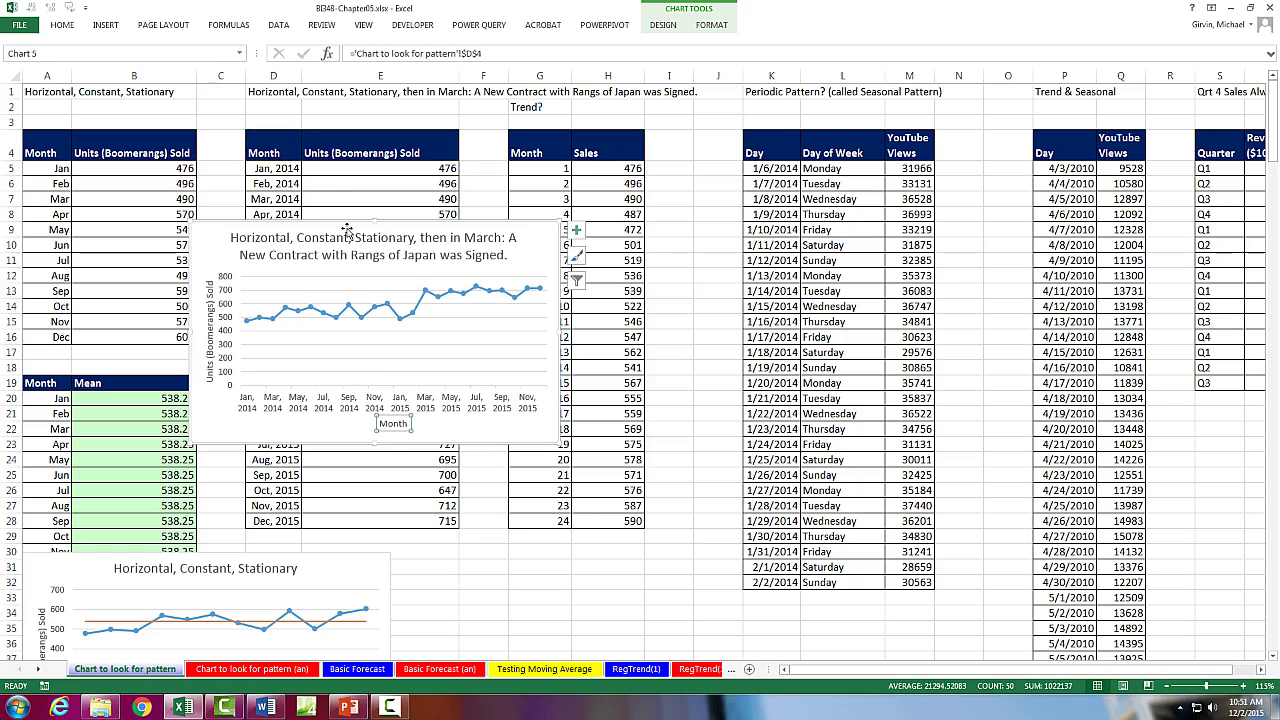
{"action": "left_click", "coordinate": [463, 438]}
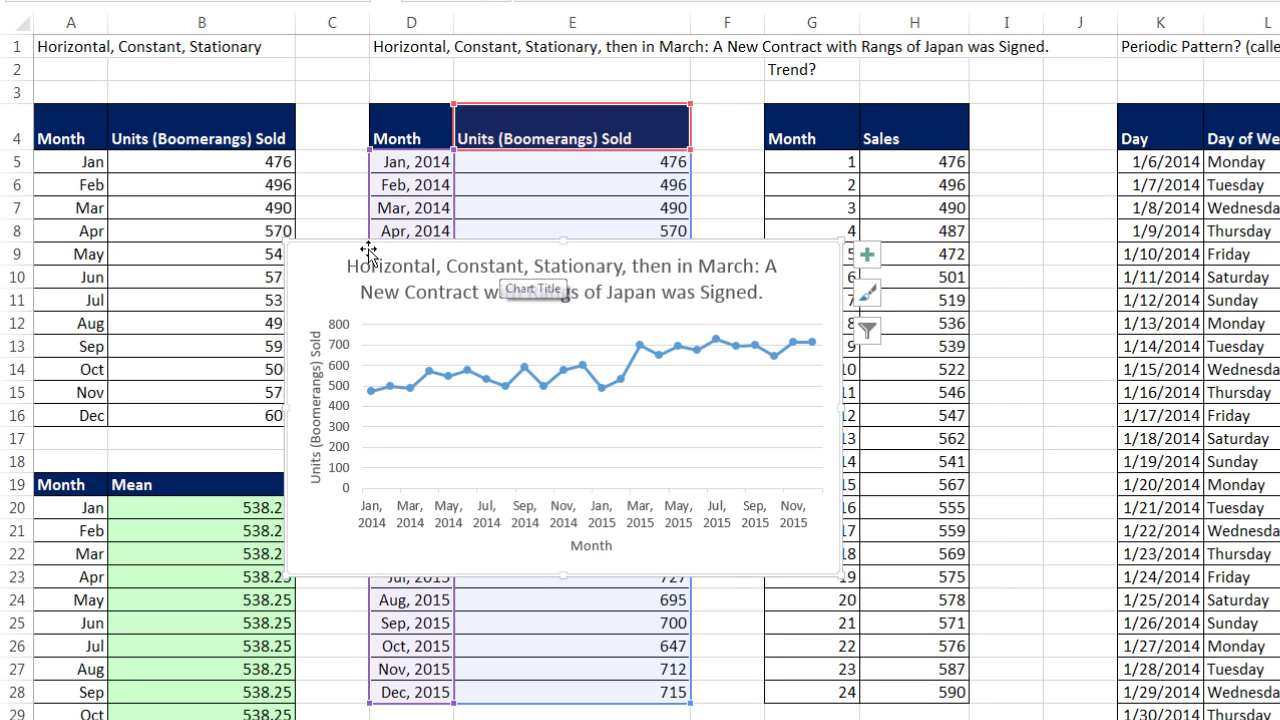
Drag the March new-contract chart left over columns A–E, above the stationary chart.
{"action": "left_click_drag", "start_coordinate": [360, 251], "coordinate": [82, 368]}
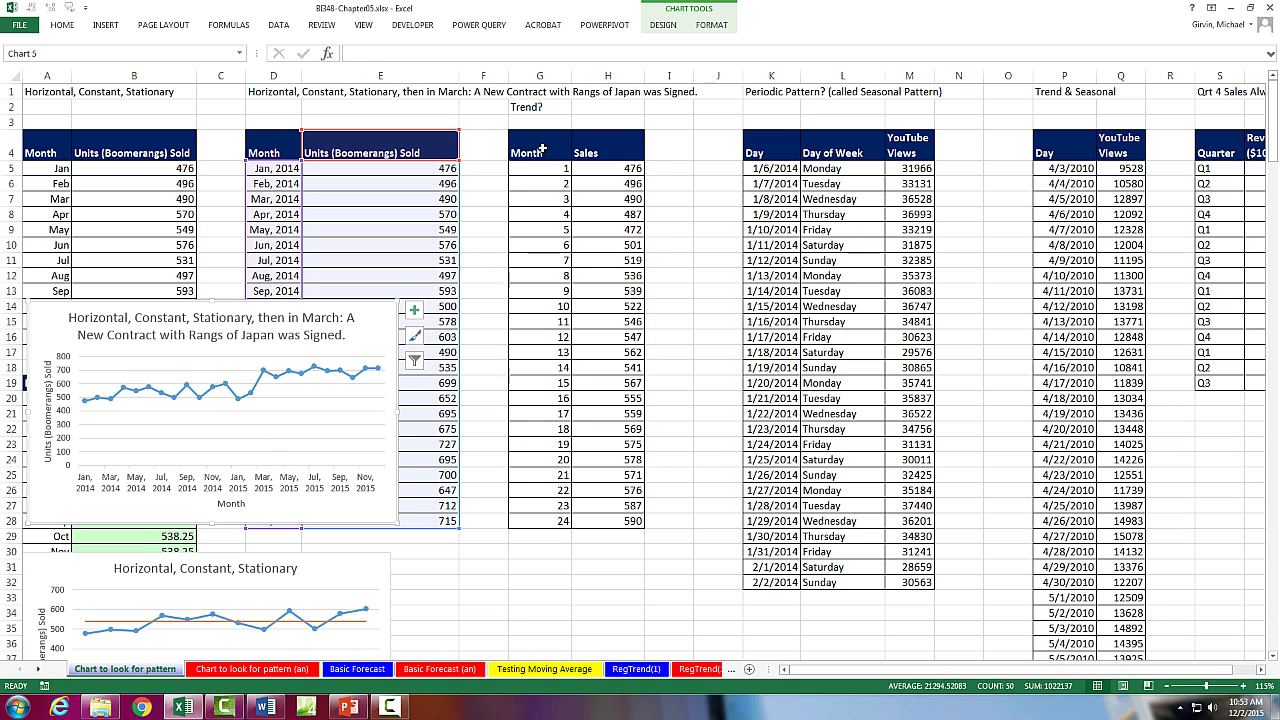
Select G4:H28 and insert a line chart with markers of Month and Sales.
{"action": "left_click_drag", "start_coordinate": [541, 149], "coordinate": [607, 522]}
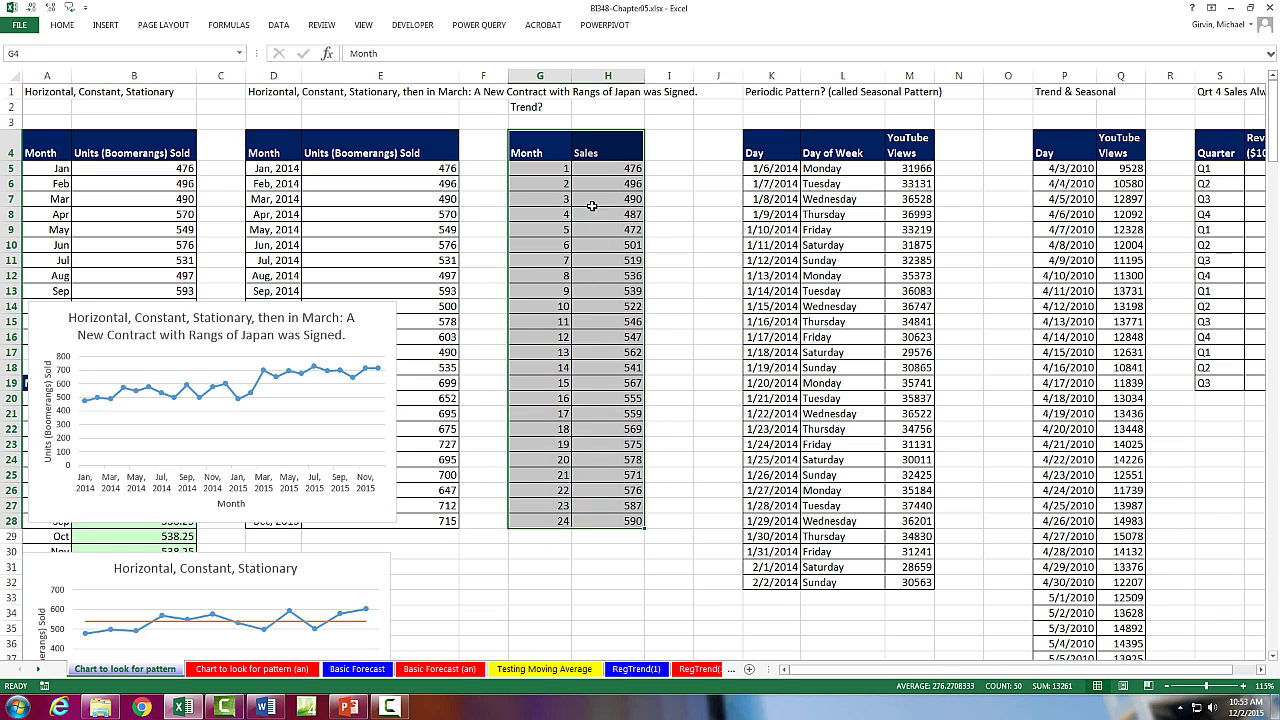
{"action": "left_click", "coordinate": [108, 27]}
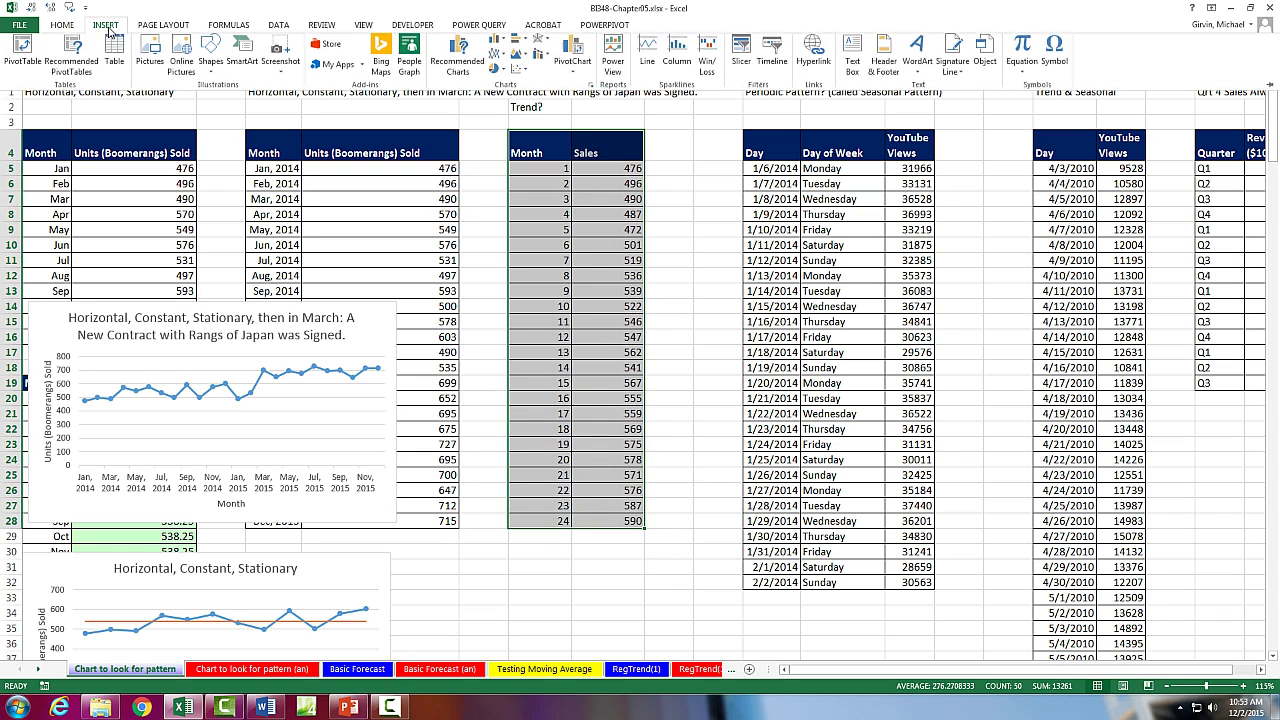
{"action": "left_click", "coordinate": [497, 62]}
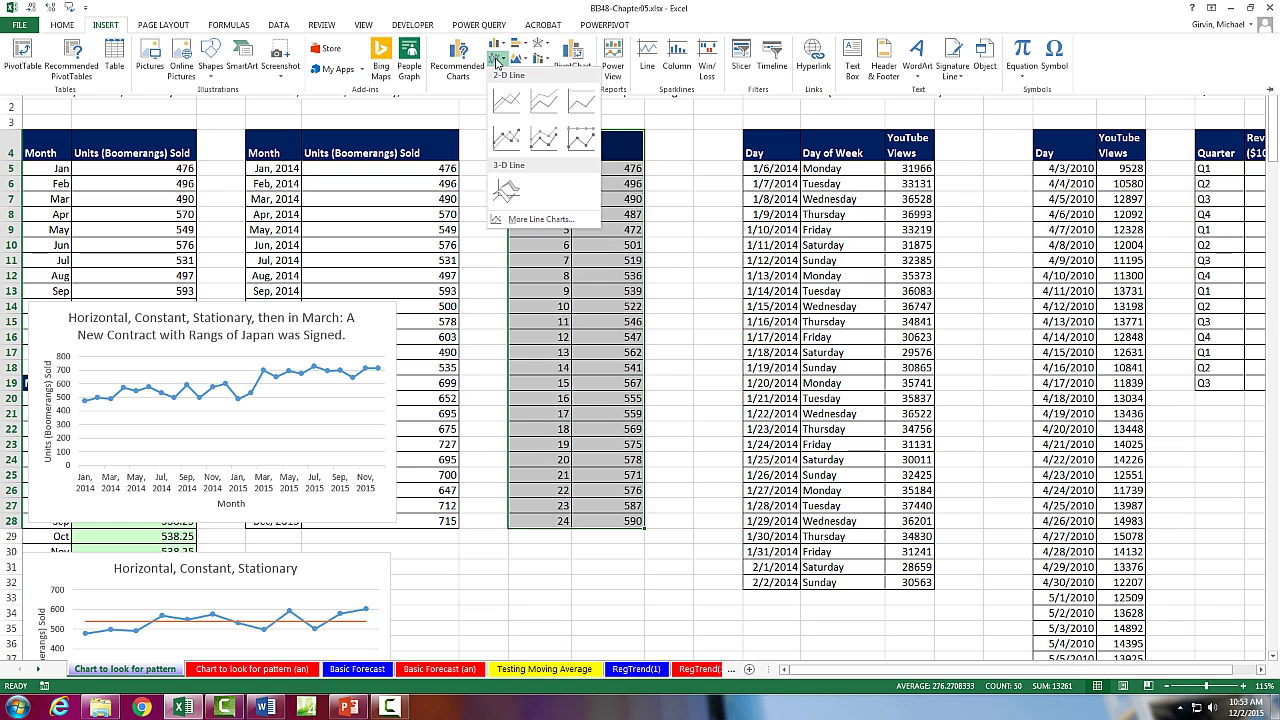
{"action": "left_click", "coordinate": [507, 138]}
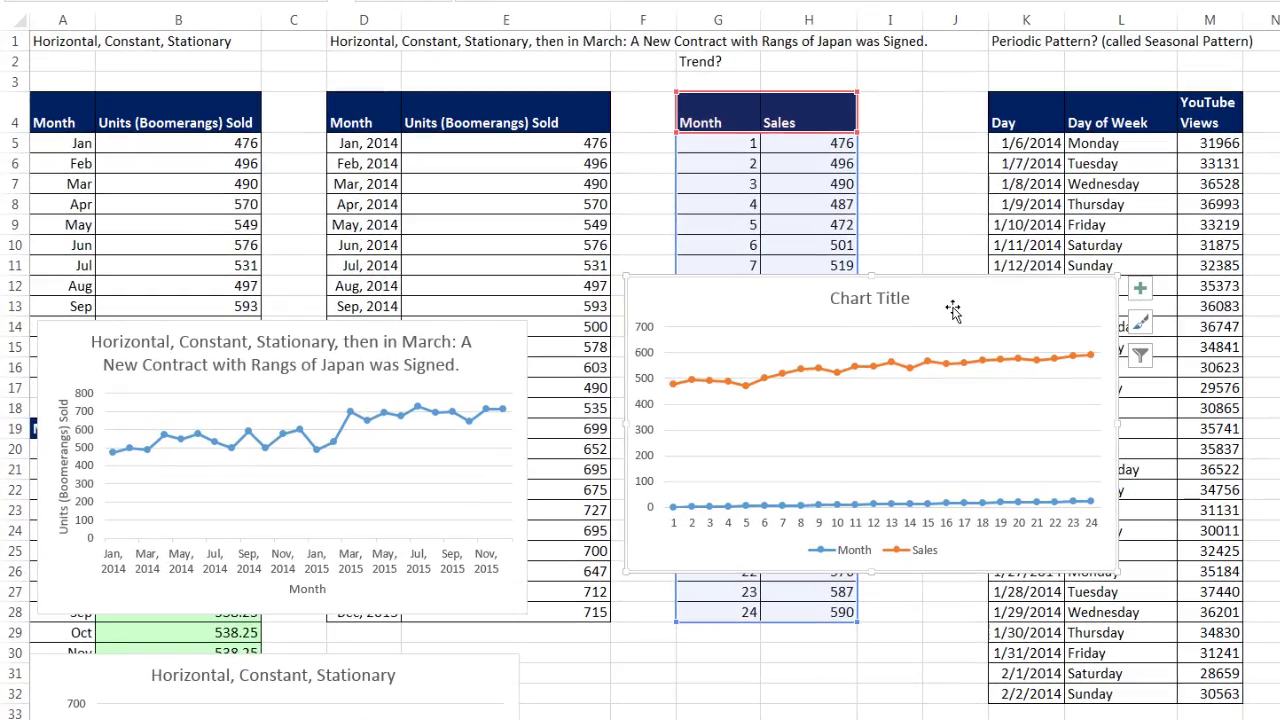
Remove the Month series from the chart's data source so only Sales is plotted.
{"action": "right_click", "coordinate": [715, 291]}
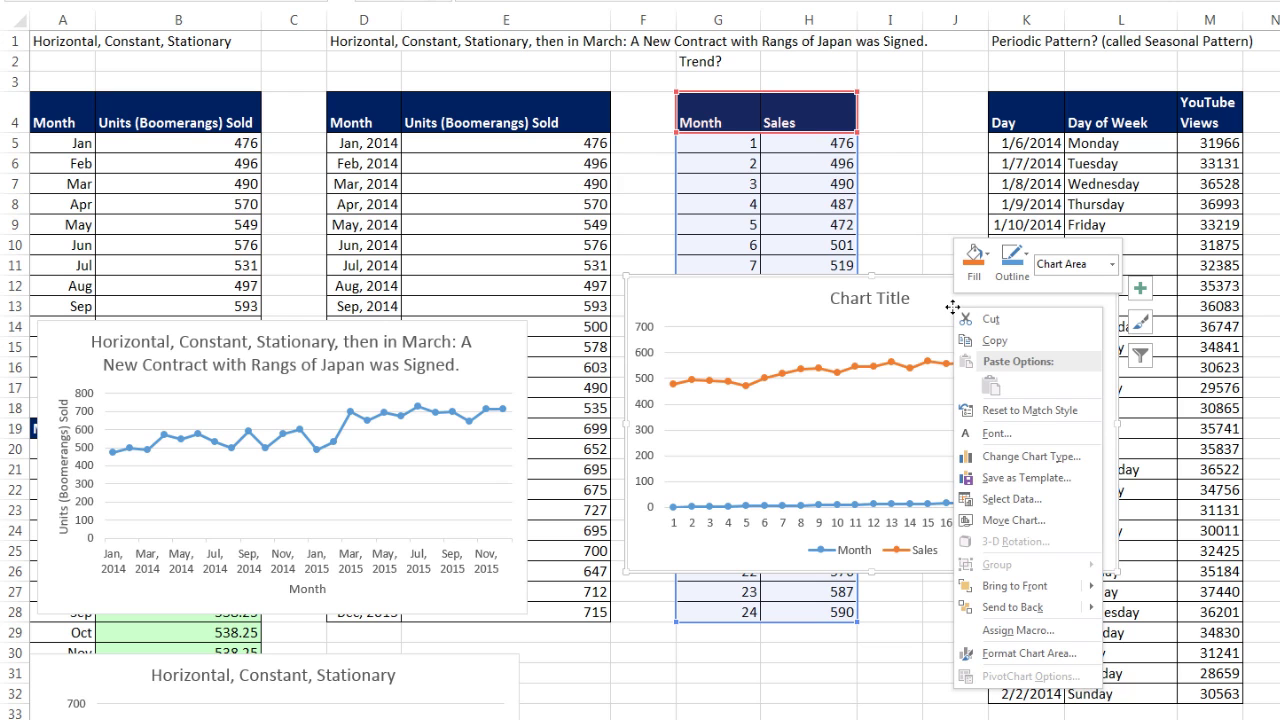
{"action": "left_click", "coordinate": [1030, 500]}
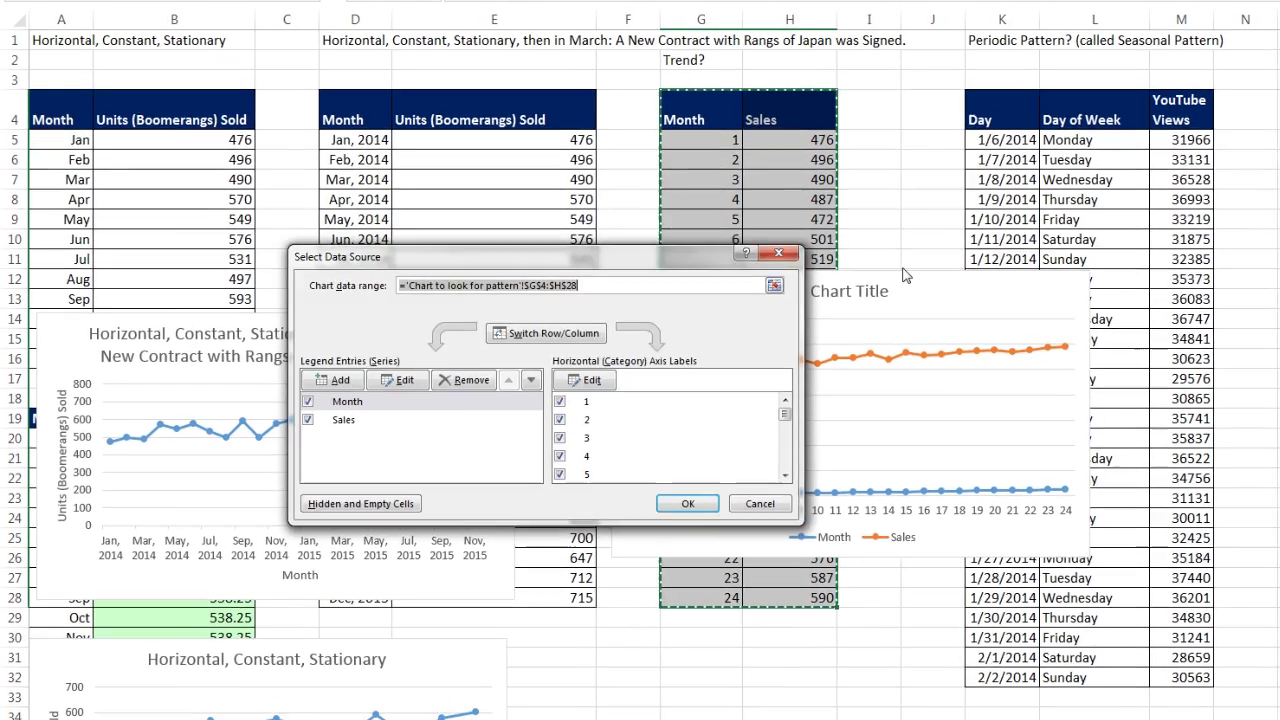
{"action": "left_click_drag", "start_coordinate": [400, 237], "coordinate": [1027, 174]}
{"action": "left_click", "coordinate": [892, 332]}
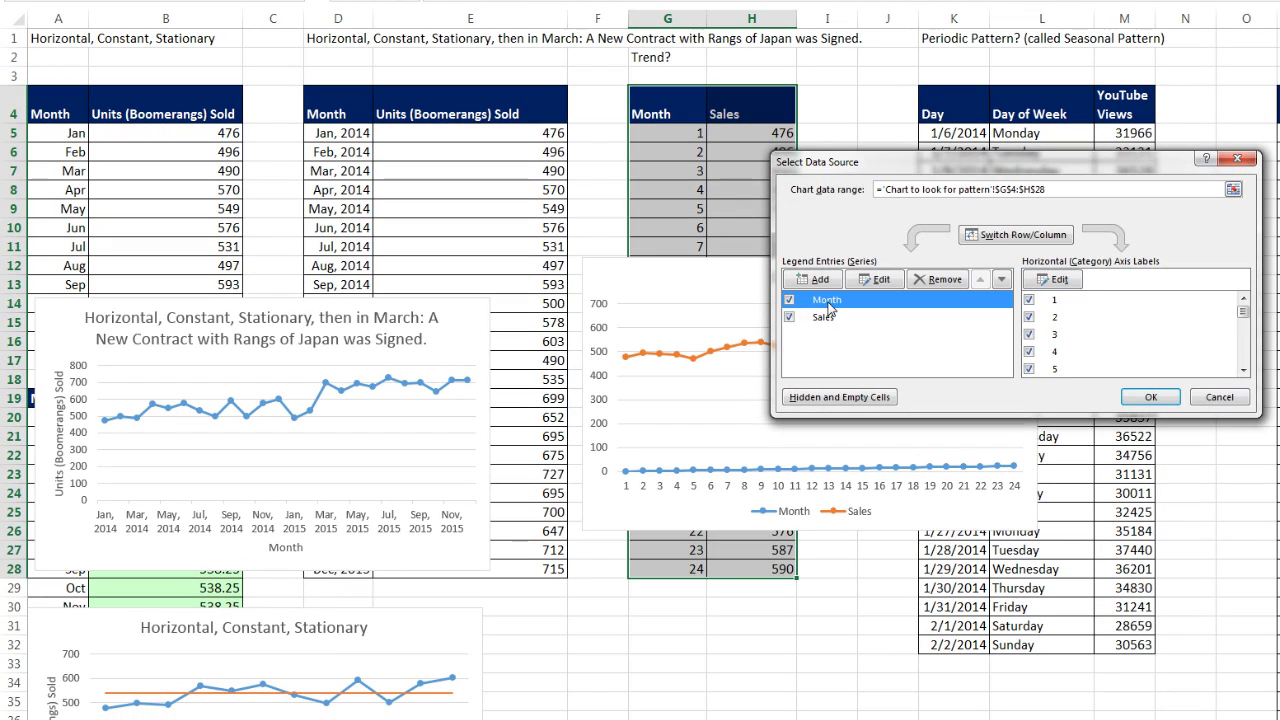
{"action": "left_click", "coordinate": [824, 318]}
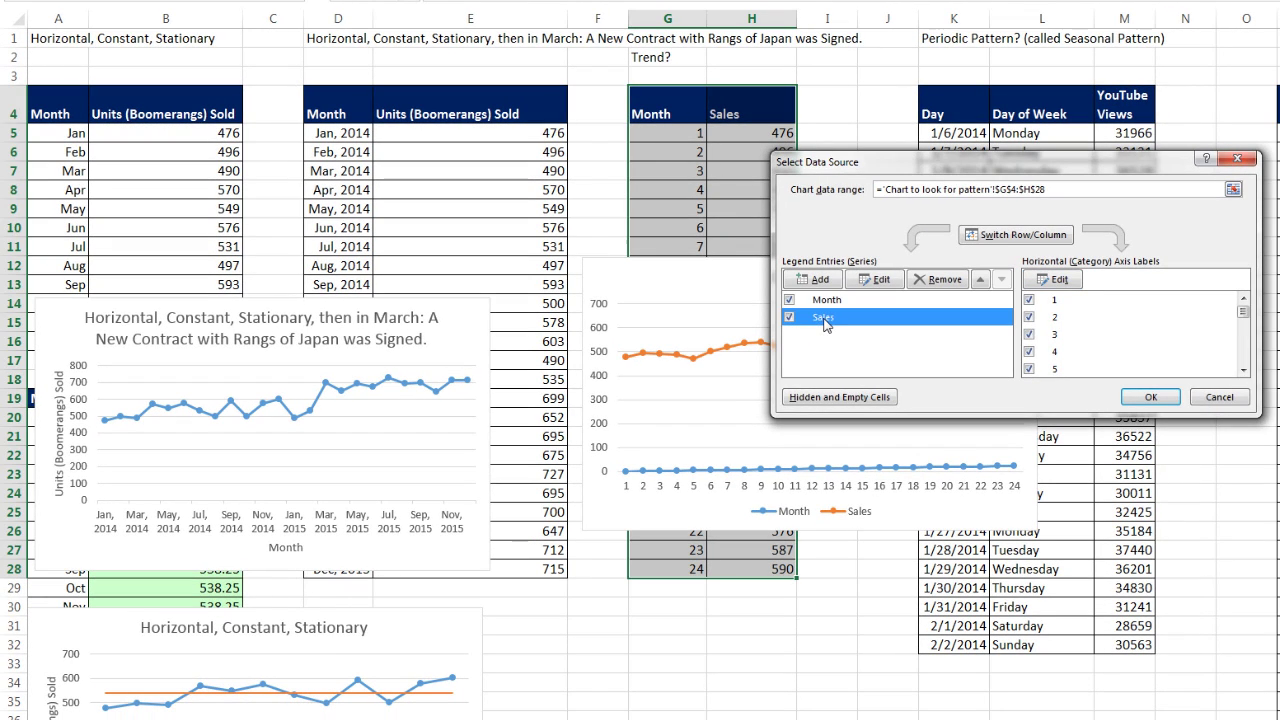
{"action": "left_click", "coordinate": [824, 301]}
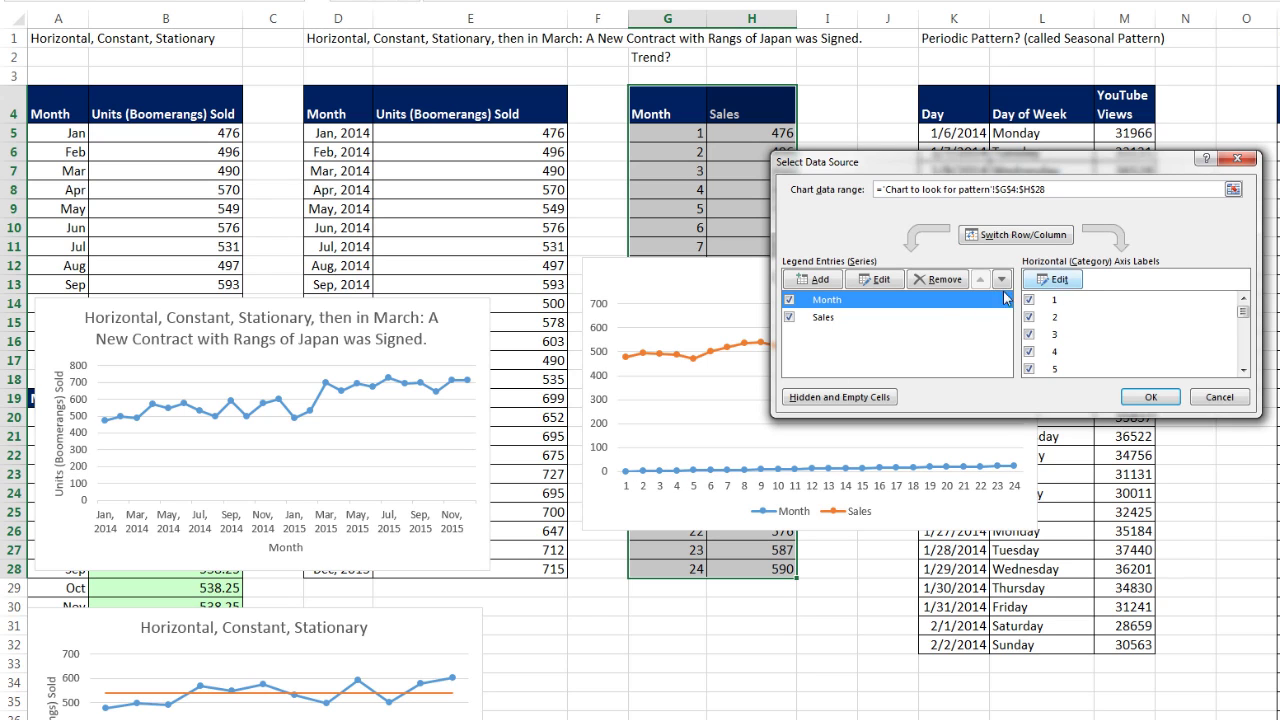
{"action": "left_click", "coordinate": [949, 284]}
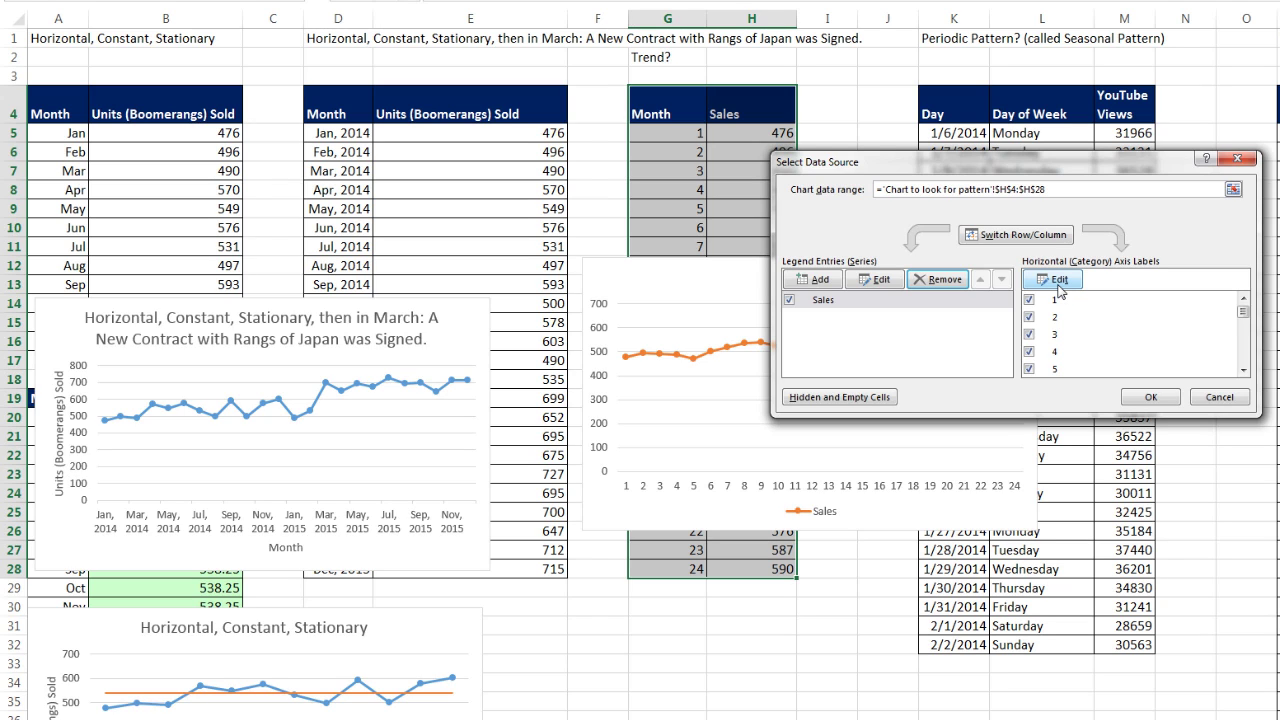
Set the horizontal axis labels to the month numbers in G5:G28 and apply the change.
{"action": "left_click", "coordinate": [1059, 290]}
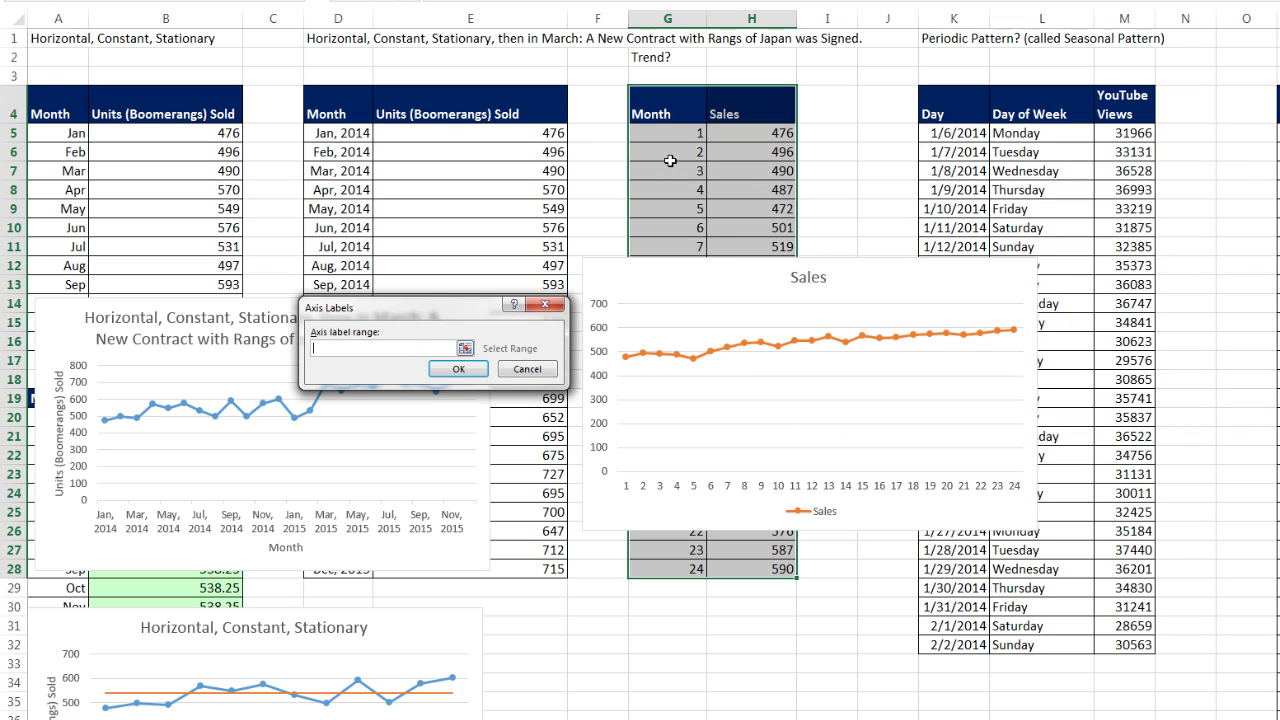
{"action": "left_click_drag", "start_coordinate": [664, 133], "coordinate": [666, 567]}
{"action": "left_click", "coordinate": [460, 371]}
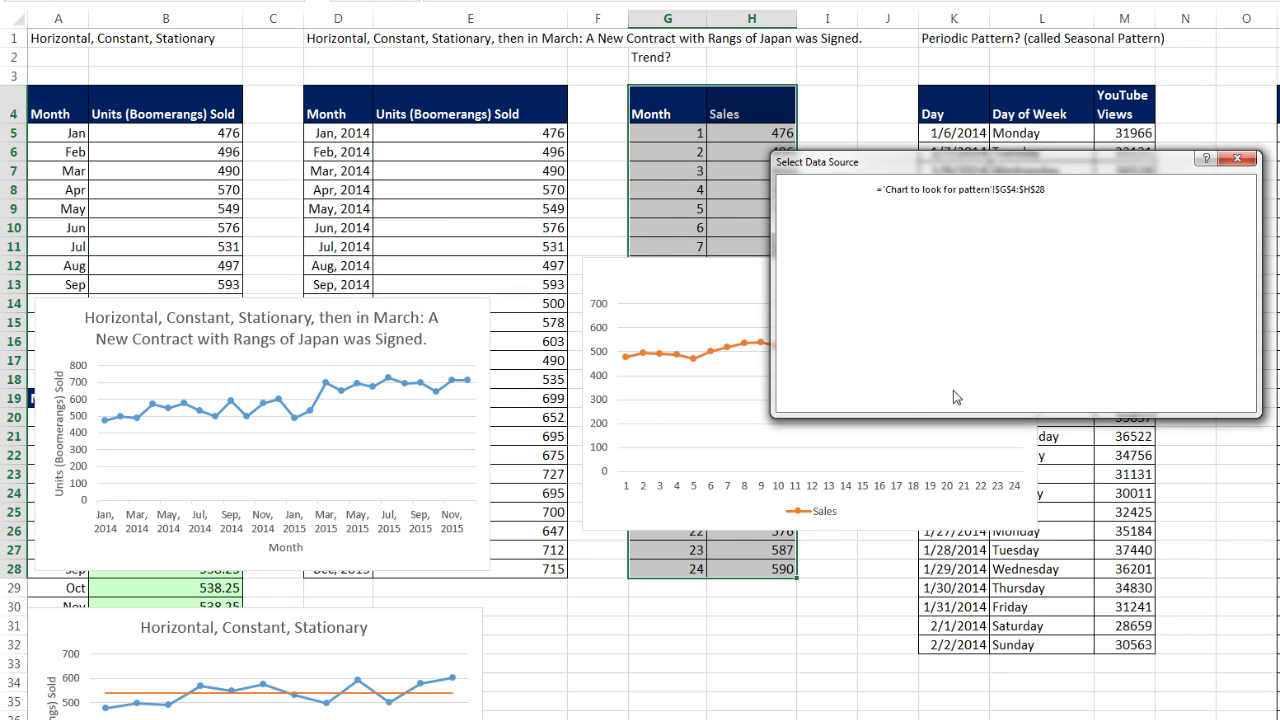
{"action": "left_click", "coordinate": [1147, 398]}
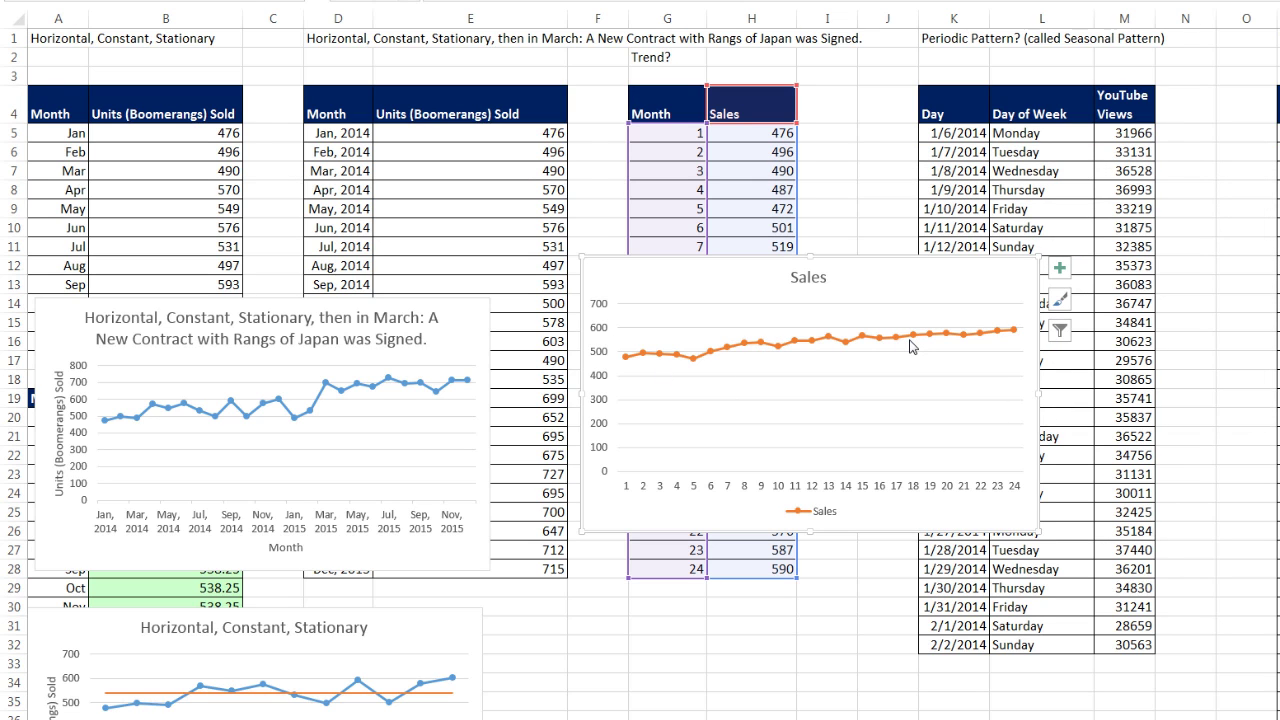
Delete the Sales chart's legend and add axis titles.
{"action": "mouse_move", "coordinate": [910, 345]}
{"action": "left_click", "coordinate": [821, 513]}
{"action": "key", "text": "Delete"}
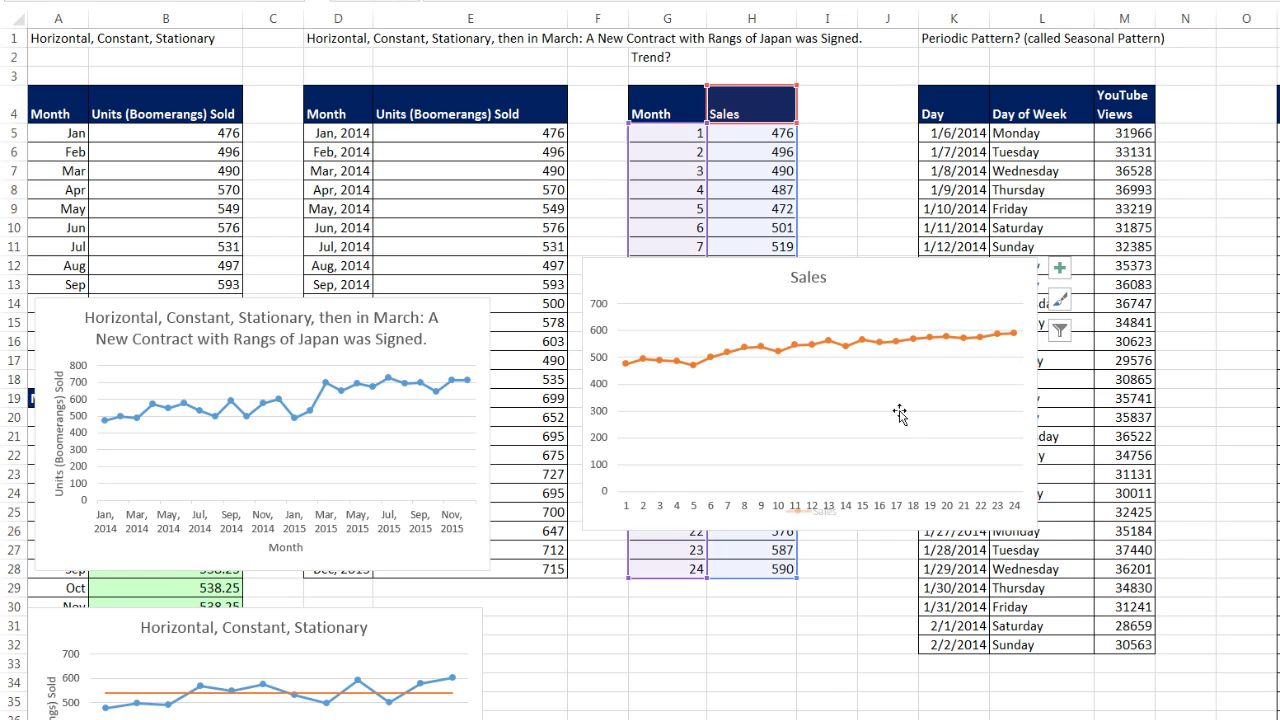
{"action": "left_click", "coordinate": [1059, 269]}
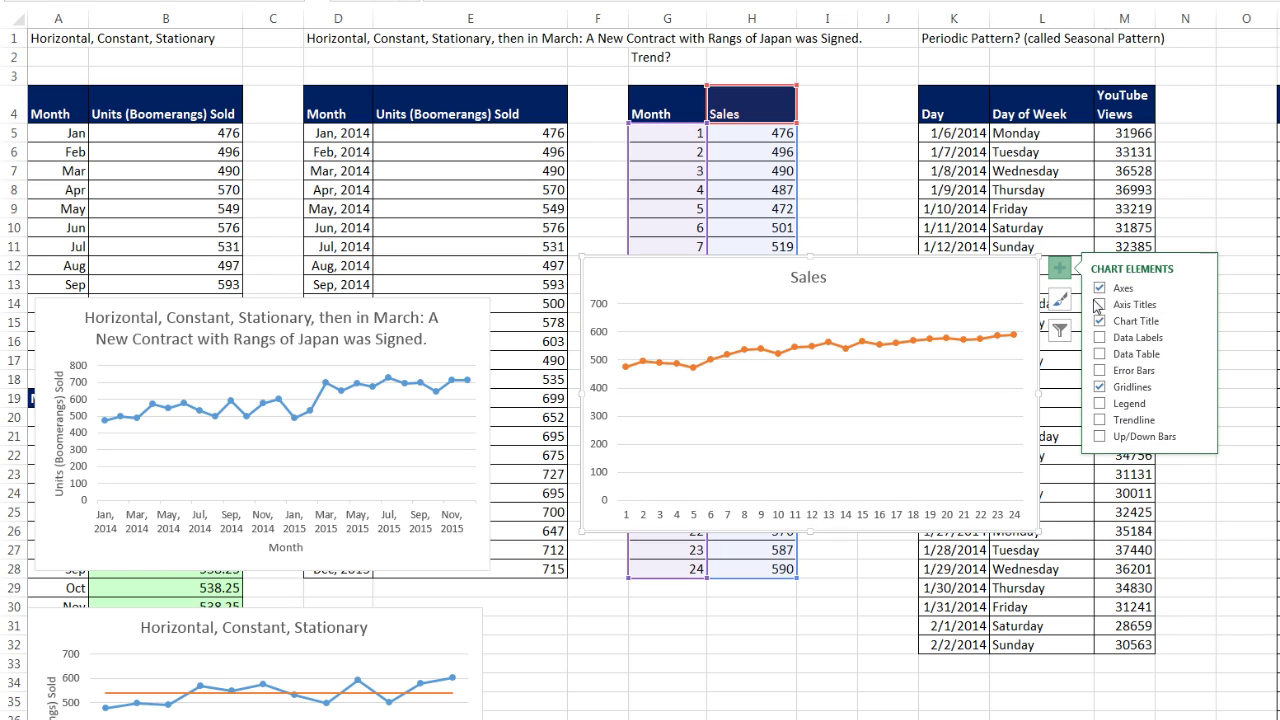
{"action": "left_click", "coordinate": [1103, 304]}
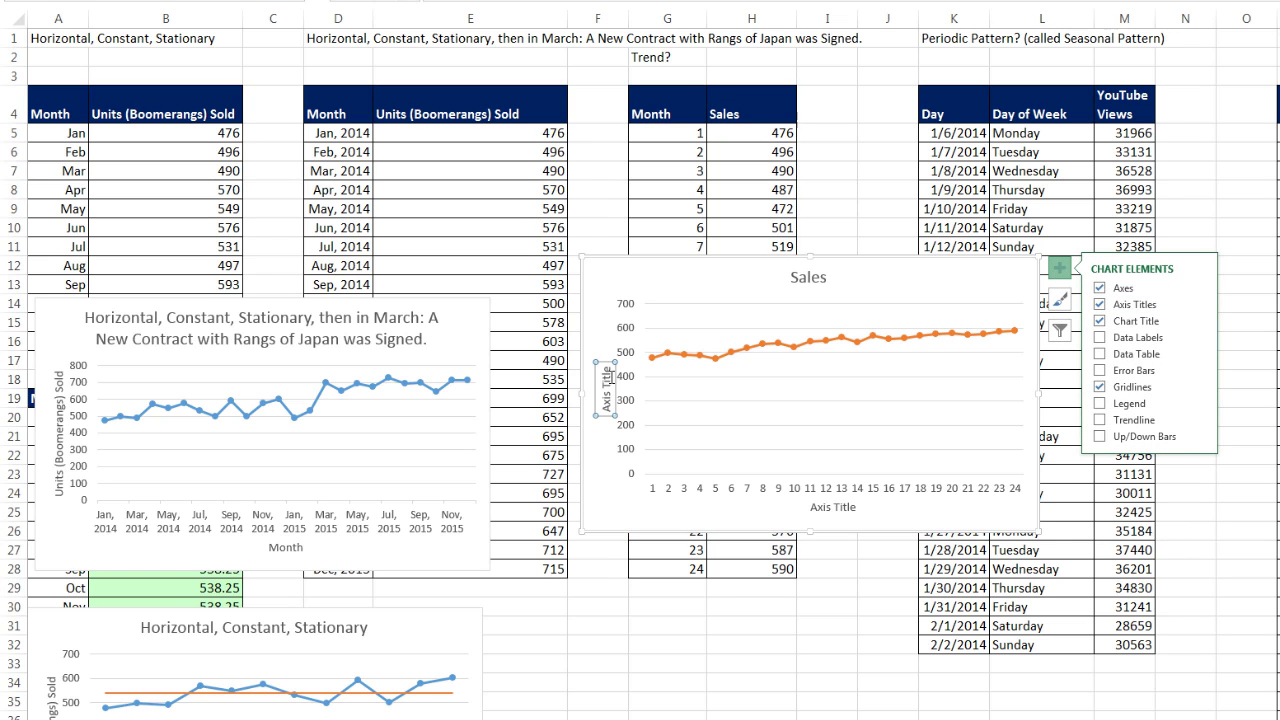
Link the vertical axis title to H4 (Sales) and the horizontal one to G4 (Month).
{"action": "left_click", "coordinate": [606, 388]}
{"action": "type", "text": "="}
{"action": "left_click", "coordinate": [749, 100]}
{"action": "key", "text": "Return"}
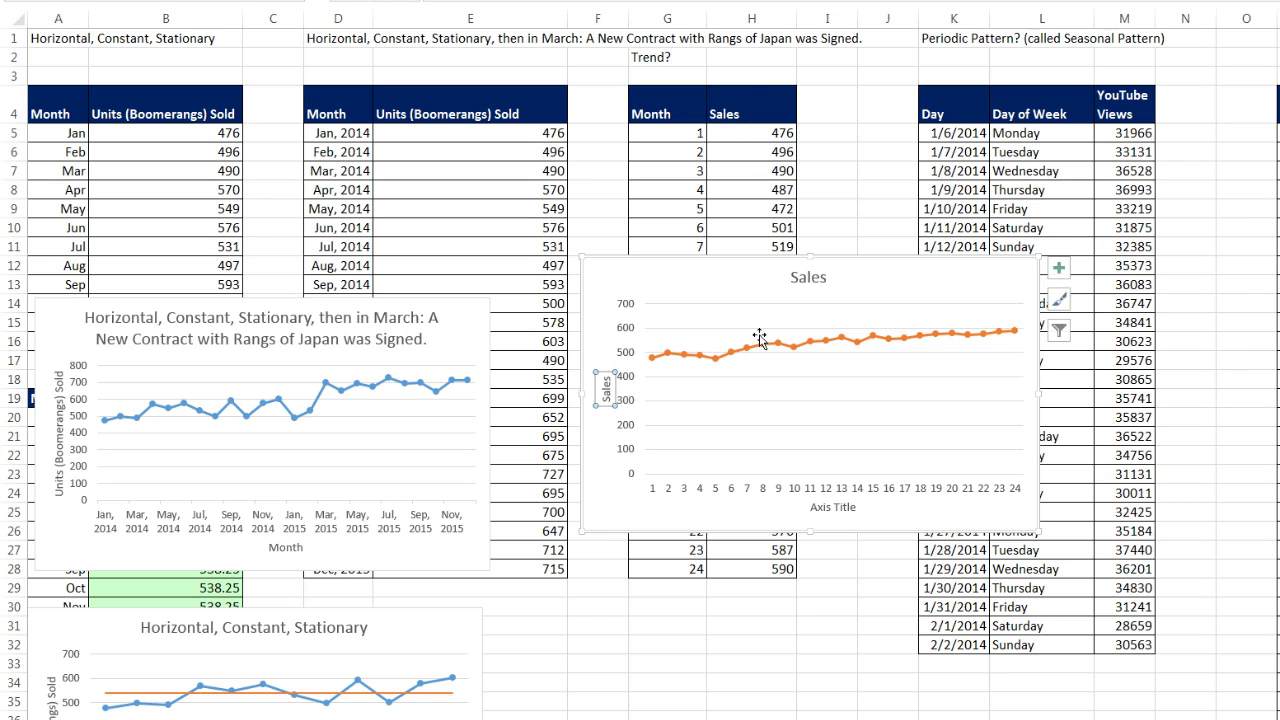
{"action": "left_click", "coordinate": [814, 506]}
{"action": "type", "text": "="}
{"action": "left_click", "coordinate": [665, 113]}
{"action": "key", "text": "Return"}
Link the chart title to cell G2 so it reads Trend?
{"action": "left_click", "coordinate": [808, 277]}
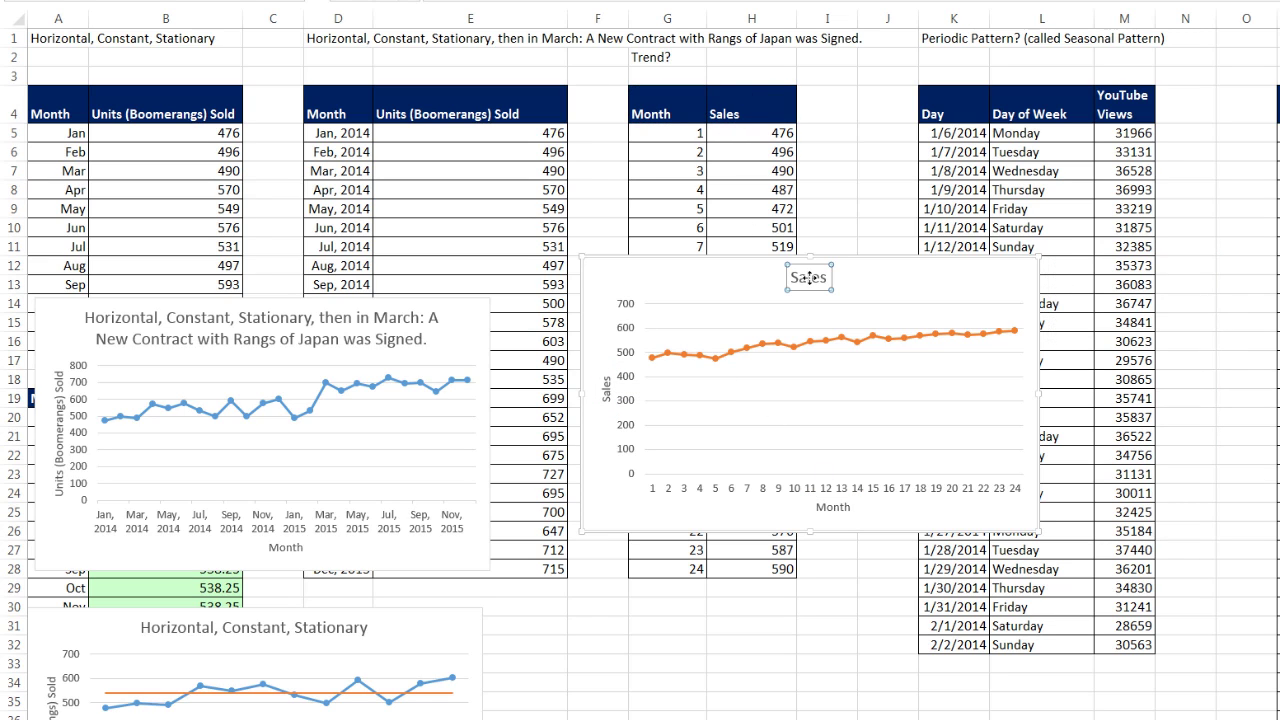
{"action": "type", "text": "="}
{"action": "left_click", "coordinate": [653, 57]}
{"action": "key", "text": "Return"}
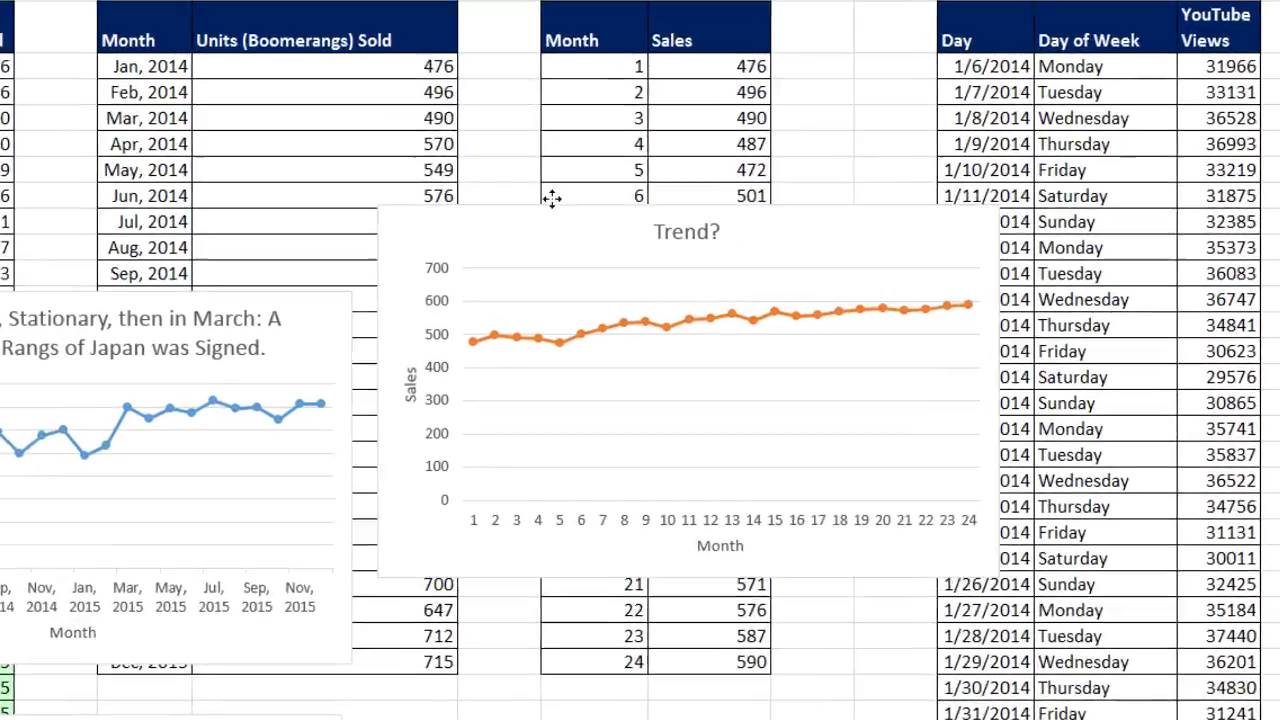
{"action": "left_click", "coordinate": [724, 260]}
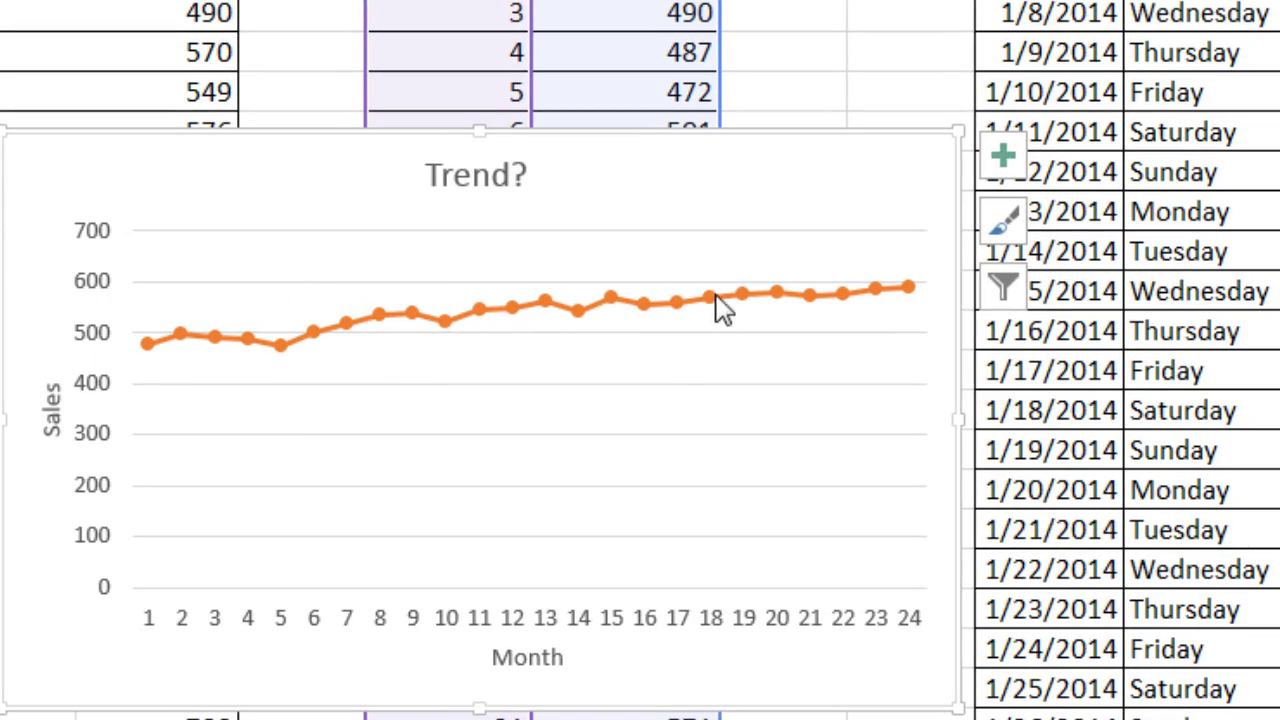
Drag the Trend? chart lower on the sheet, over columns F–I.
{"action": "mouse_move", "coordinate": [723, 298]}
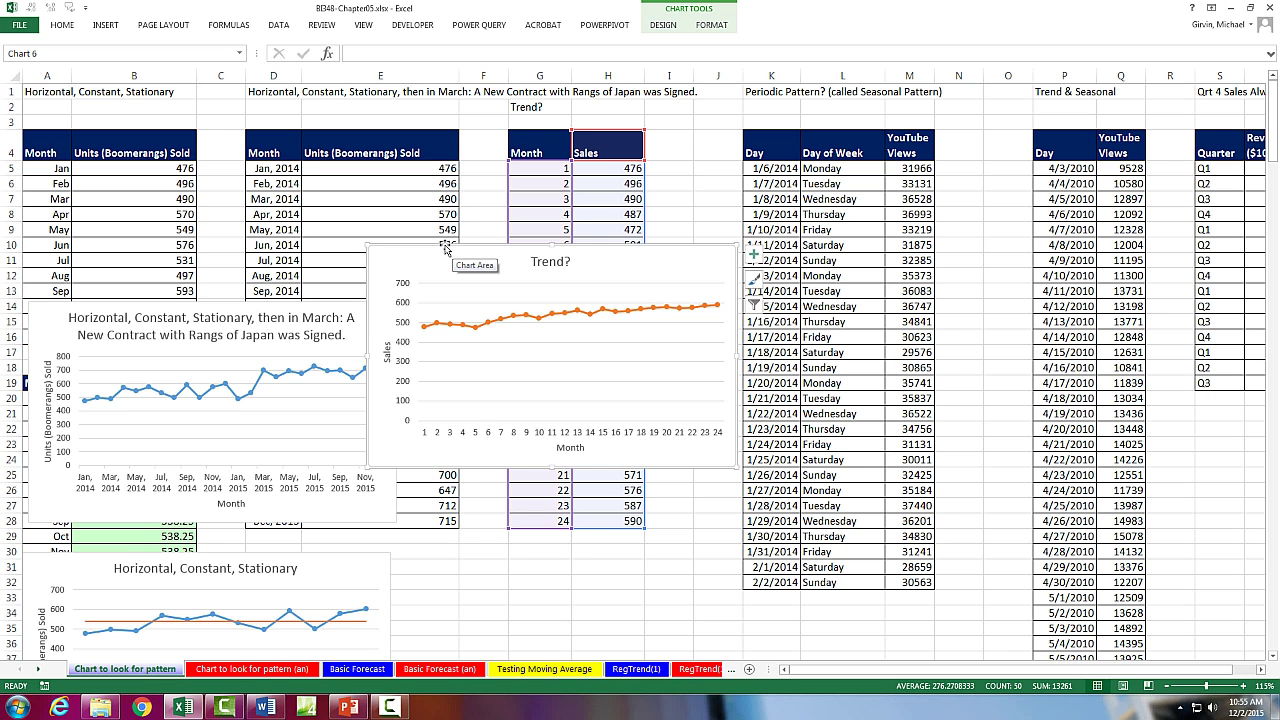
{"action": "left_click_drag", "start_coordinate": [446, 249], "coordinate": [393, 448]}
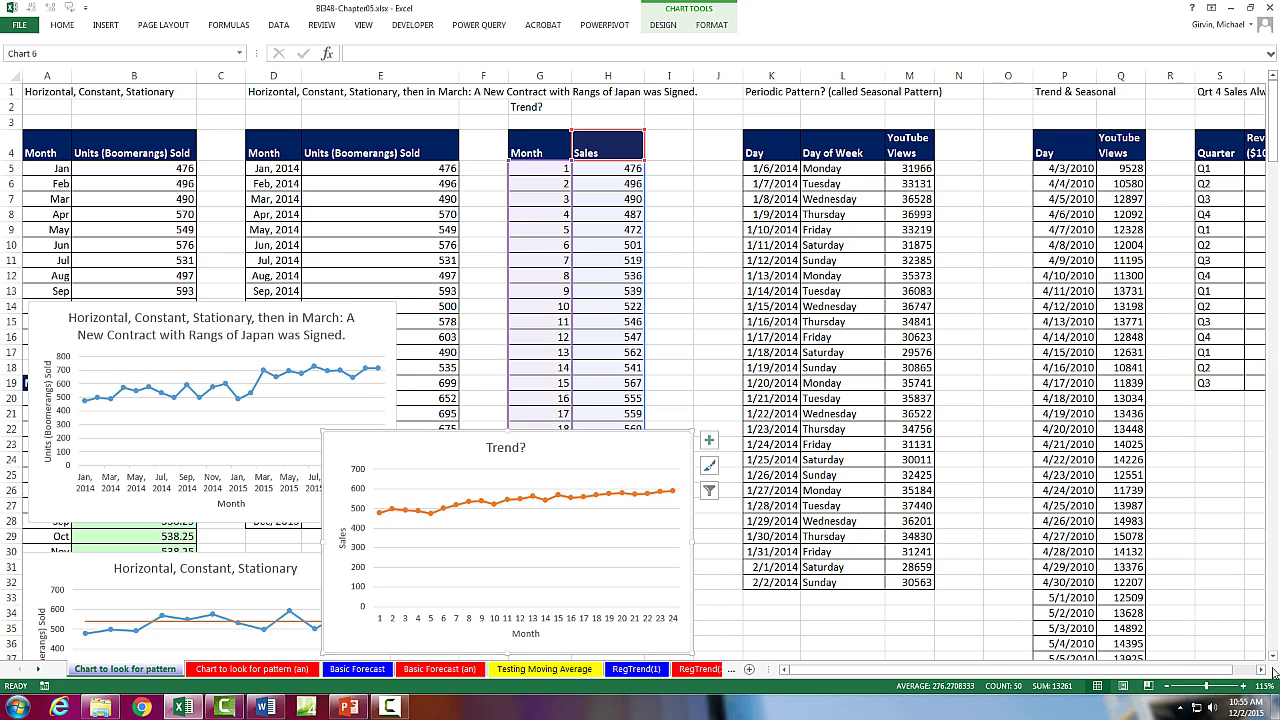
Select the Day of Week and YouTube Views data in L4:M32 and show the Insert ribbon.
{"action": "scroll", "coordinate": [1225, 632], "scroll_direction": "right", "scroll_amount": 3}
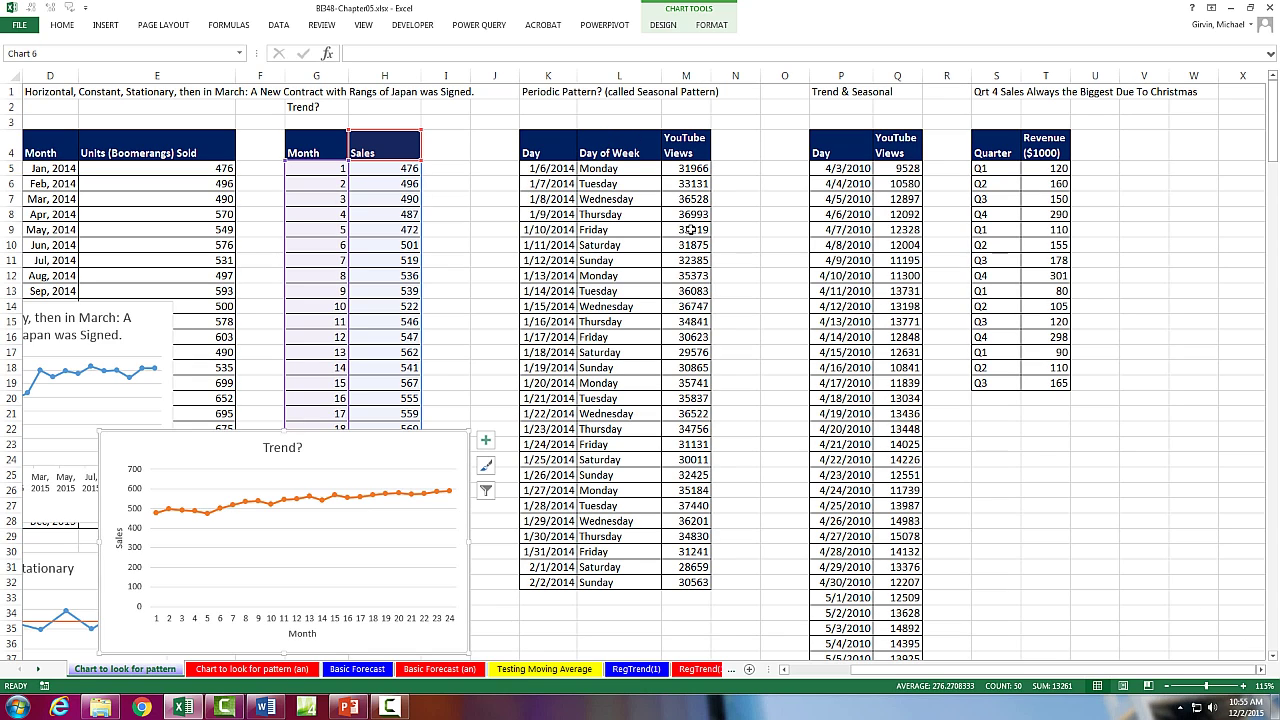
{"action": "left_click", "coordinate": [619, 172]}
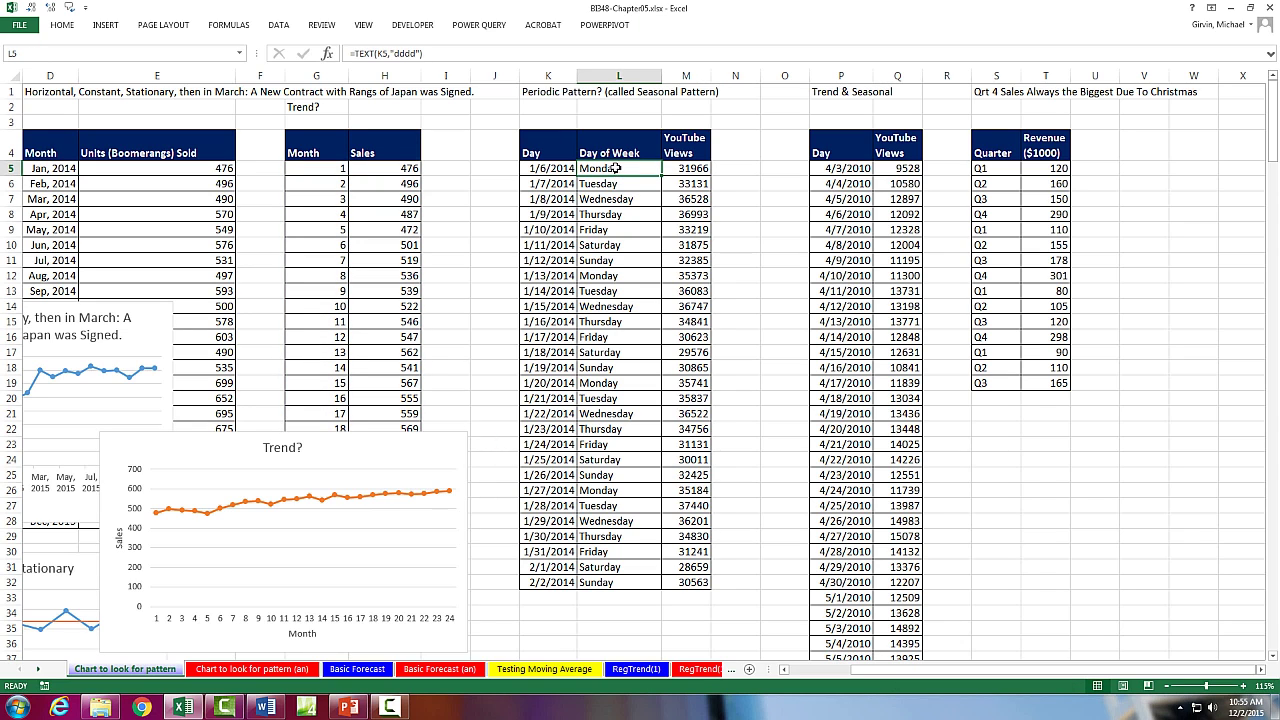
{"action": "mouse_move", "coordinate": [612, 160]}
{"action": "left_mouse_down"}
{"action": "mouse_move", "coordinate": [670, 210]}
{"action": "mouse_move", "coordinate": [675, 592]}
{"action": "left_mouse_up"}
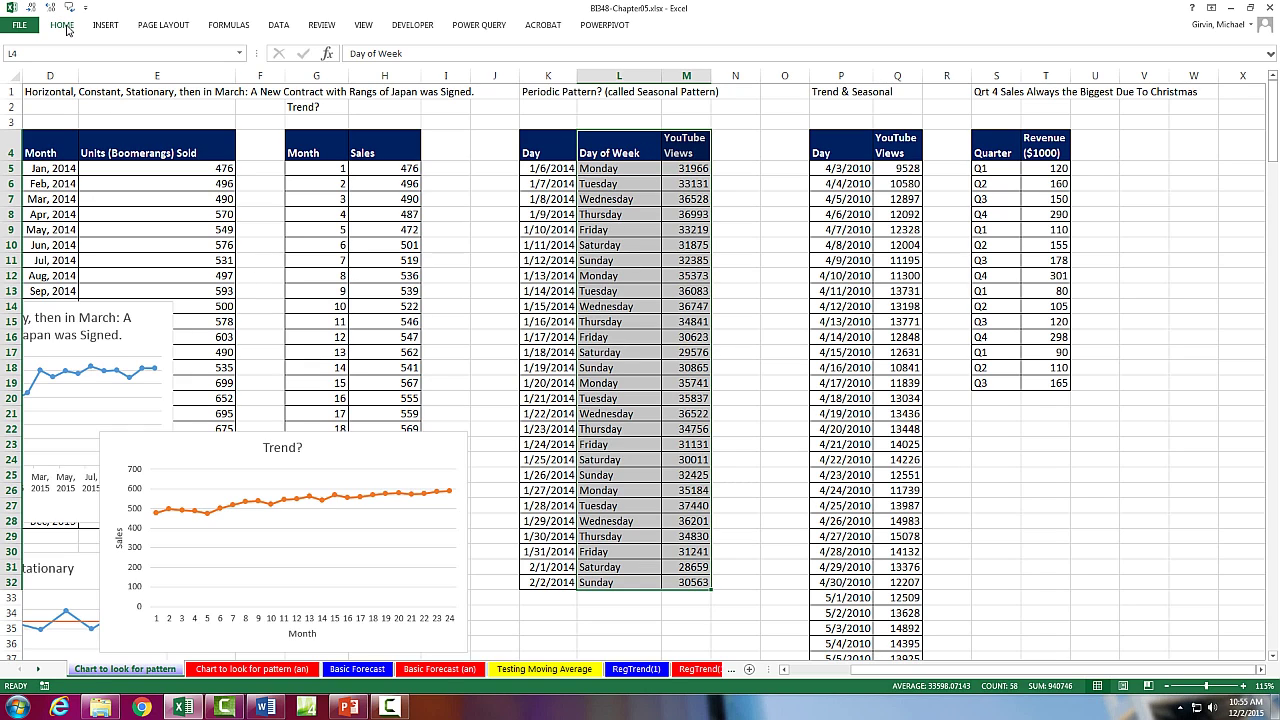
{"action": "left_click", "coordinate": [105, 24]}
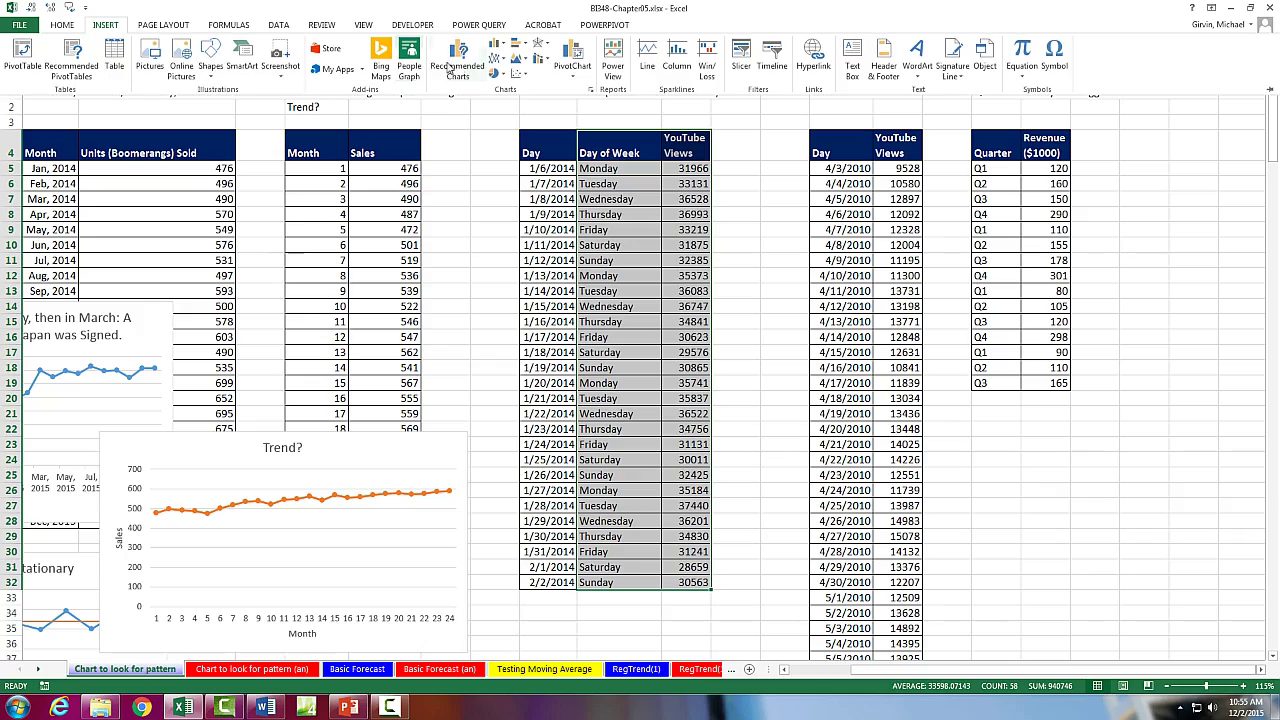
Insert a line-with-markers chart of YouTube Views and add axis titles.
{"action": "left_click", "coordinate": [493, 60]}
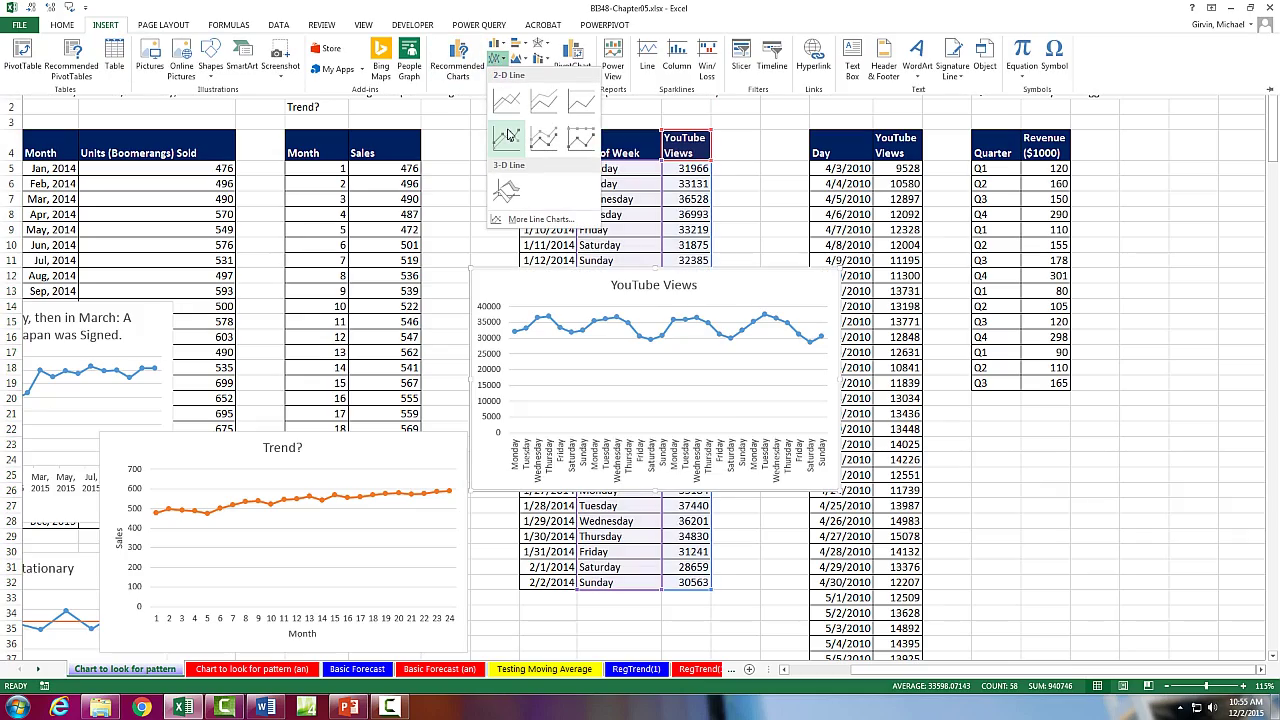
{"action": "left_click", "coordinate": [507, 134]}
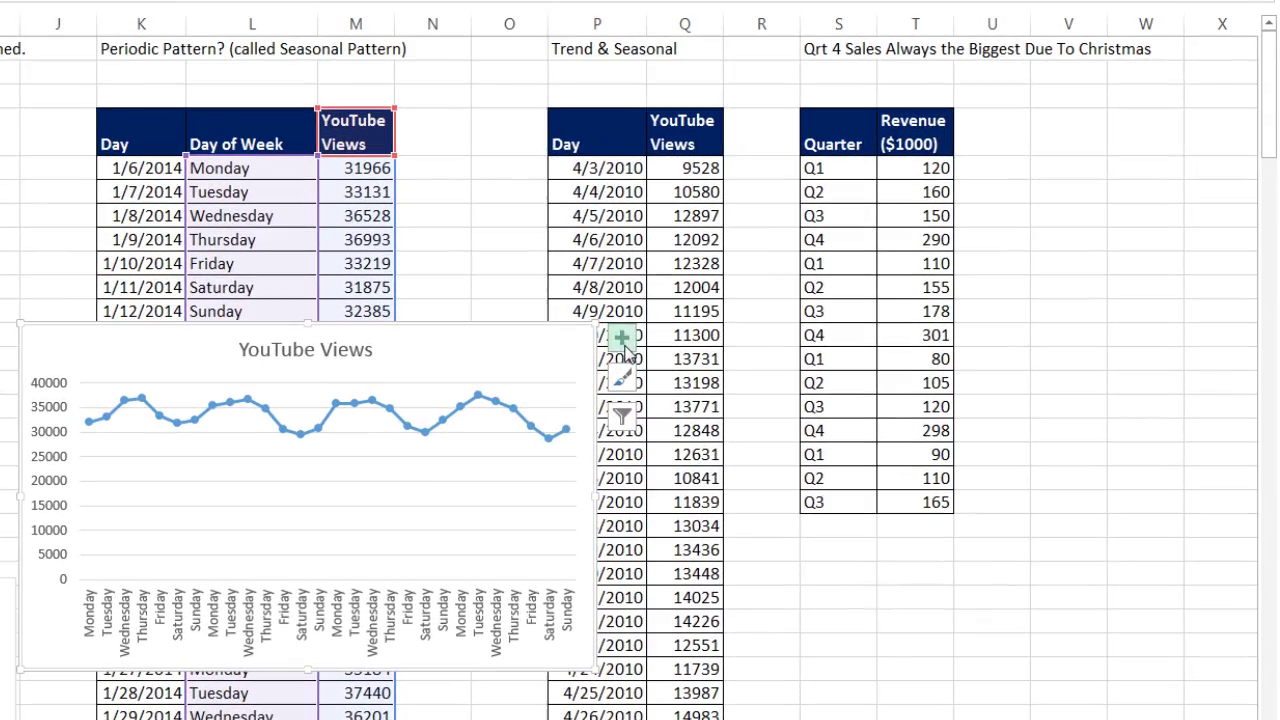
{"action": "left_click", "coordinate": [856, 279]}
{"action": "left_click", "coordinate": [662, 383]}
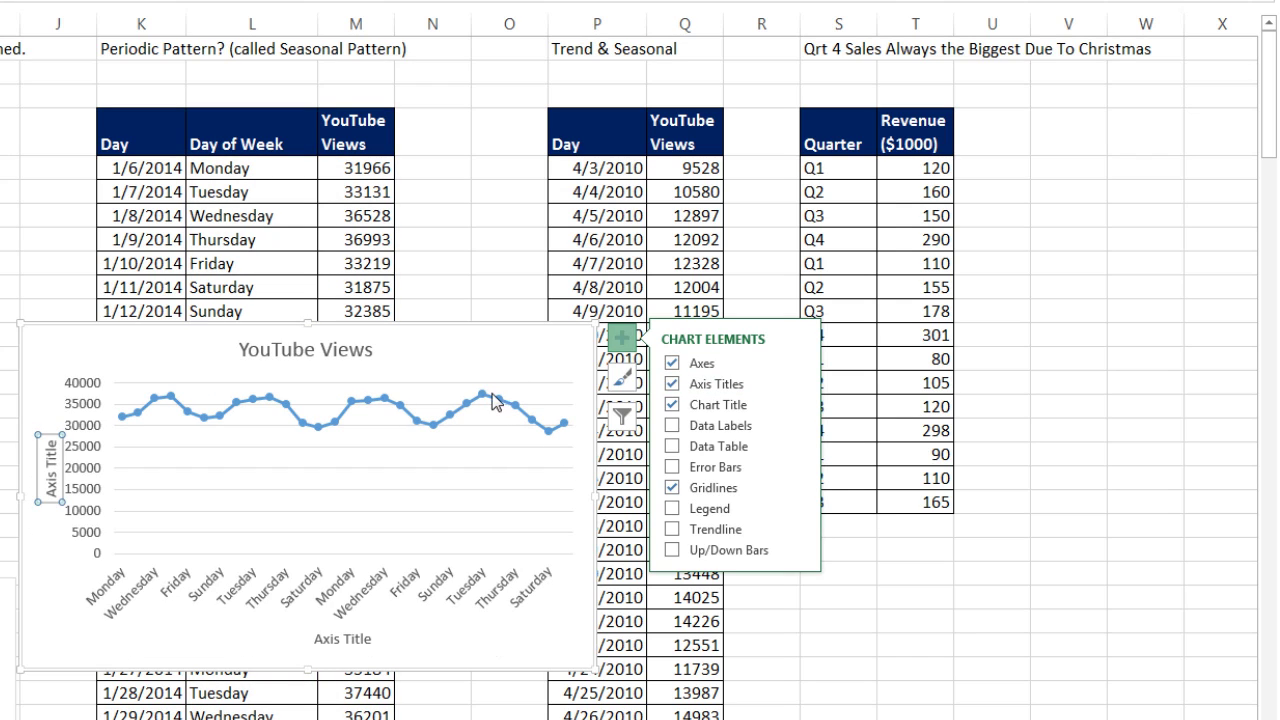
Link the axis titles to the YouTube Views (M4) and Day of Week (L4) headers.
{"action": "type", "text": "="}
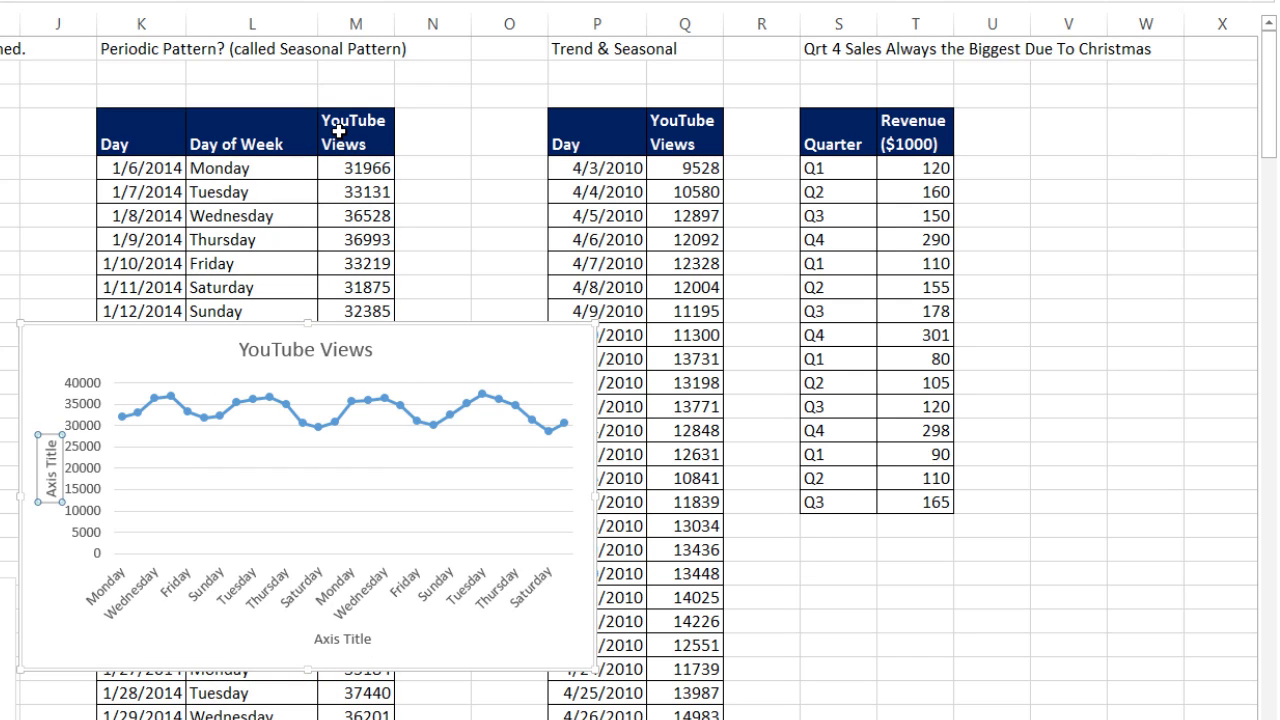
{"action": "left_click", "coordinate": [340, 130]}
{"action": "key", "text": "Return"}
{"action": "left_click", "coordinate": [330, 638]}
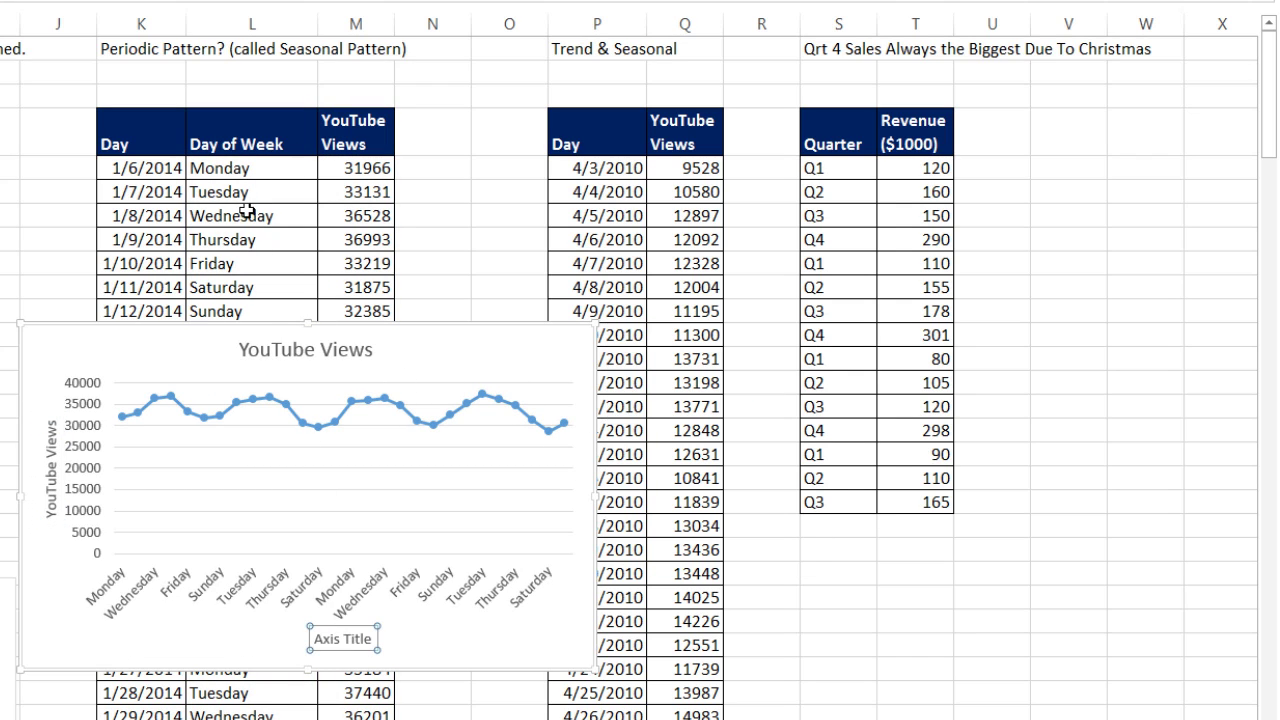
{"action": "type", "text": "="}
{"action": "left_click", "coordinate": [237, 130]}
{"action": "key", "text": "Return"}
Link the chart title to cell K1, Periodic Pattern?
{"action": "left_click", "coordinate": [300, 352]}
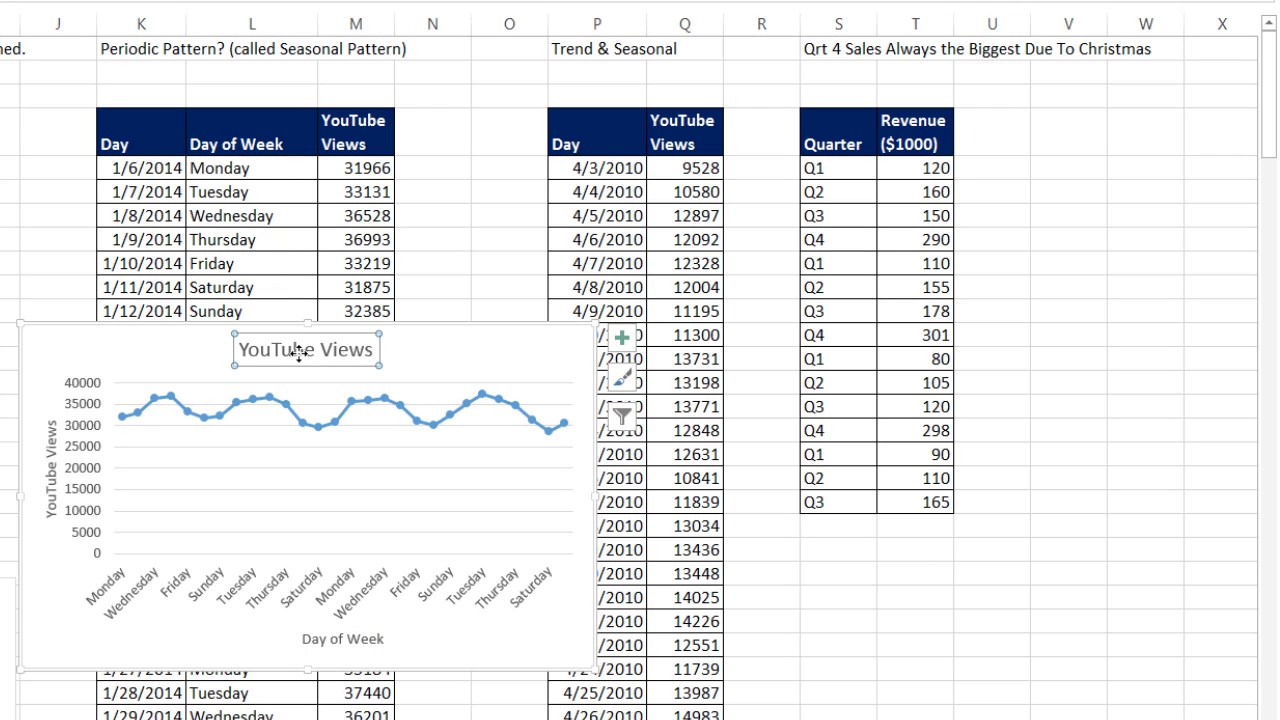
{"action": "type", "text": "="}
{"action": "left_click", "coordinate": [140, 50]}
{"action": "key", "text": "Return"}
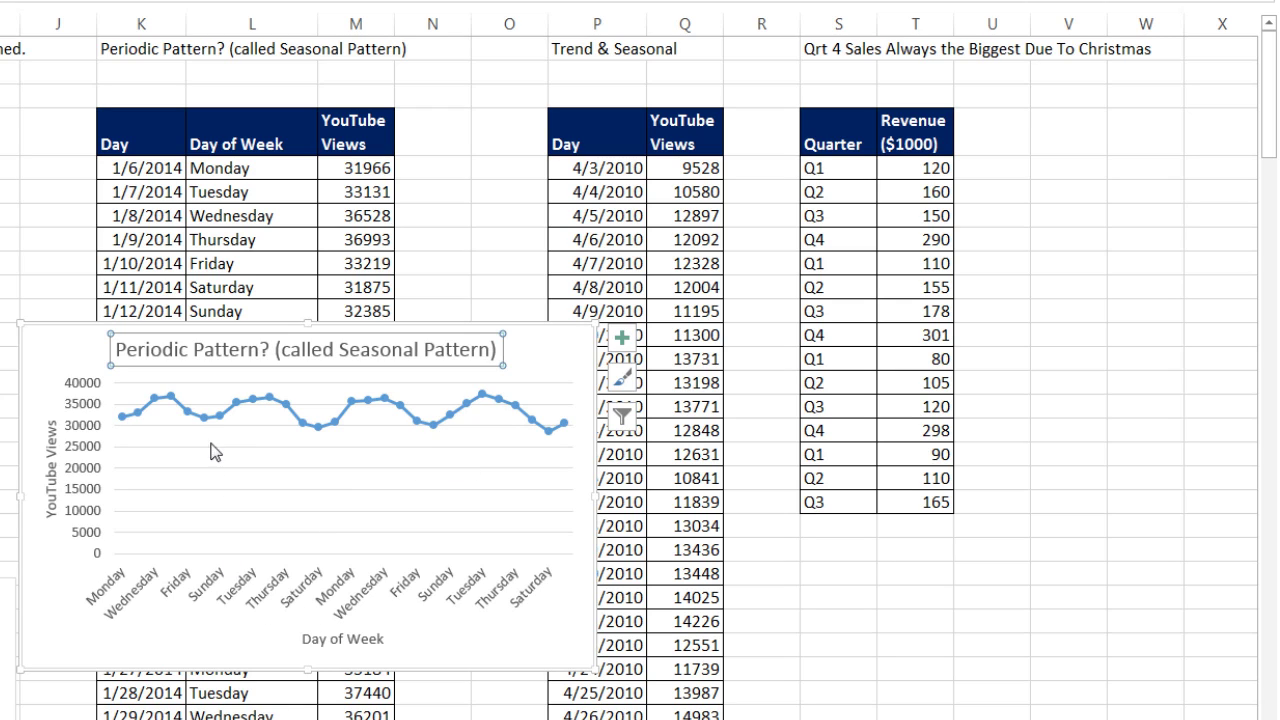
{"action": "mouse_move", "coordinate": [204, 425]}
{"action": "mouse_move", "coordinate": [319, 430]}
{"action": "mouse_move", "coordinate": [436, 432]}
{"action": "mouse_move", "coordinate": [252, 410]}
{"action": "mouse_move", "coordinate": [355, 412]}
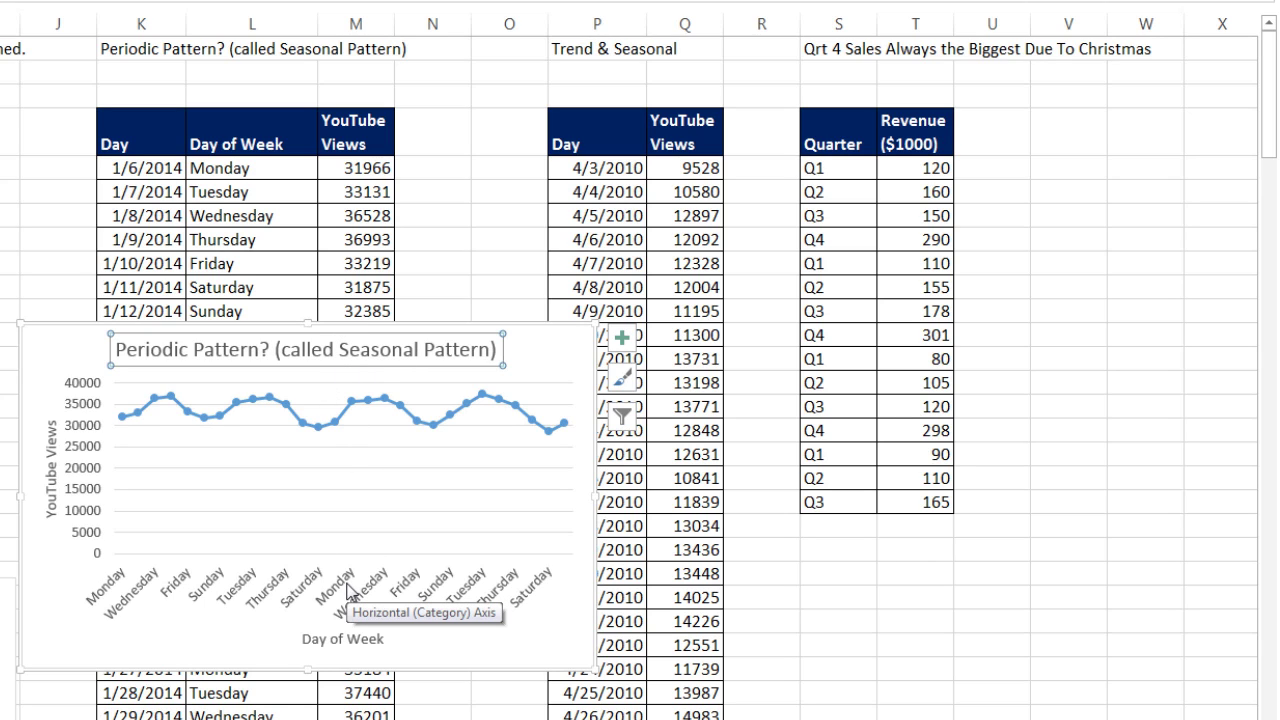
Move the seasonal chart aside and insert a marked line chart of Quarter and Revenue data.
{"action": "left_click_drag", "start_coordinate": [423, 323], "coordinate": [35, 168]}
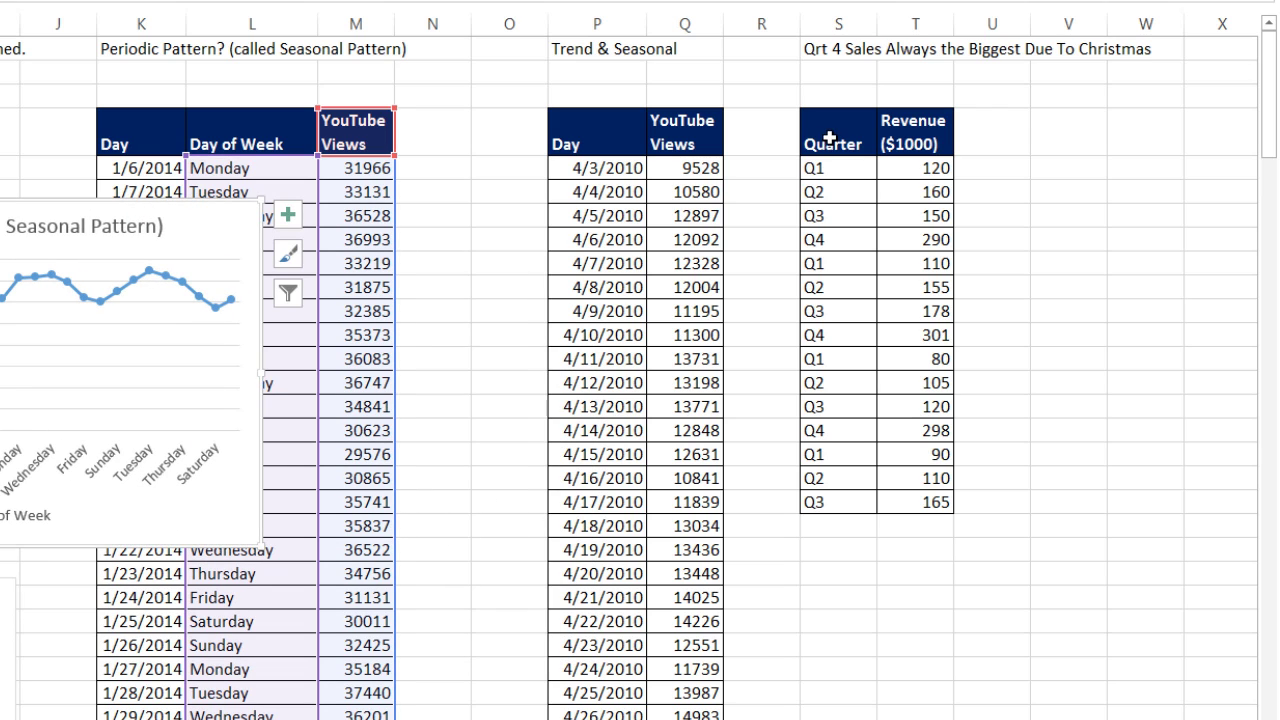
{"action": "left_click_drag", "start_coordinate": [829, 140], "coordinate": [912, 505]}
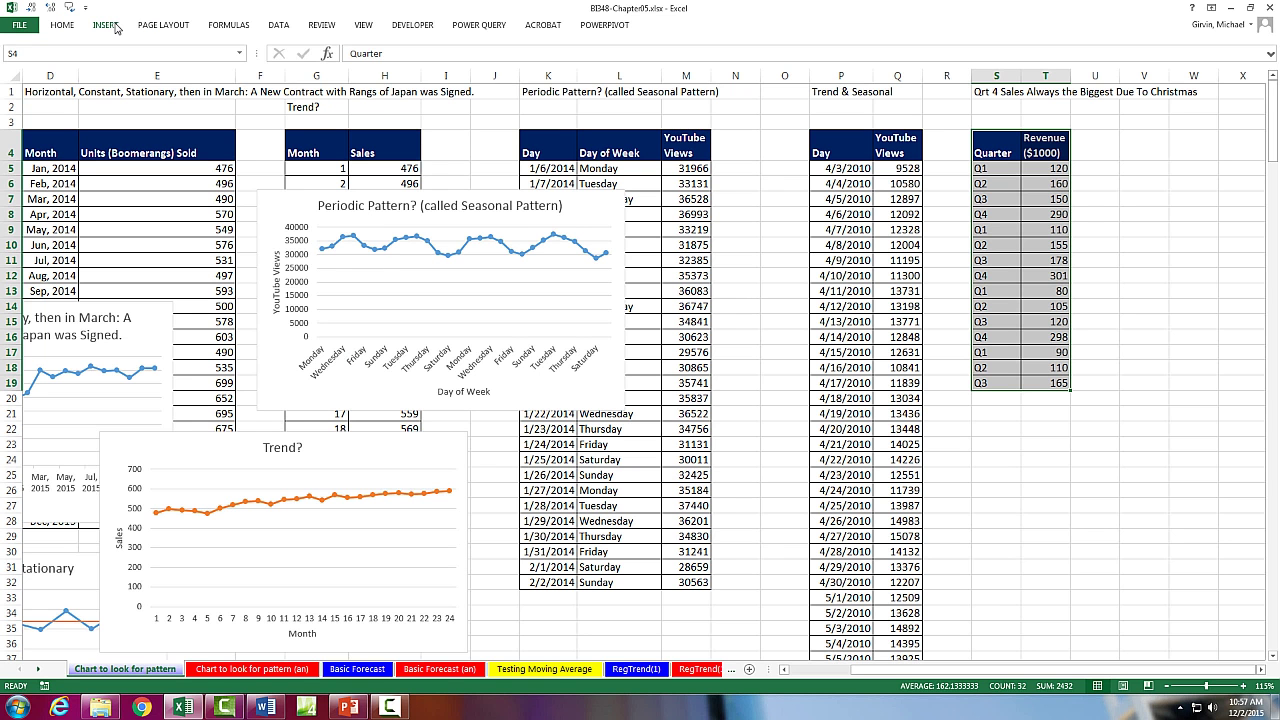
{"action": "left_click", "coordinate": [105, 24]}
{"action": "left_click", "coordinate": [497, 58]}
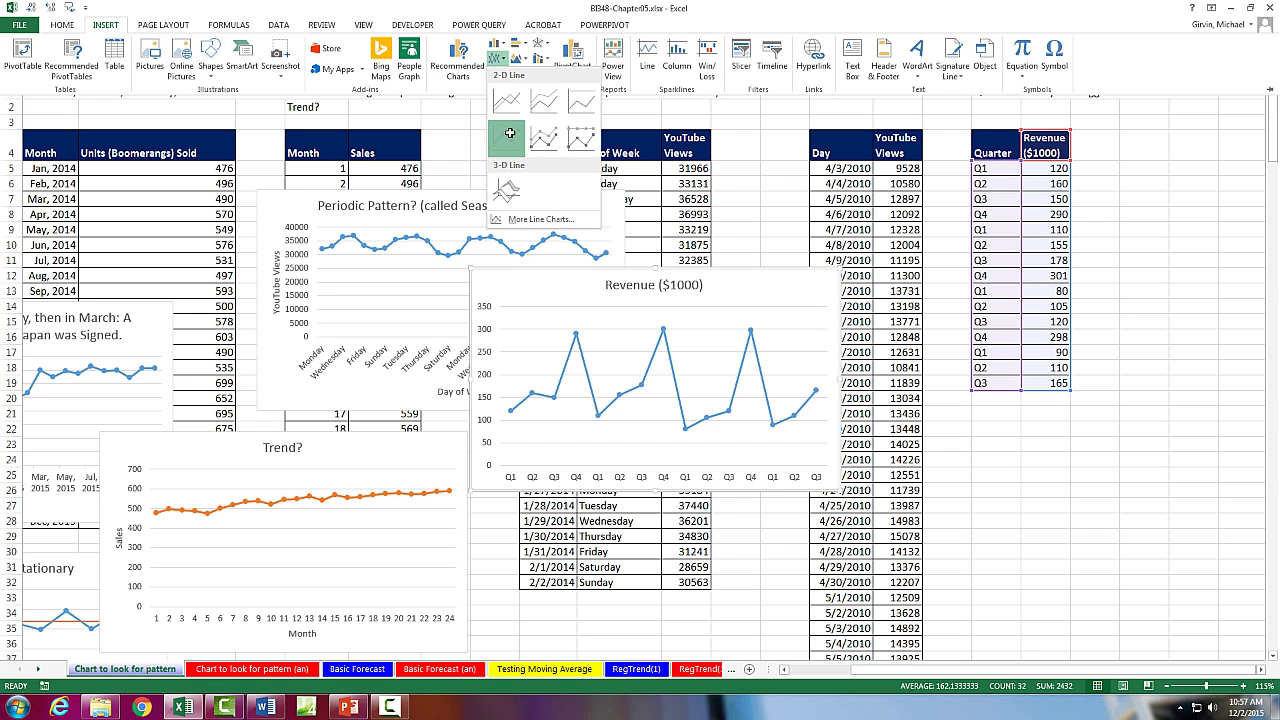
{"action": "left_click", "coordinate": [509, 135]}
{"action": "left_click_drag", "start_coordinate": [633, 267], "coordinate": [1031, 244]}
Link the Revenue chart's axis titles to T4 Revenue ($1000) and S4 Quarter.
{"action": "left_click", "coordinate": [1110, 249]}
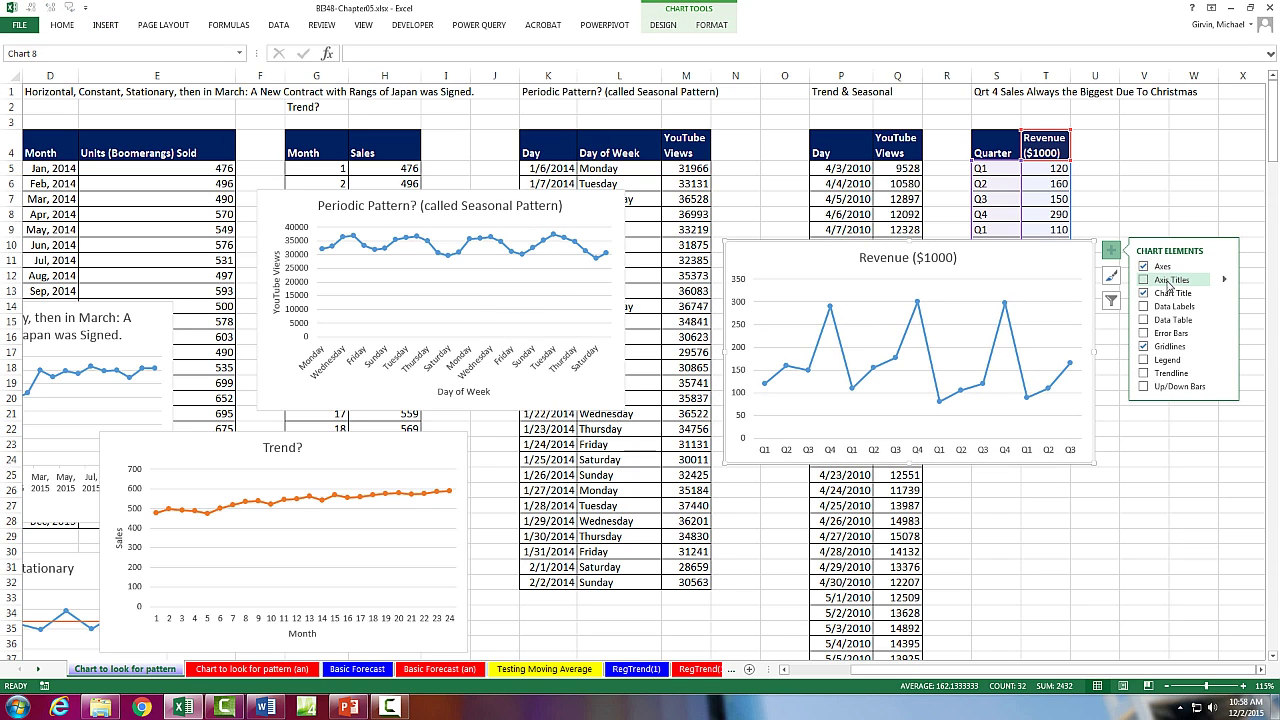
{"action": "left_click", "coordinate": [1168, 284]}
{"action": "type", "text": "="}
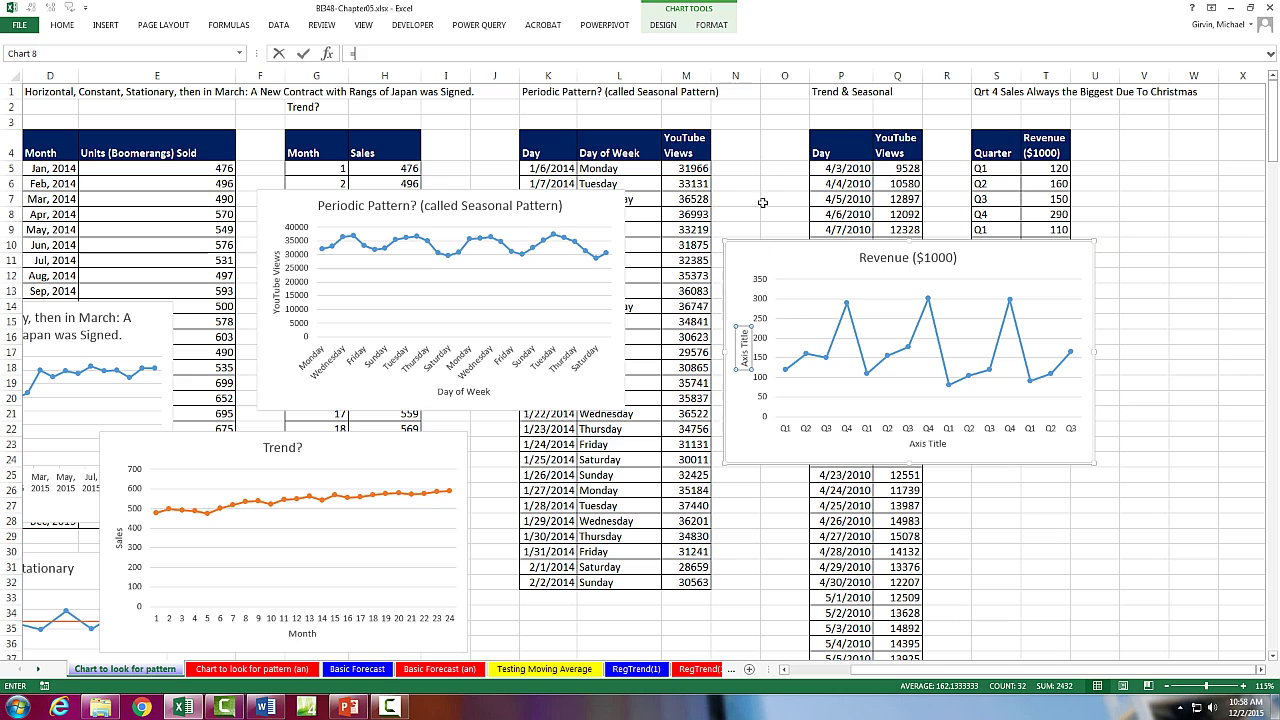
{"action": "left_click", "coordinate": [1065, 141]}
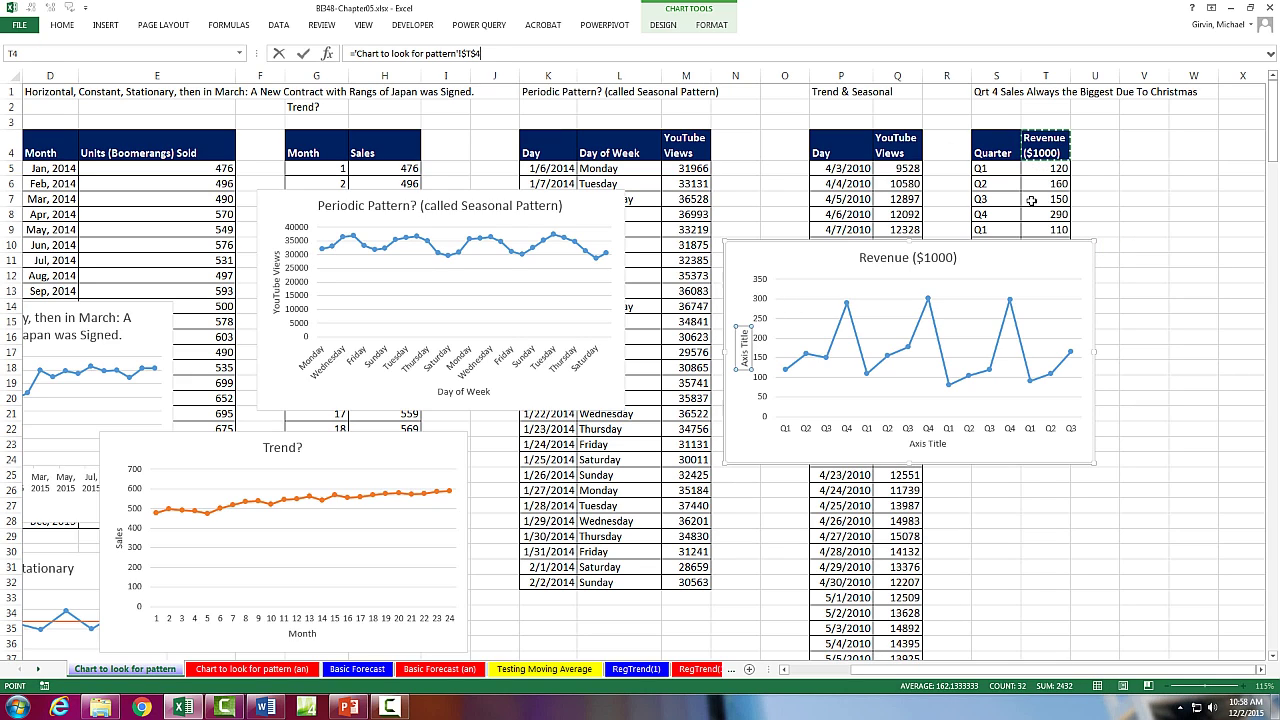
{"action": "key", "text": "Return"}
{"action": "left_click", "coordinate": [934, 446]}
{"action": "type", "text": "="}
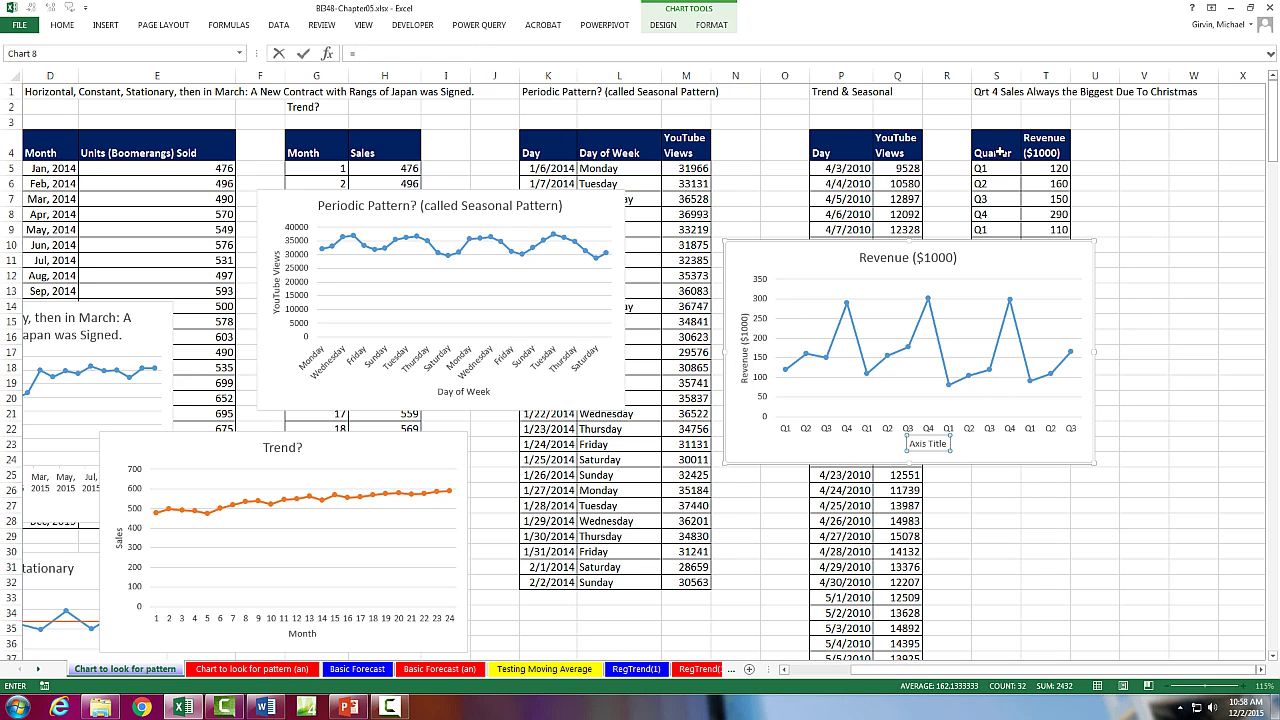
{"action": "left_click", "coordinate": [1001, 150]}
{"action": "key", "text": "Return"}
Link the chart title to the Christmas heading in S1.
{"action": "left_click", "coordinate": [907, 257]}
{"action": "type", "text": "="}
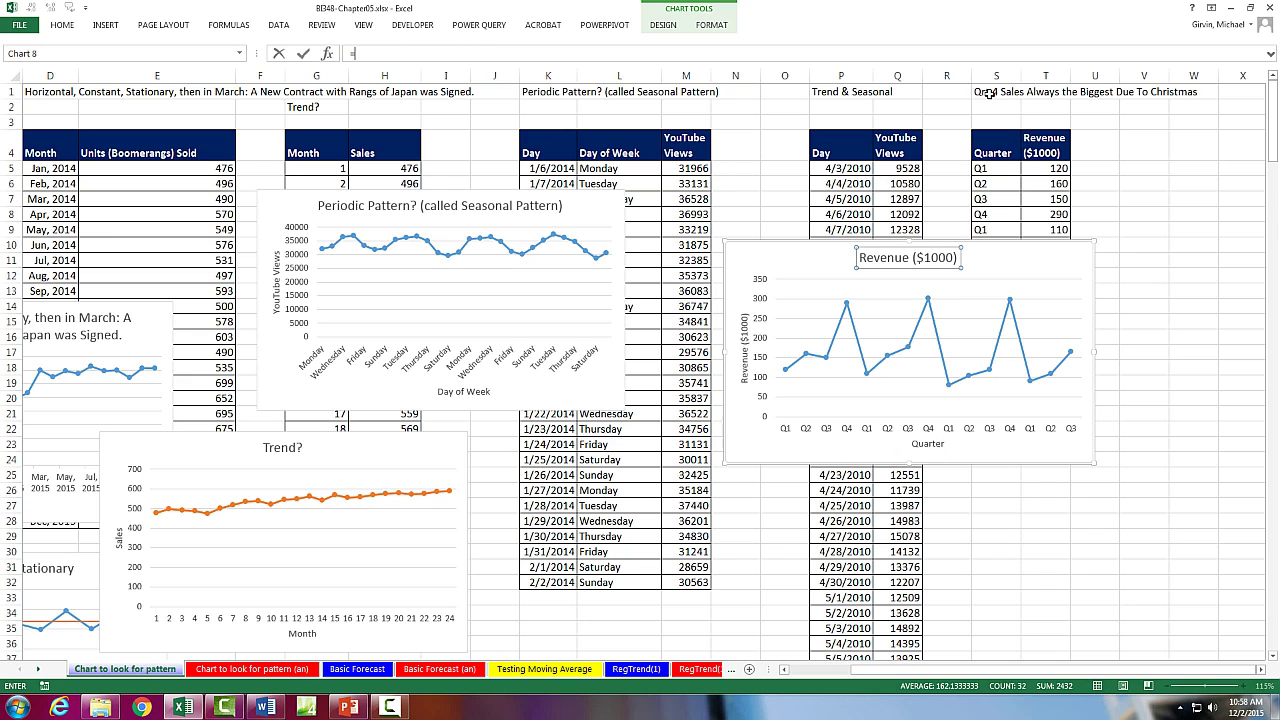
{"action": "left_click", "coordinate": [994, 91]}
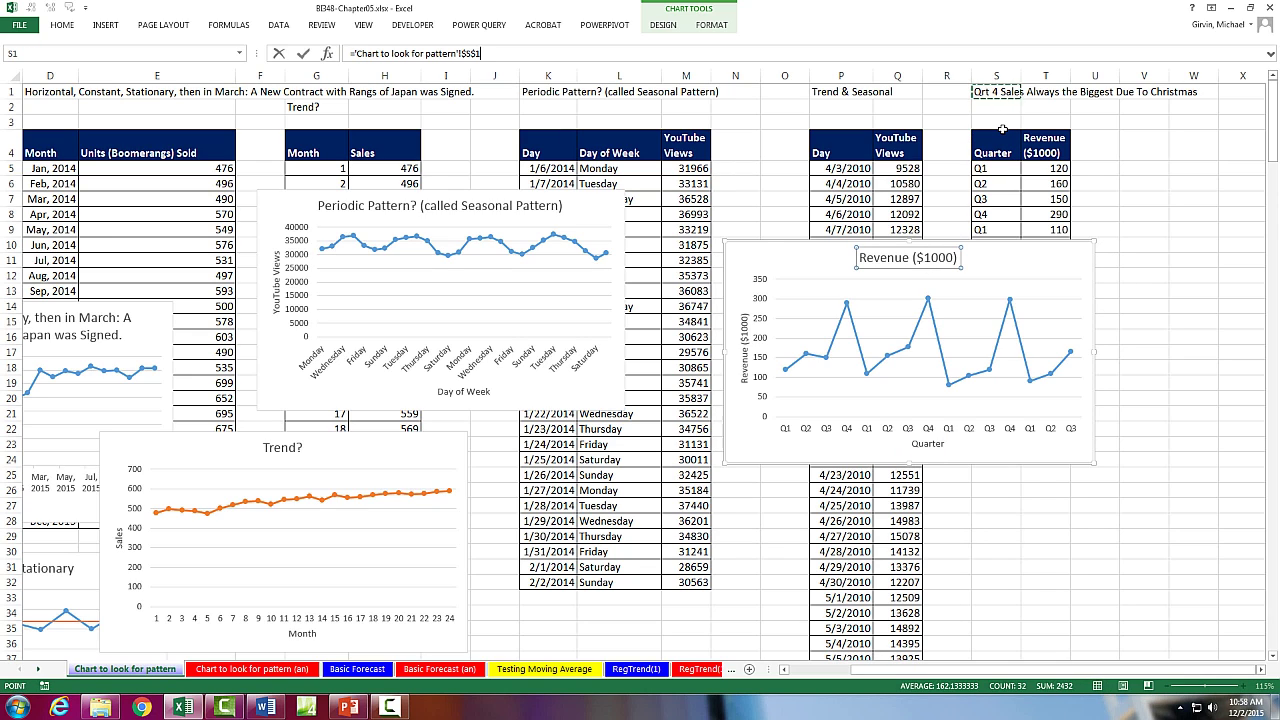
{"action": "key", "text": "Return"}
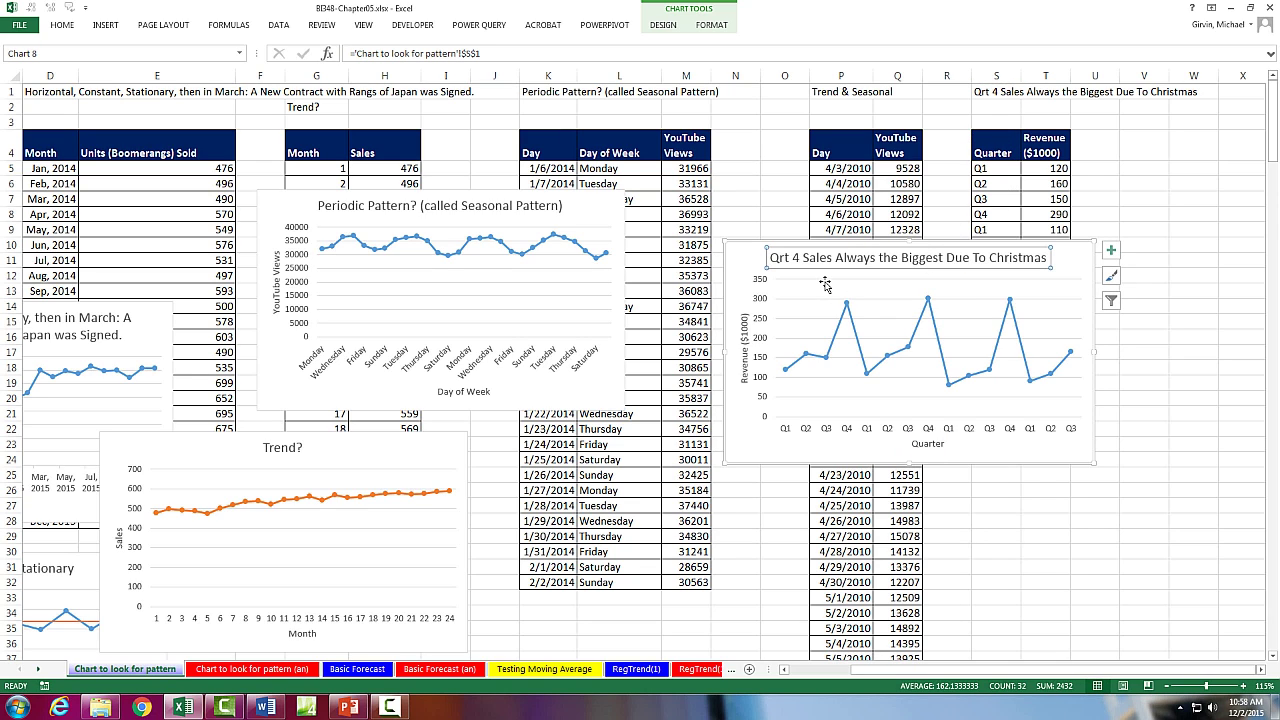
{"action": "mouse_move", "coordinate": [849, 304]}
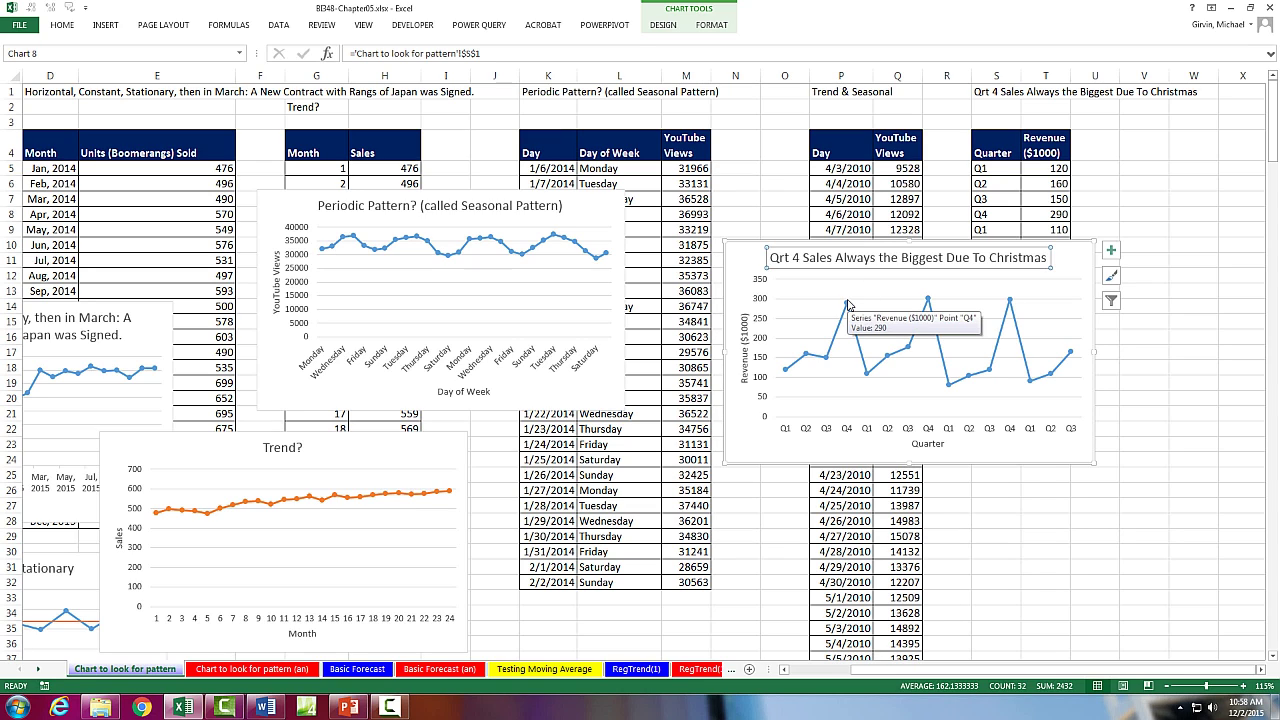
{"action": "mouse_move", "coordinate": [928, 302]}
{"action": "mouse_move", "coordinate": [1011, 302]}
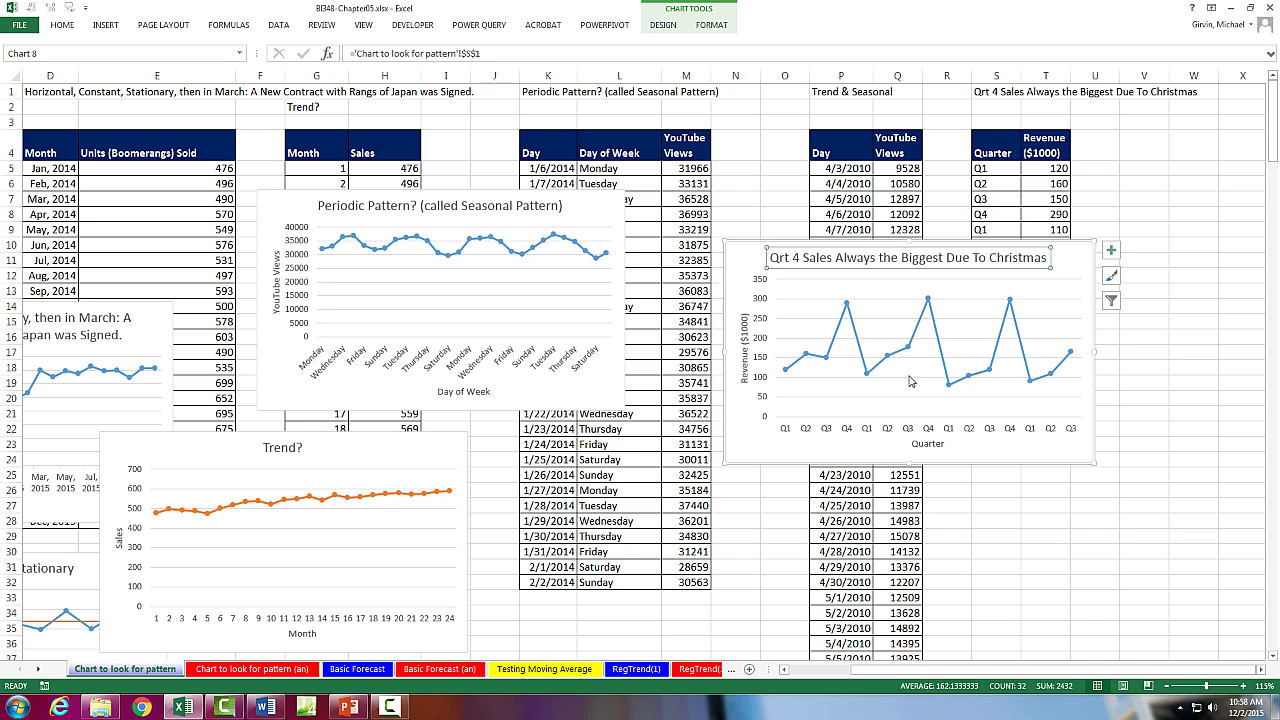
Move the Qrt 4 chart aside and insert a marked line chart of daily YouTube Views beside its data.
{"action": "left_click_drag", "start_coordinate": [734, 245], "coordinate": [1030, 166]}
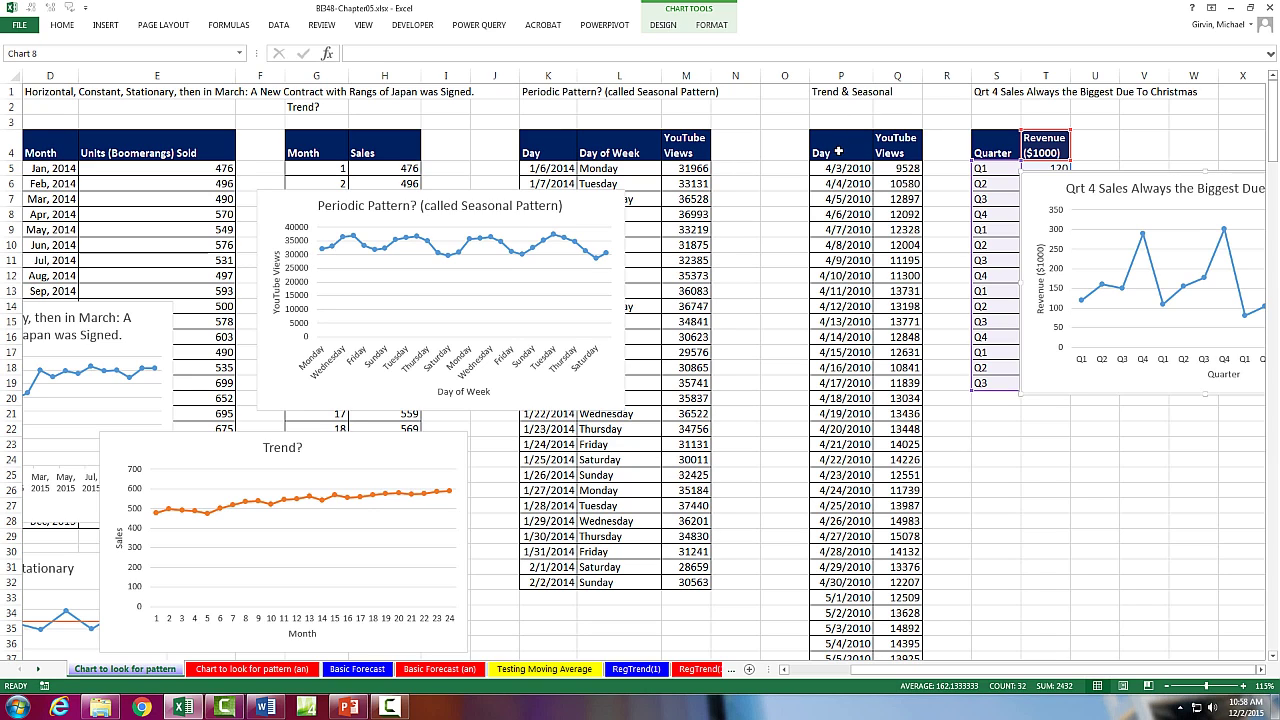
{"action": "left_click_drag", "start_coordinate": [838, 151], "coordinate": [895, 324]}
{"action": "left_click", "coordinate": [848, 185]}
{"action": "left_click", "coordinate": [843, 184]}
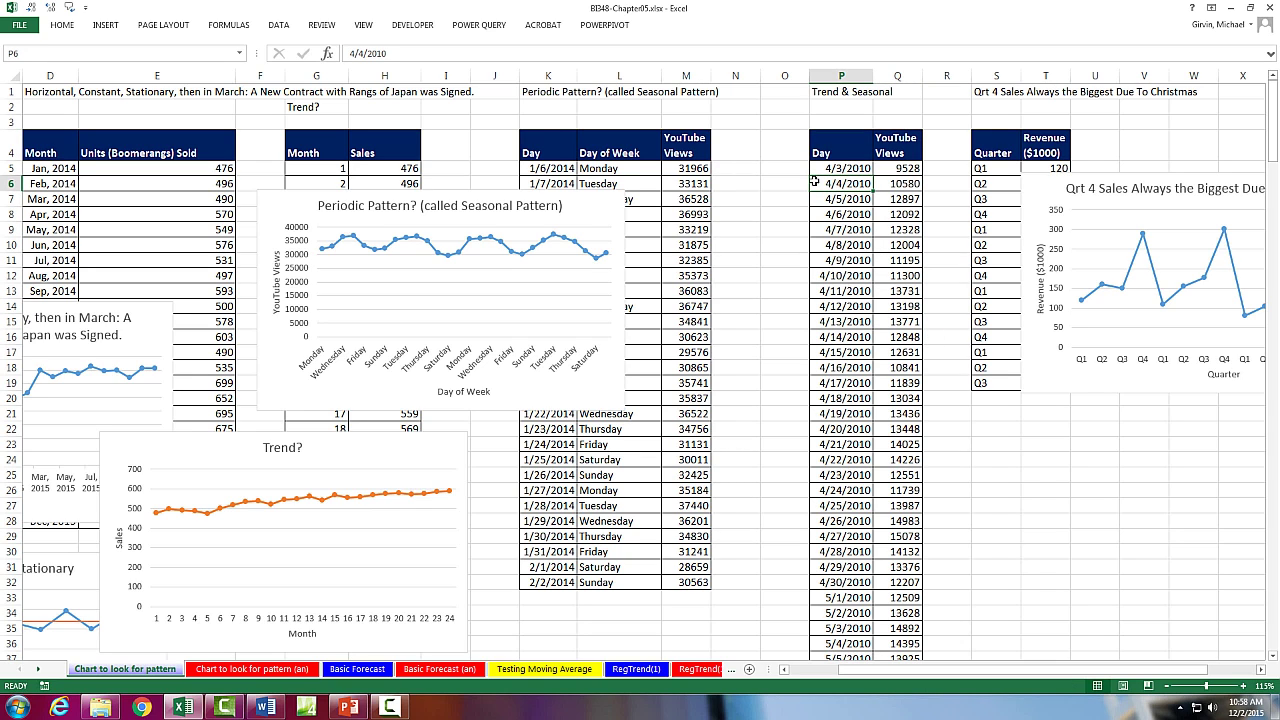
{"action": "left_click", "coordinate": [104, 26]}
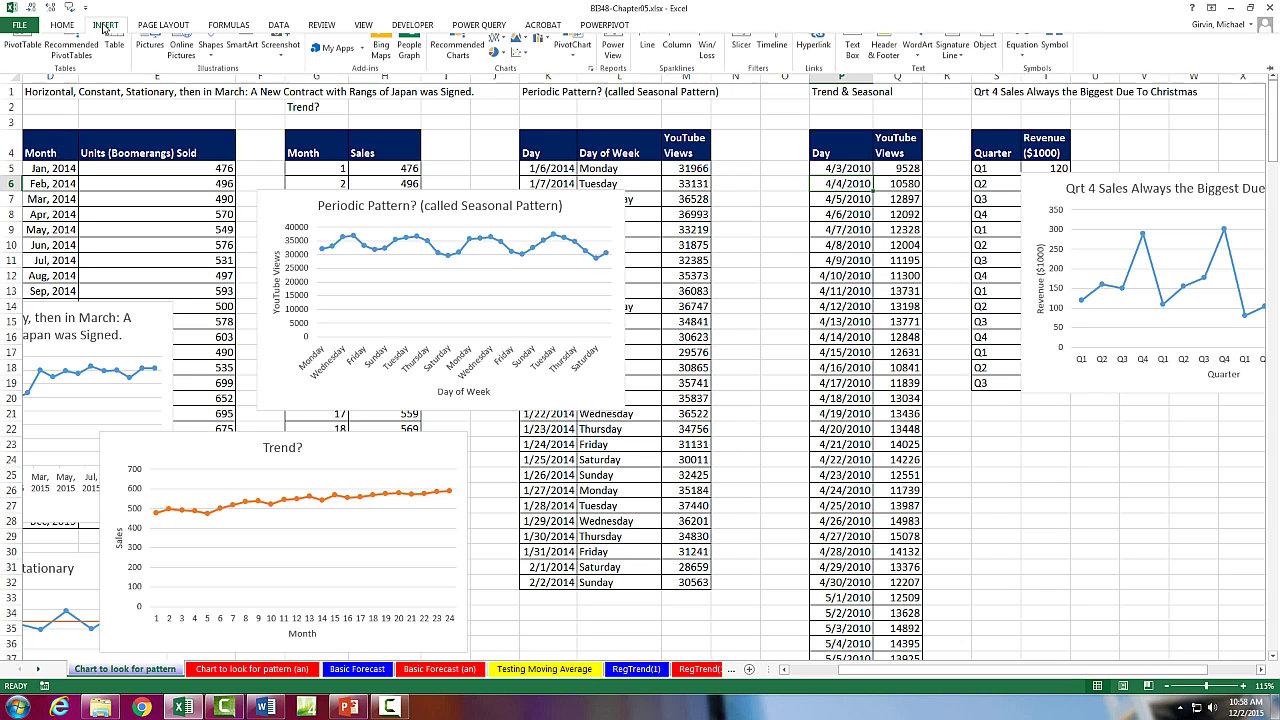
{"action": "left_click", "coordinate": [497, 57]}
{"action": "left_click", "coordinate": [508, 140]}
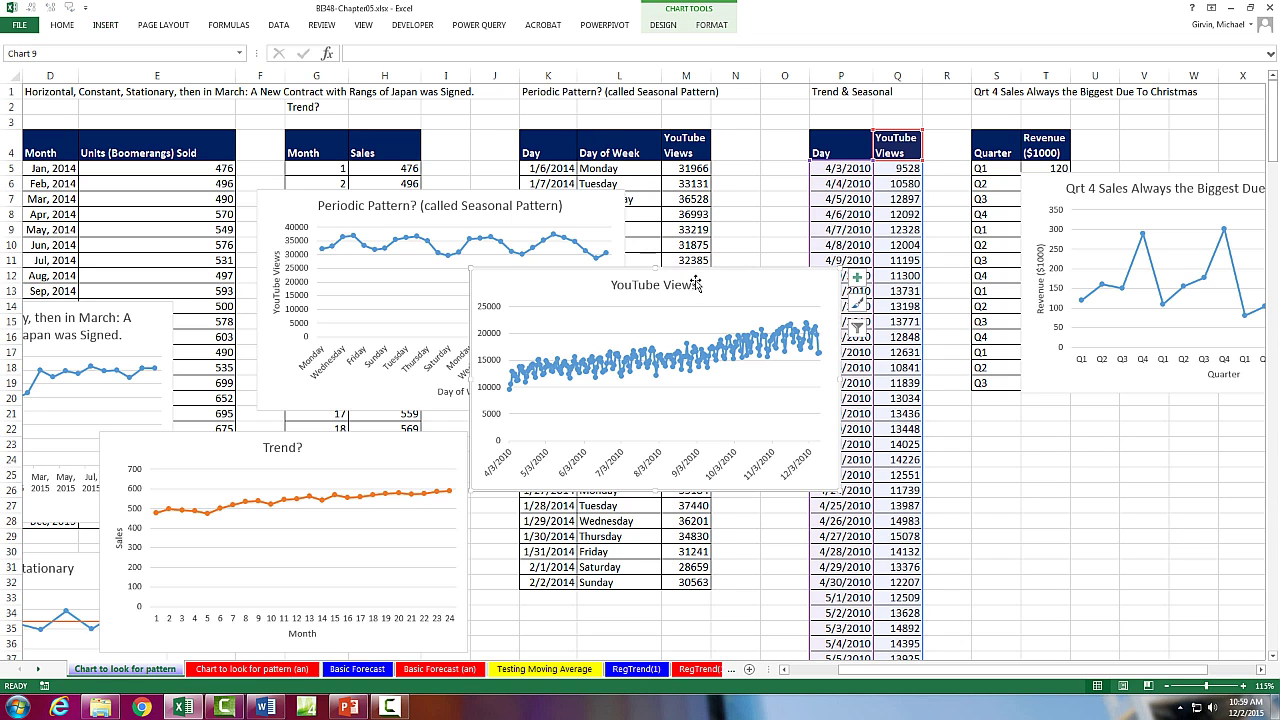
{"action": "left_click_drag", "start_coordinate": [697, 272], "coordinate": [875, 226]}
Add axis titles linked to Q4 YouTube Views and P4 Day.
{"action": "left_click", "coordinate": [1034, 231]}
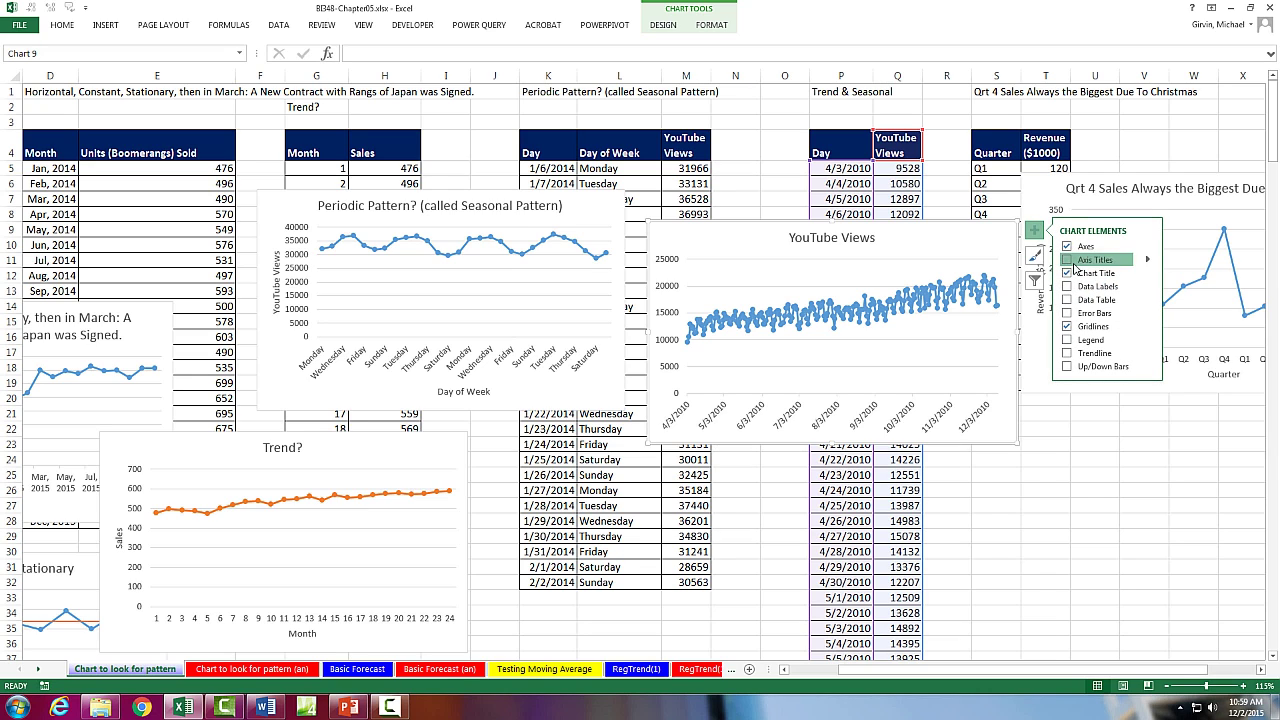
{"action": "left_click", "coordinate": [1067, 259]}
{"action": "type", "text": "="}
{"action": "left_click", "coordinate": [889, 148]}
{"action": "key", "text": "Return"}
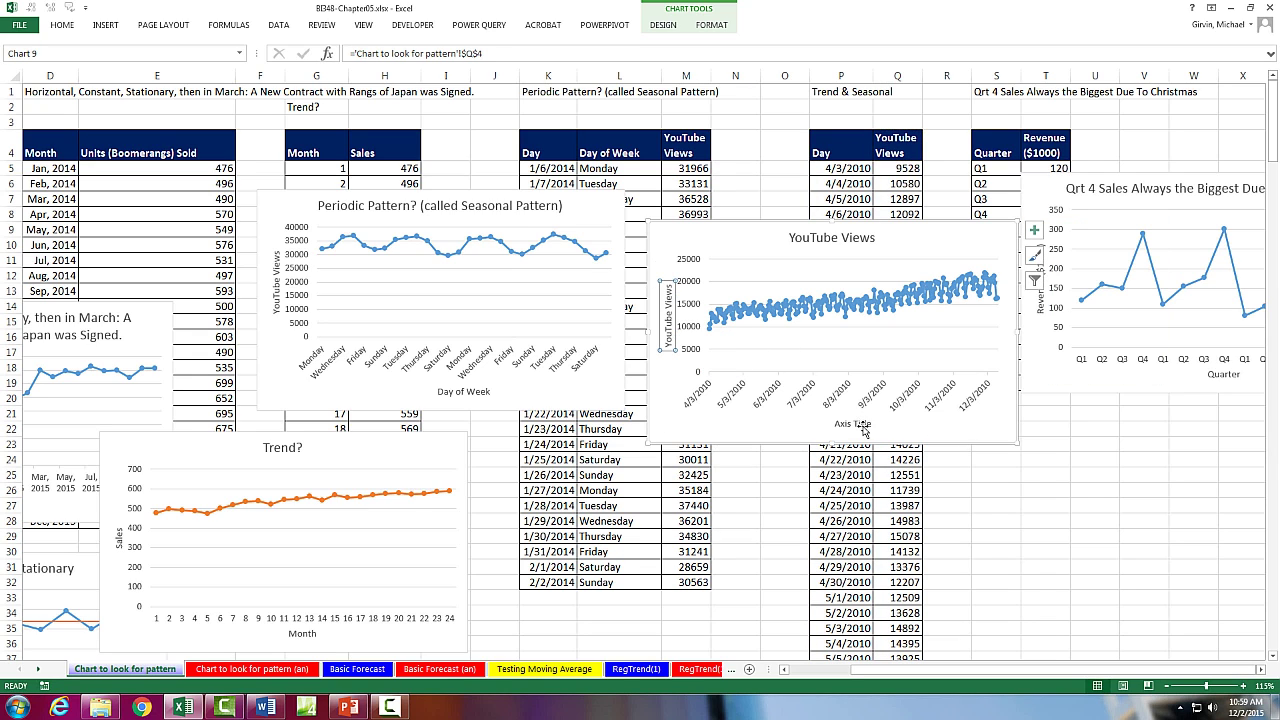
{"action": "left_click", "coordinate": [858, 423]}
{"action": "type", "text": "="}
{"action": "left_click", "coordinate": [845, 153]}
{"action": "key", "text": "Return"}
Link the chart title to P1 so it reads Trend & Seasonal.
{"action": "left_click", "coordinate": [845, 238]}
{"action": "type", "text": "="}
{"action": "left_click", "coordinate": [836, 93]}
{"action": "key", "text": "Return"}
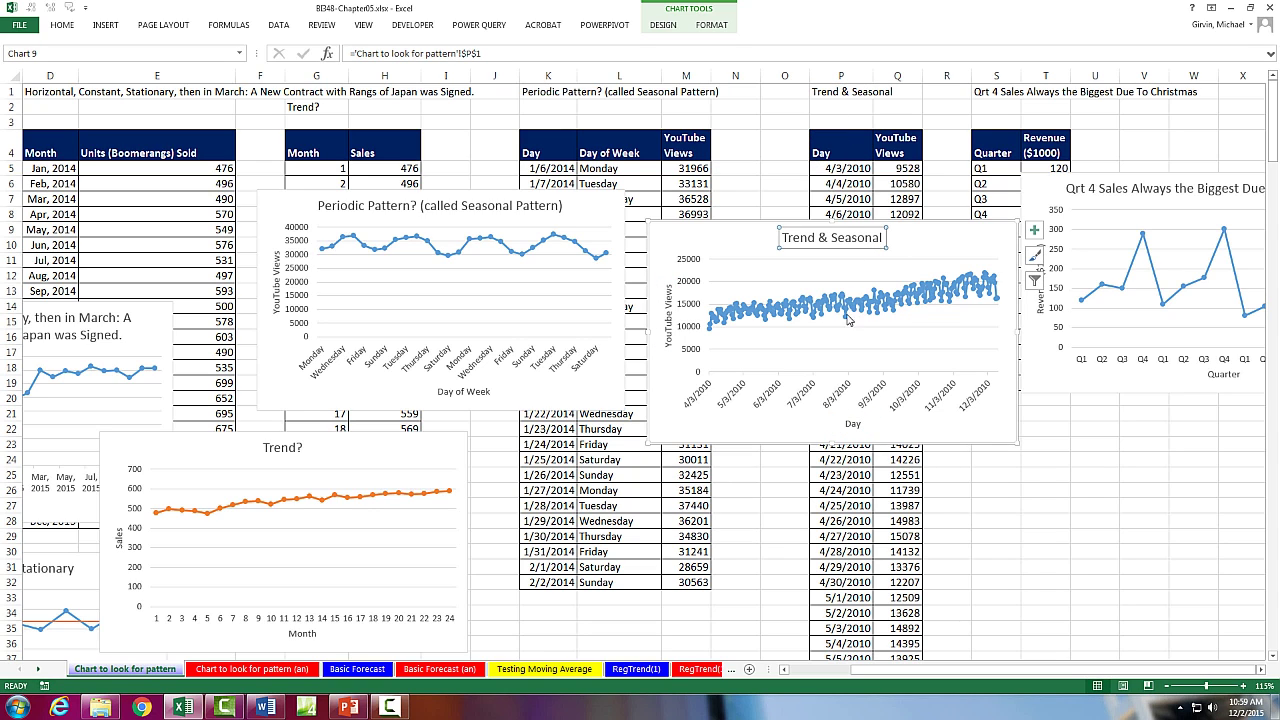
{"action": "left_click", "coordinate": [648, 329]}
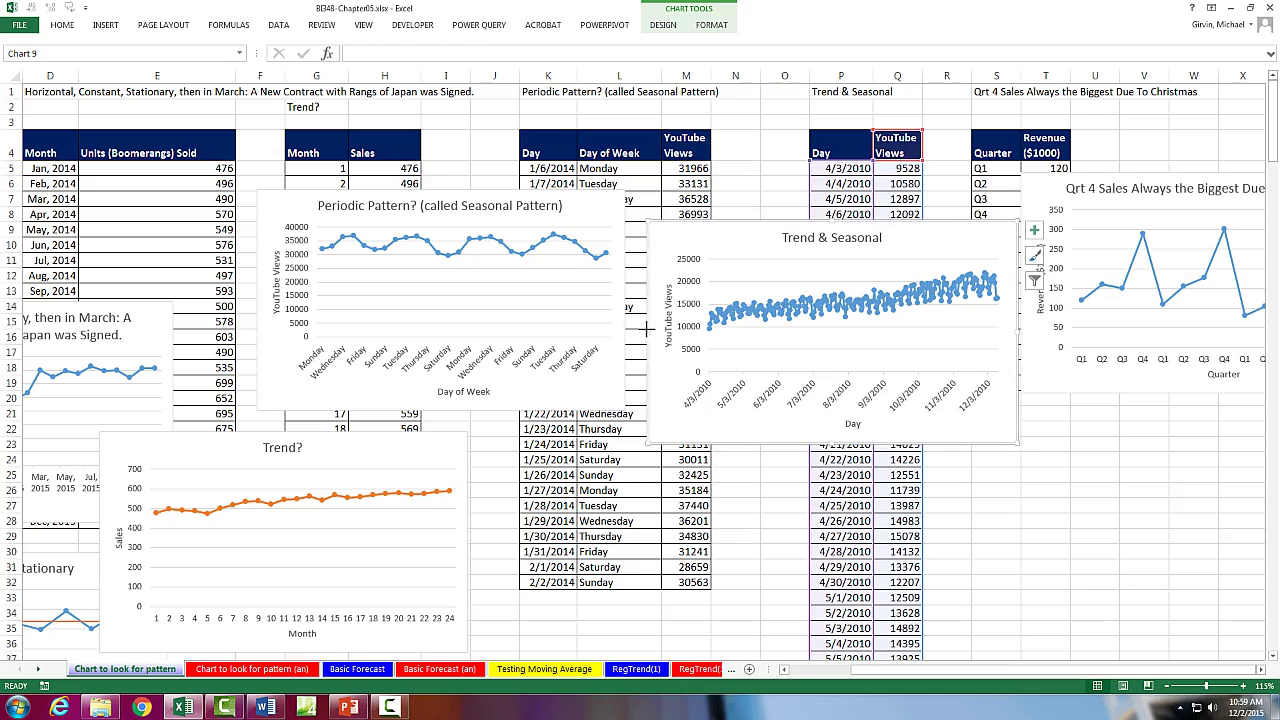
Stretch the Trend & Seasonal chart leftward so it spans the middle of the sheet.
{"action": "left_click_drag", "start_coordinate": [628, 323], "coordinate": [230, 308]}
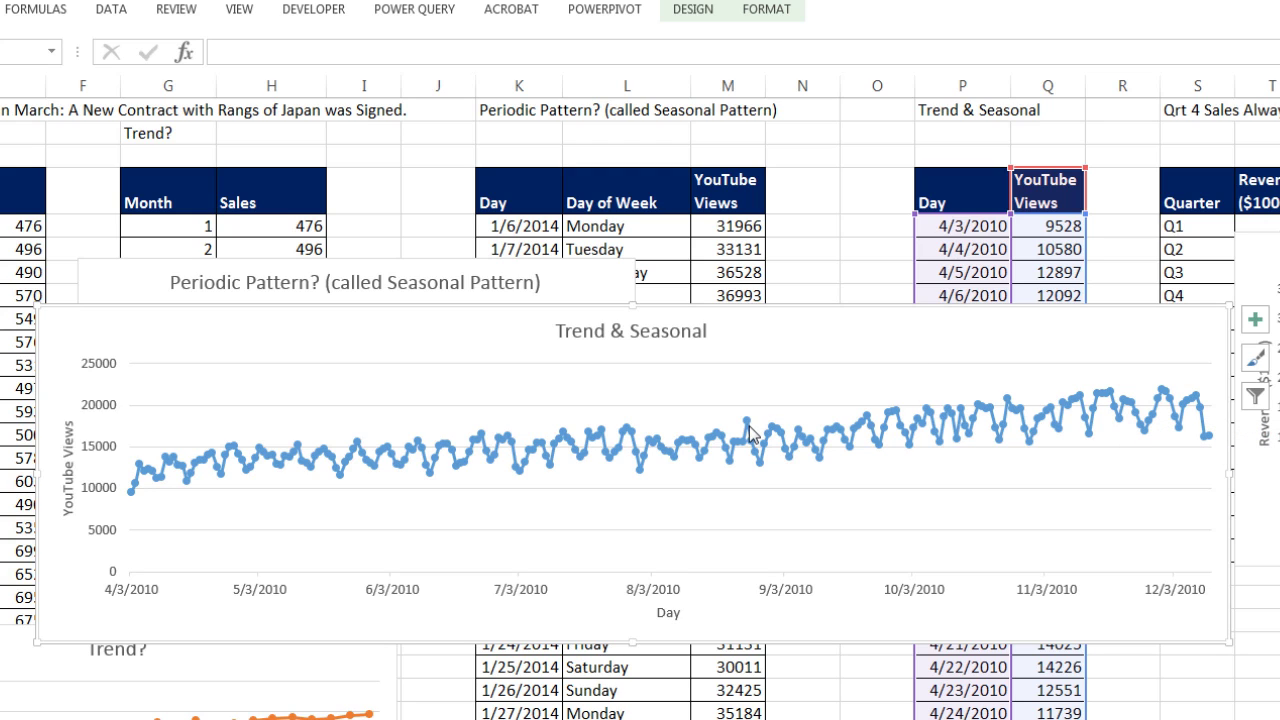
{"action": "mouse_move", "coordinate": [745, 432]}
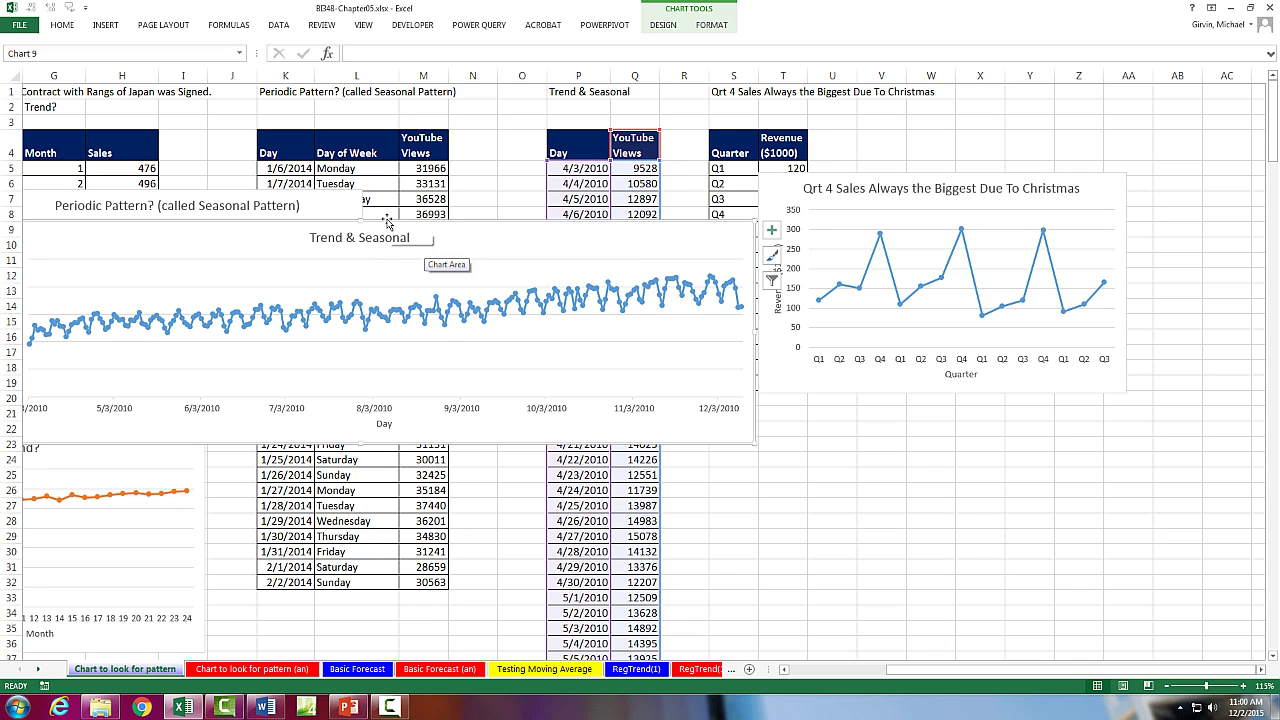
Reposition and narrow the Trend & Seasonal and Periodic Pattern charts.
{"action": "left_click_drag", "start_coordinate": [380, 254], "coordinate": [531, 409]}
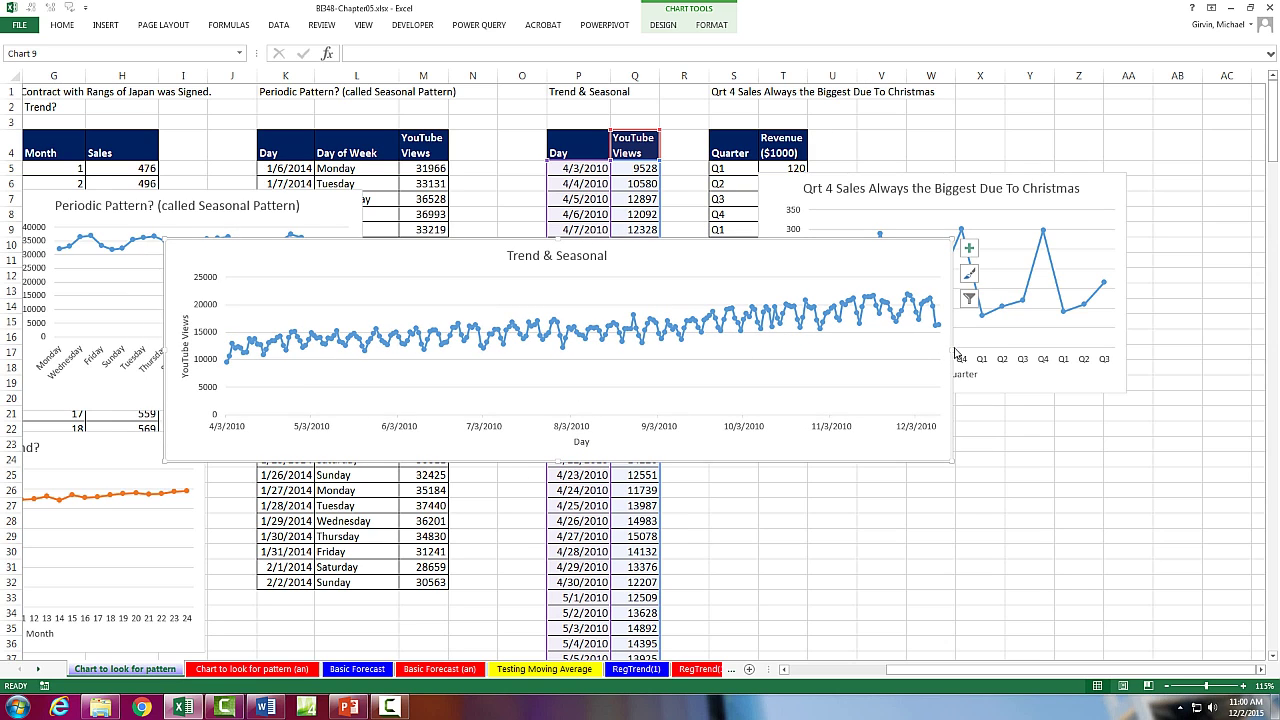
{"action": "left_click_drag", "start_coordinate": [950, 349], "coordinate": [604, 349]}
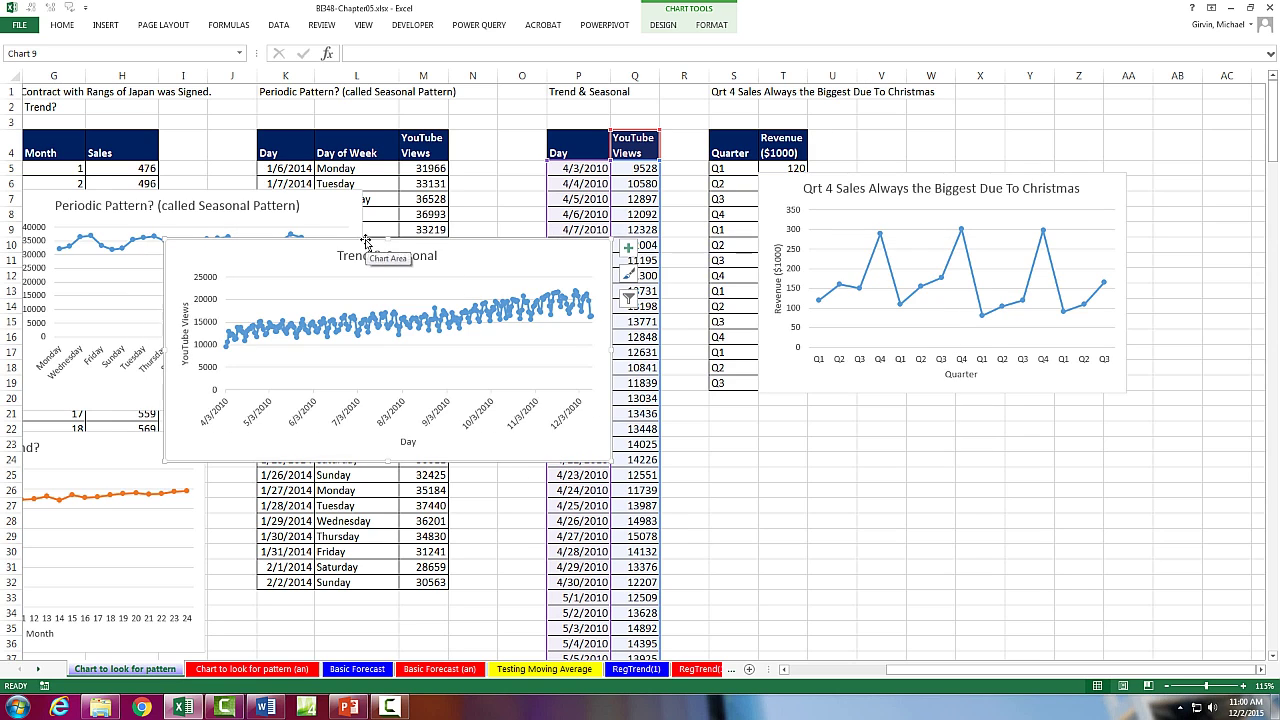
{"action": "mouse_move", "coordinate": [389, 252]}
{"action": "left_mouse_down"}
{"action": "mouse_move", "coordinate": [568, 385]}
{"action": "mouse_move", "coordinate": [544, 371]}
{"action": "left_mouse_up"}
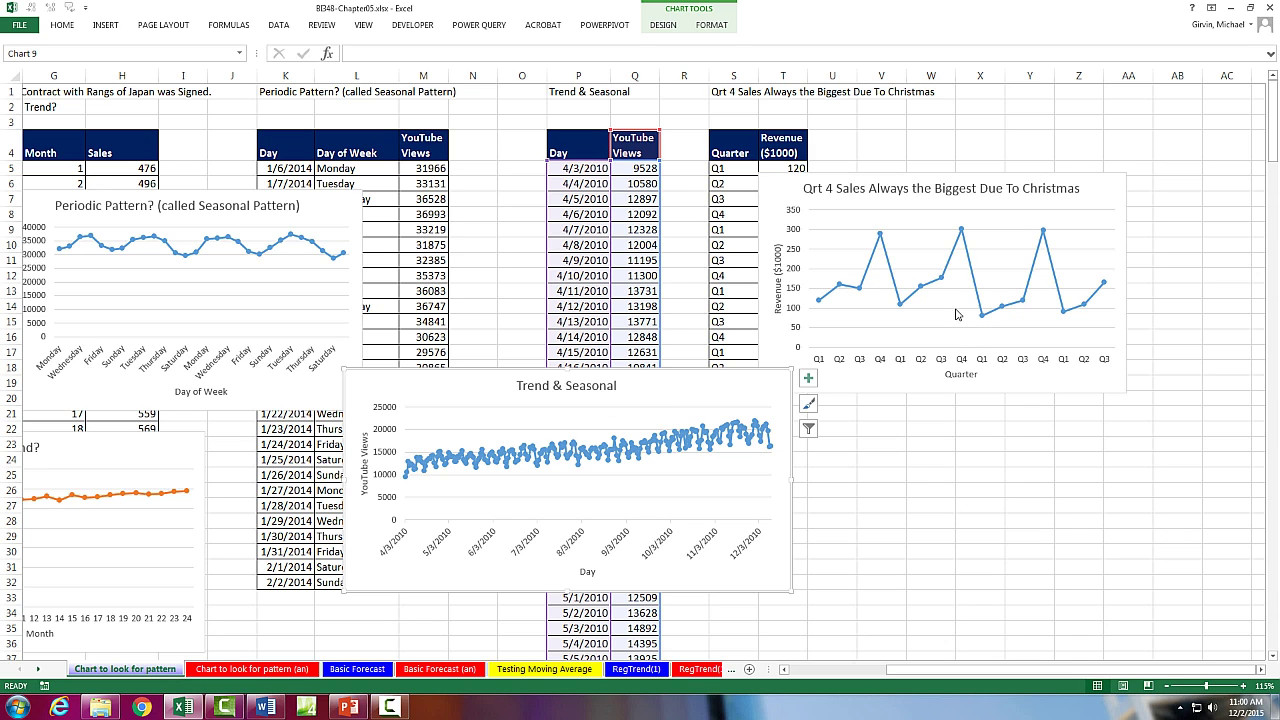
{"action": "left_click_drag", "start_coordinate": [942, 681], "coordinate": [823, 682]}
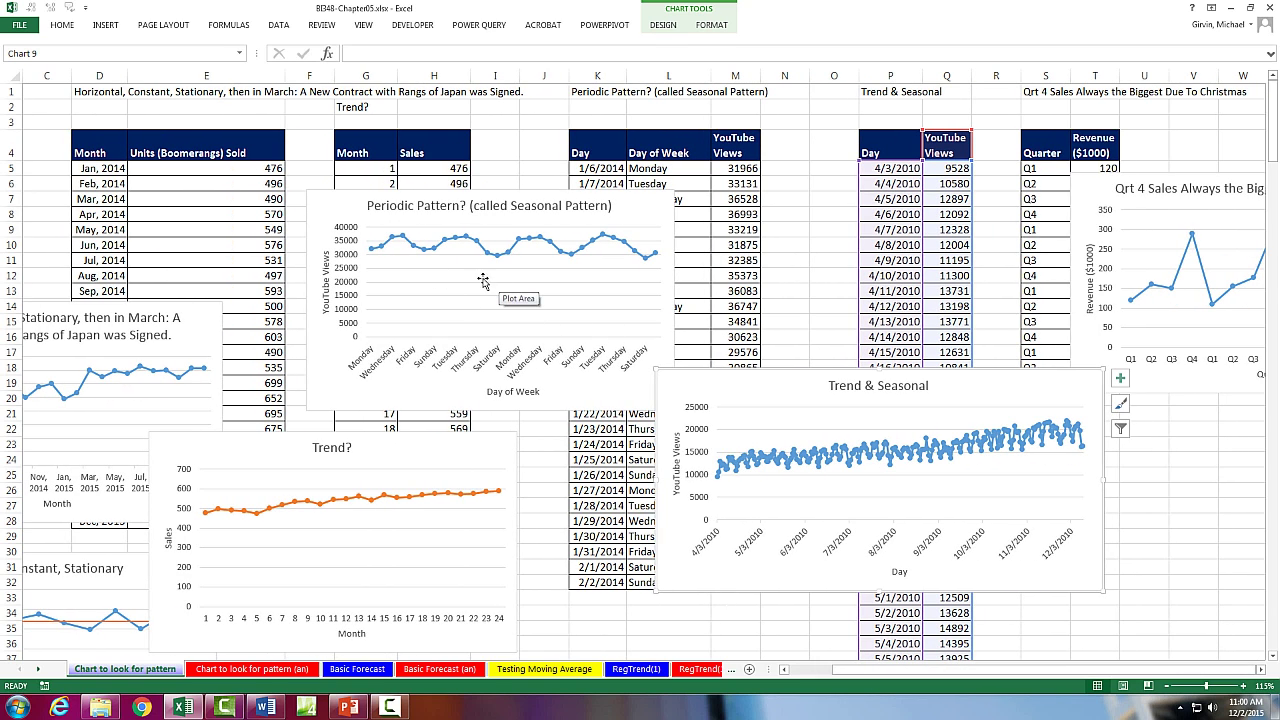
{"action": "left_click_drag", "start_coordinate": [479, 190], "coordinate": [810, 132]}
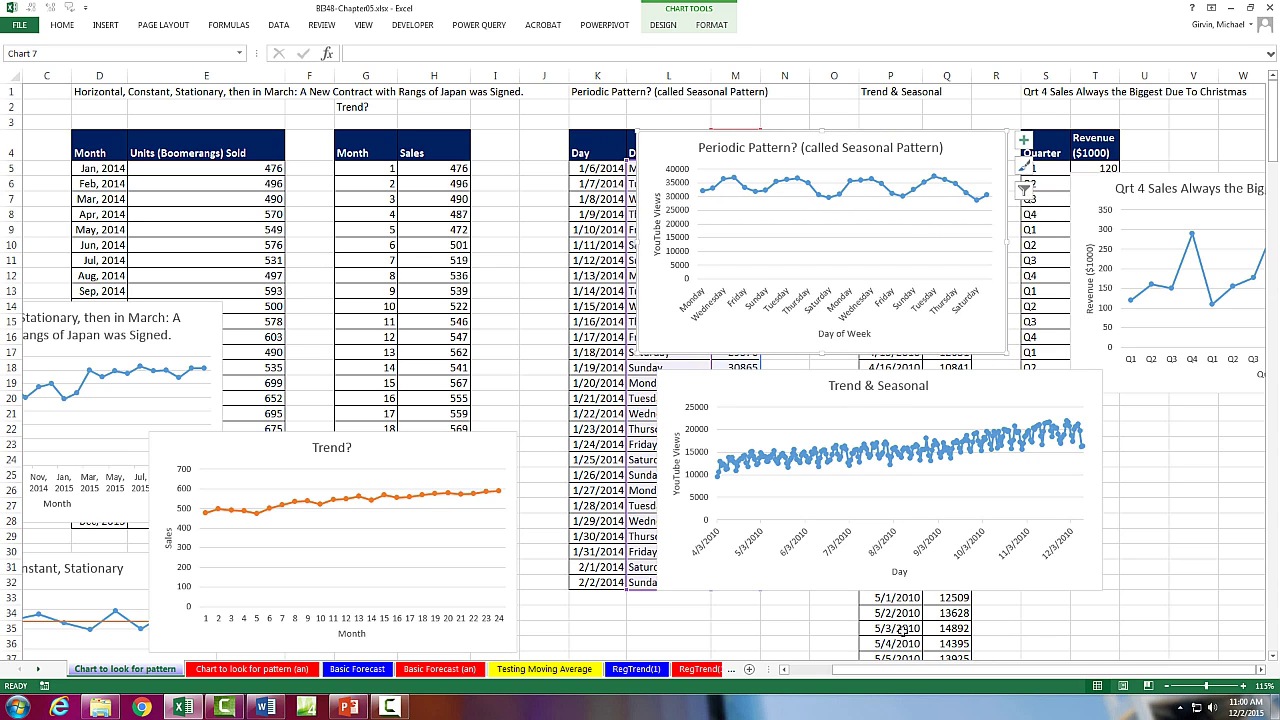
{"action": "left_click_drag", "start_coordinate": [873, 670], "coordinate": [829, 670]}
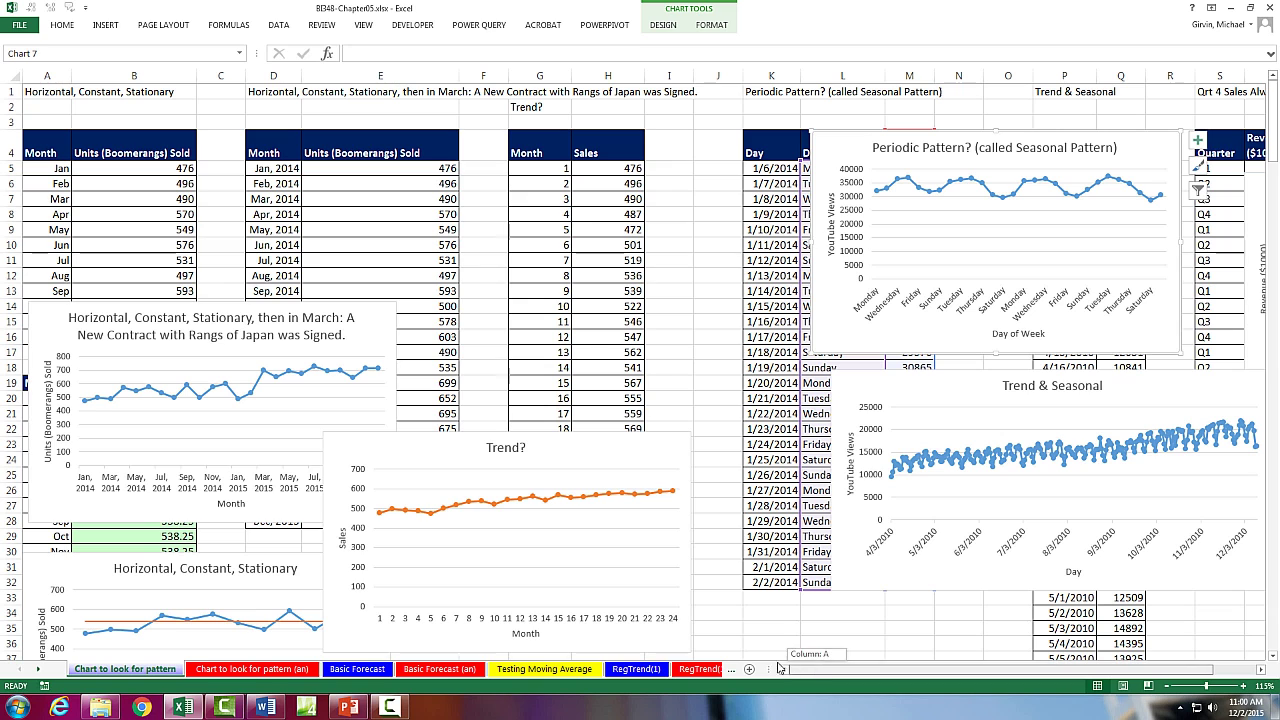
Move the March contract chart up and place the stationary chart at the sheet's top left.
{"action": "left_click", "coordinate": [197, 306]}
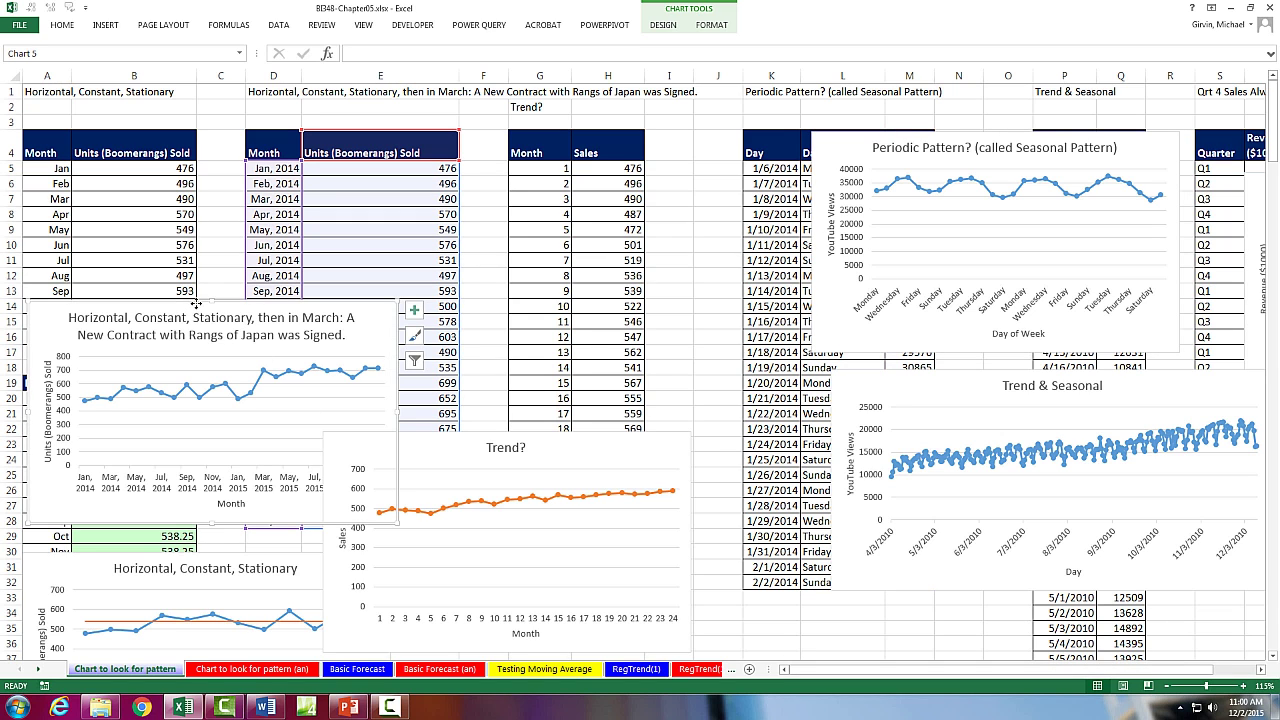
{"action": "left_click_drag", "start_coordinate": [197, 303], "coordinate": [465, 151]}
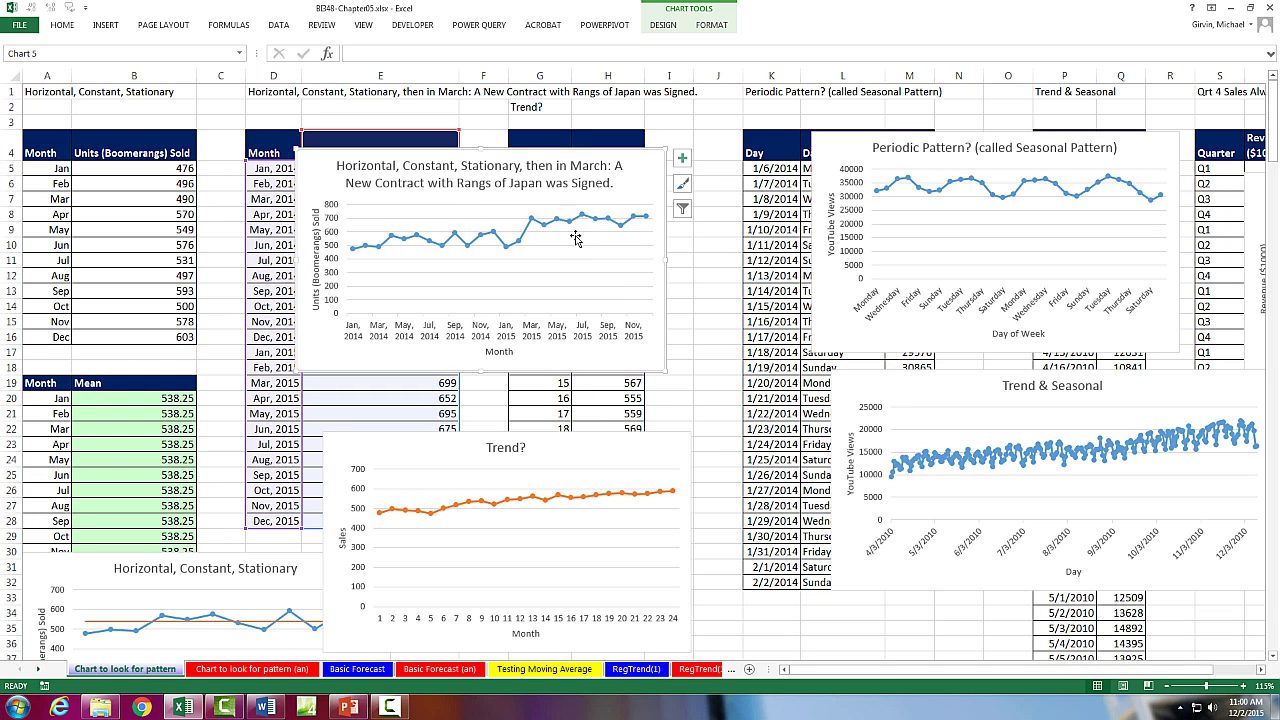
{"action": "left_click", "coordinate": [226, 558]}
{"action": "left_click_drag", "start_coordinate": [226, 558], "coordinate": [221, 155]}
{"action": "left_click_drag", "start_coordinate": [329, 160], "coordinate": [499, 162]}
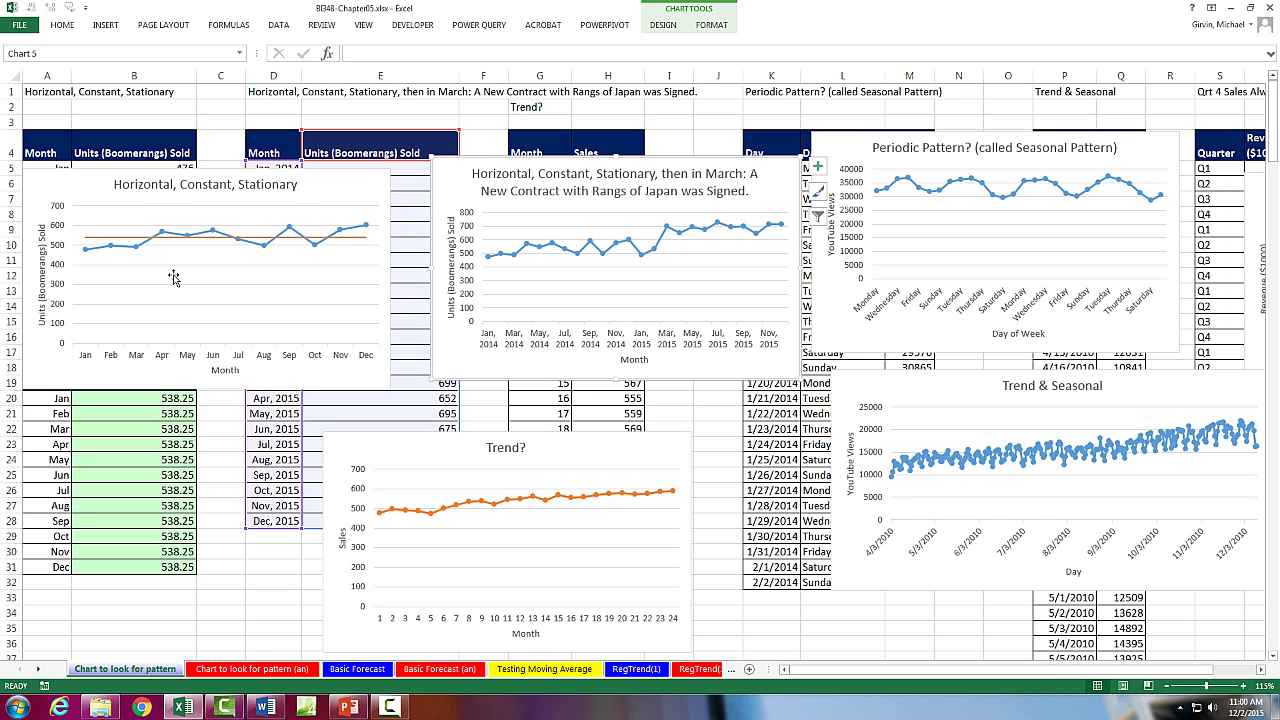